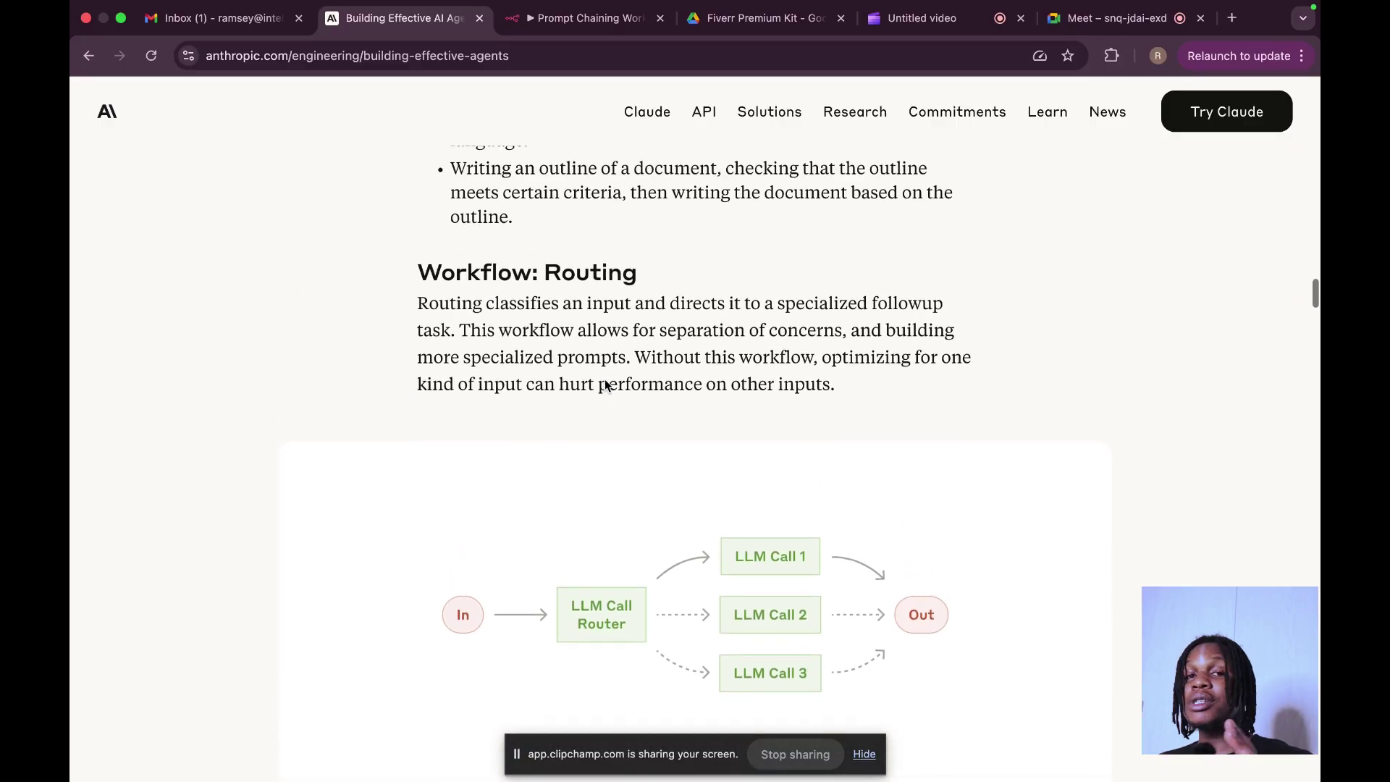
Examine the Prompt chaining section of the Anthropic article, and switch to the existing Prompt Chaining Workflow in n8n
{"action": "scroll", "coordinate": [605, 384], "scroll_direction": "up", "scroll_amount": 10}
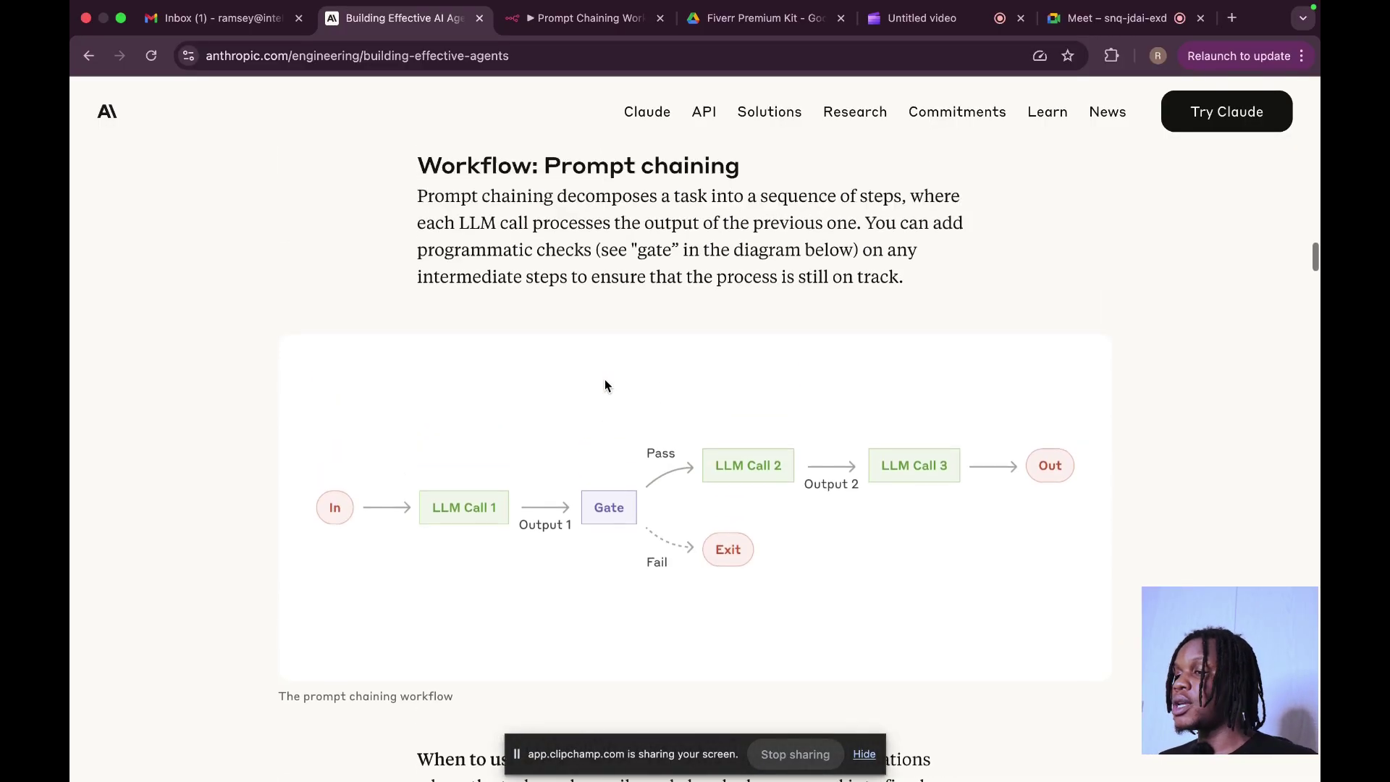
{"action": "scroll", "coordinate": [605, 384], "scroll_direction": "down", "scroll_amount": 4}
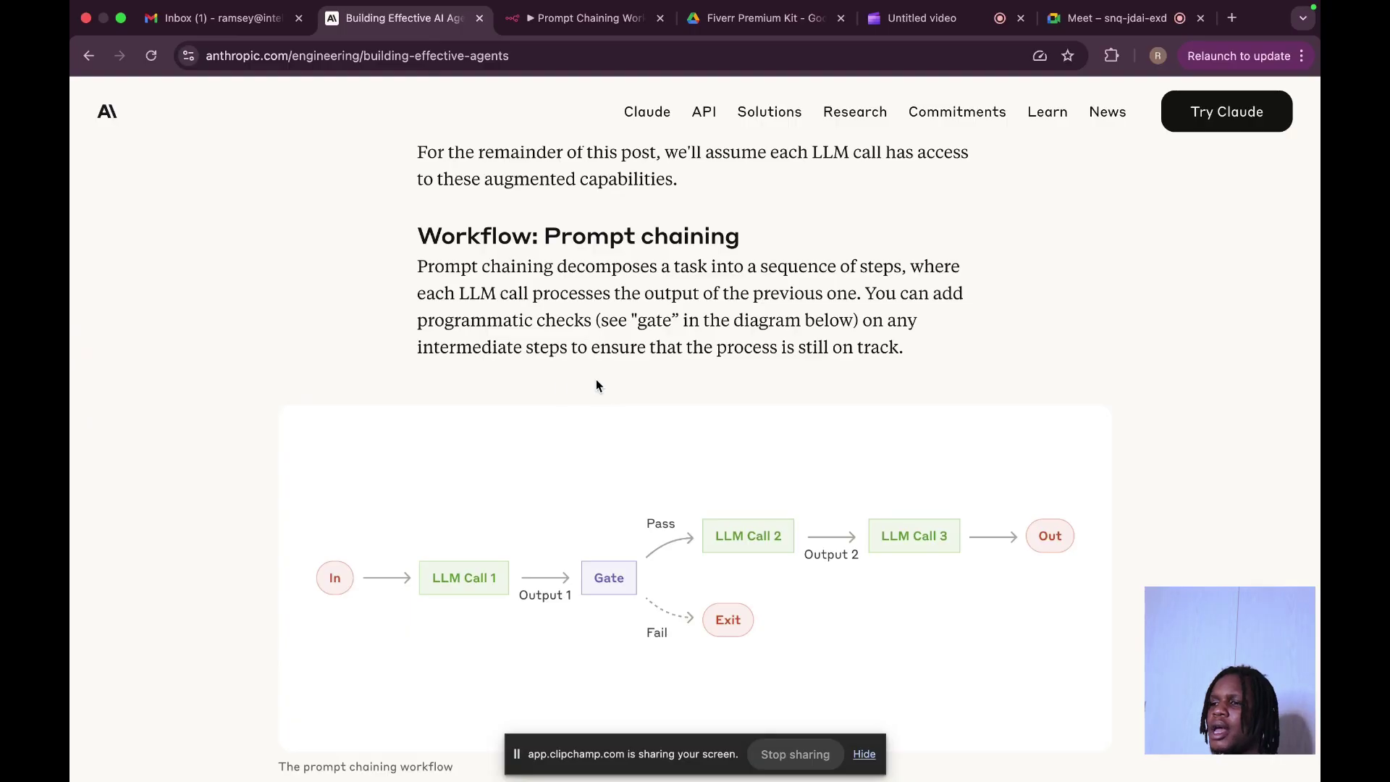
{"action": "left_click", "coordinate": [586, 34]}
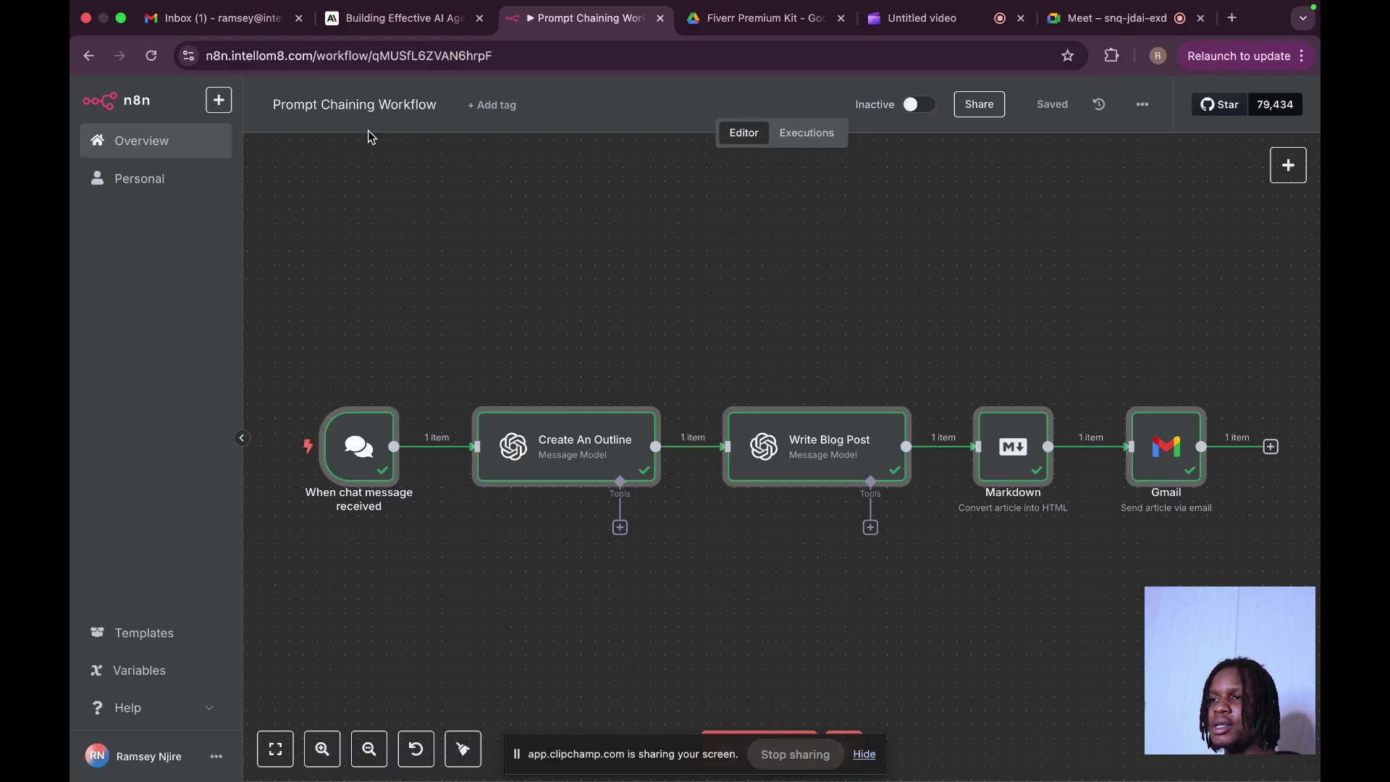
Search the web for n8n in a new browser tab and open the pricing page of n8n.io
{"action": "right_click", "coordinate": [556, 22]}
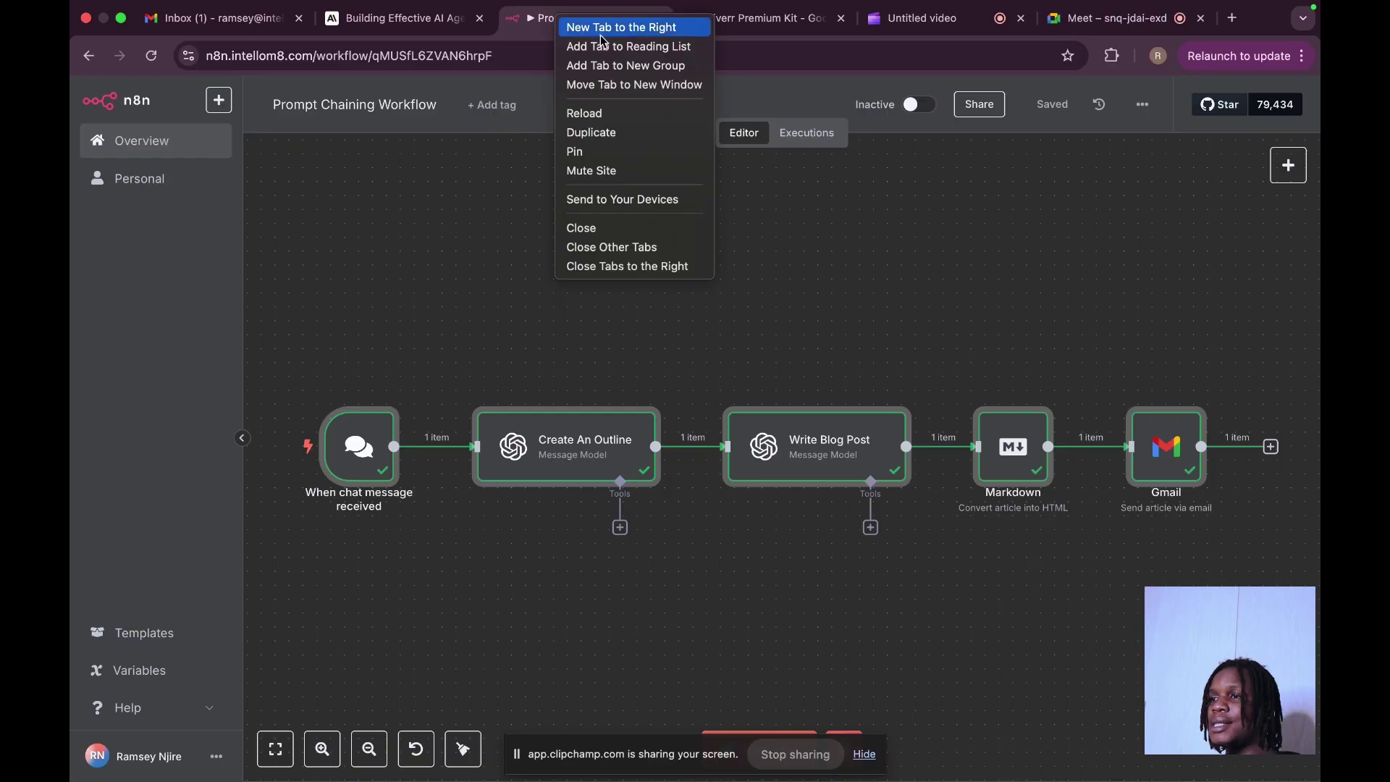
{"action": "left_click", "coordinate": [623, 25]}
{"action": "type", "text": "n8n"}
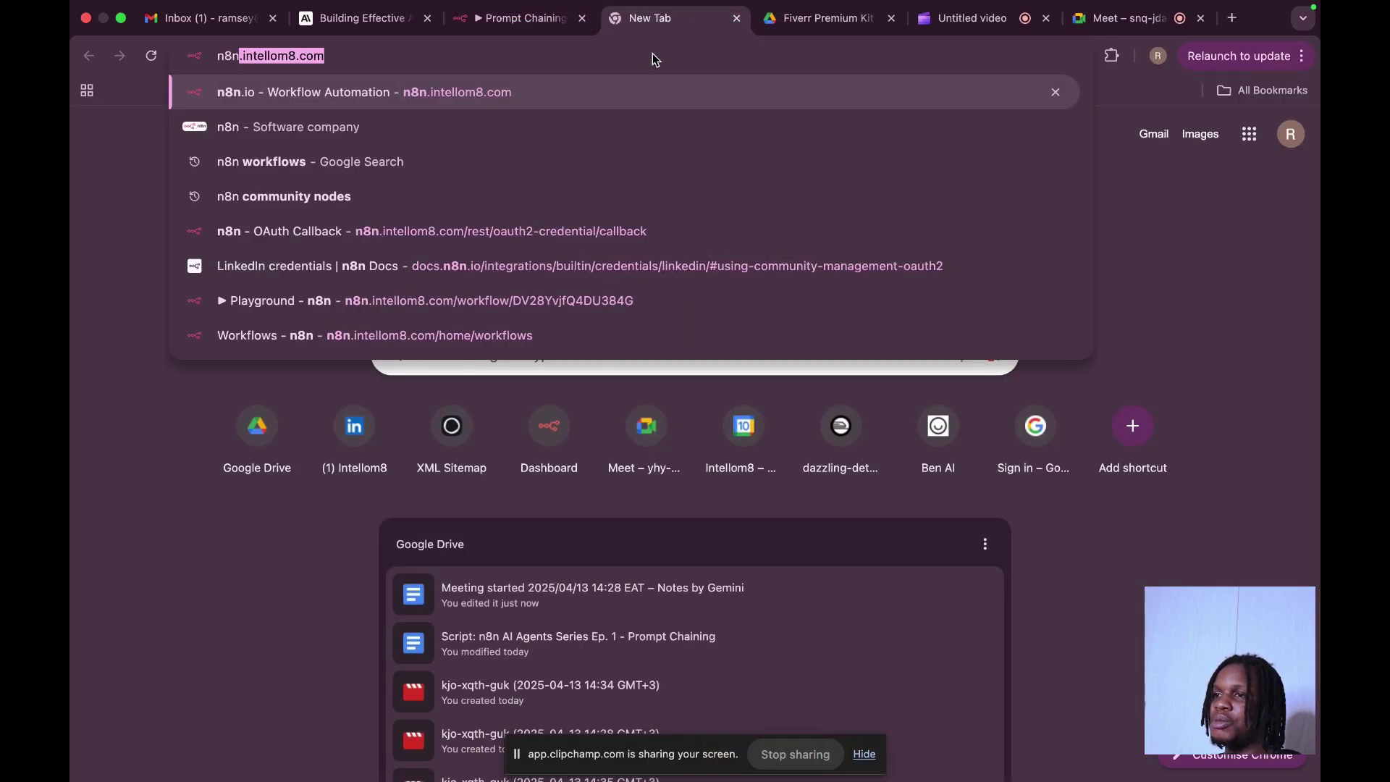
{"action": "key", "text": "Delete"}
{"action": "key", "text": "Return"}
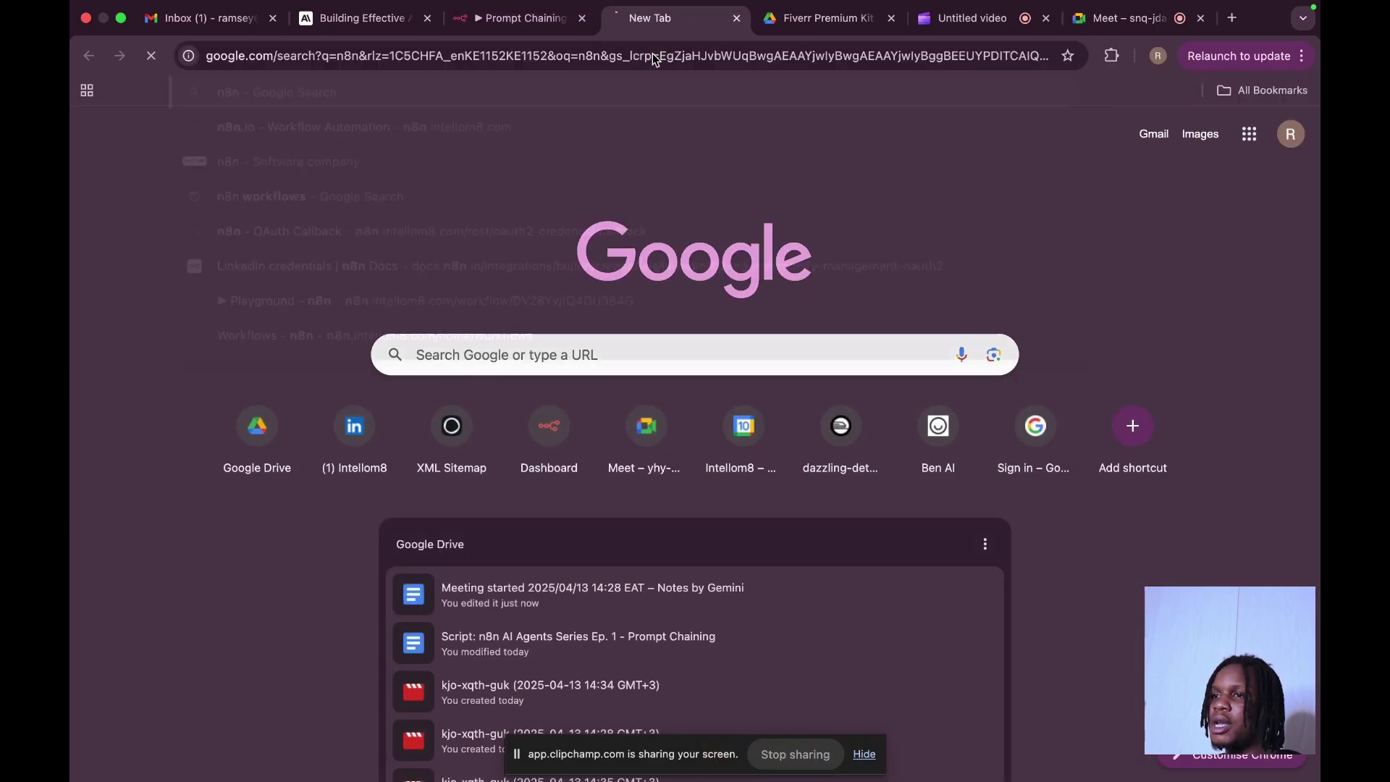
{"action": "left_click", "coordinate": [345, 267]}
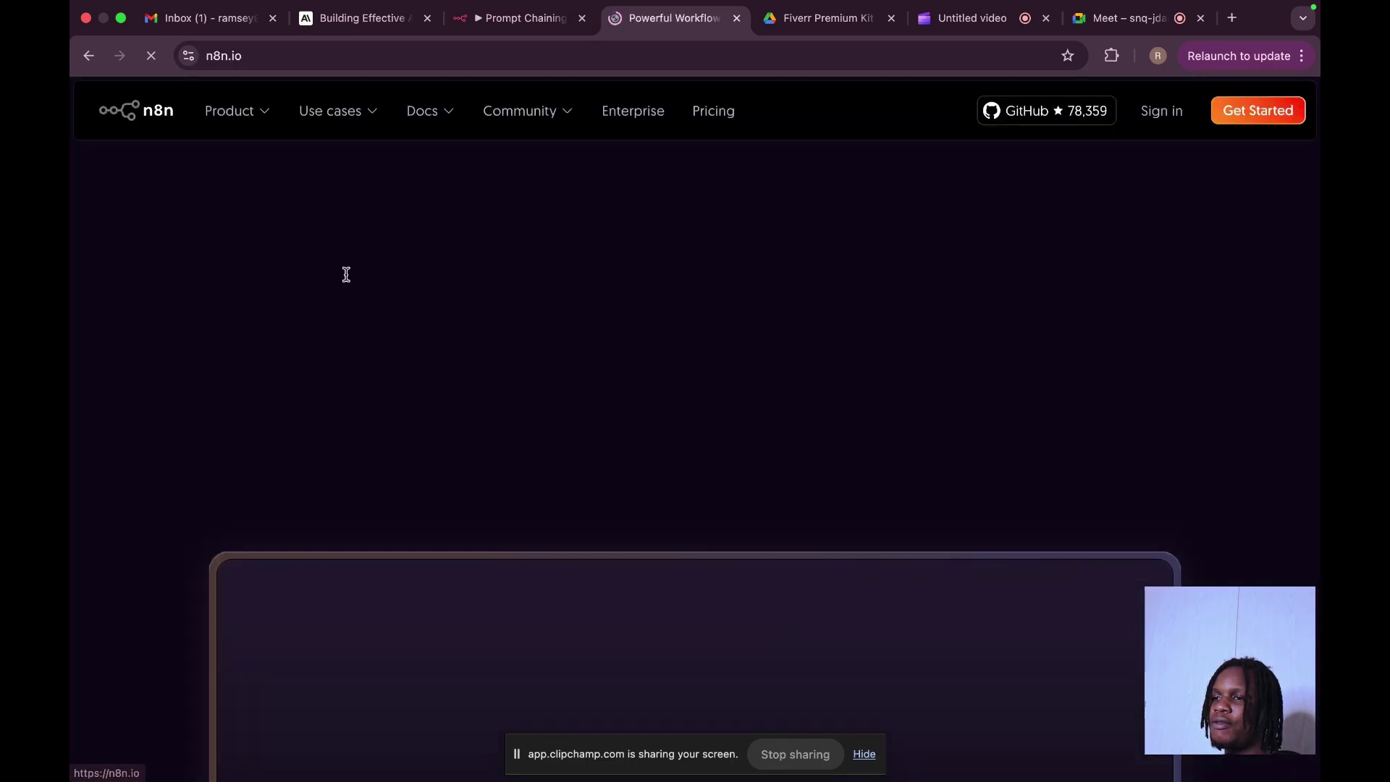
{"action": "left_click", "coordinate": [700, 120]}
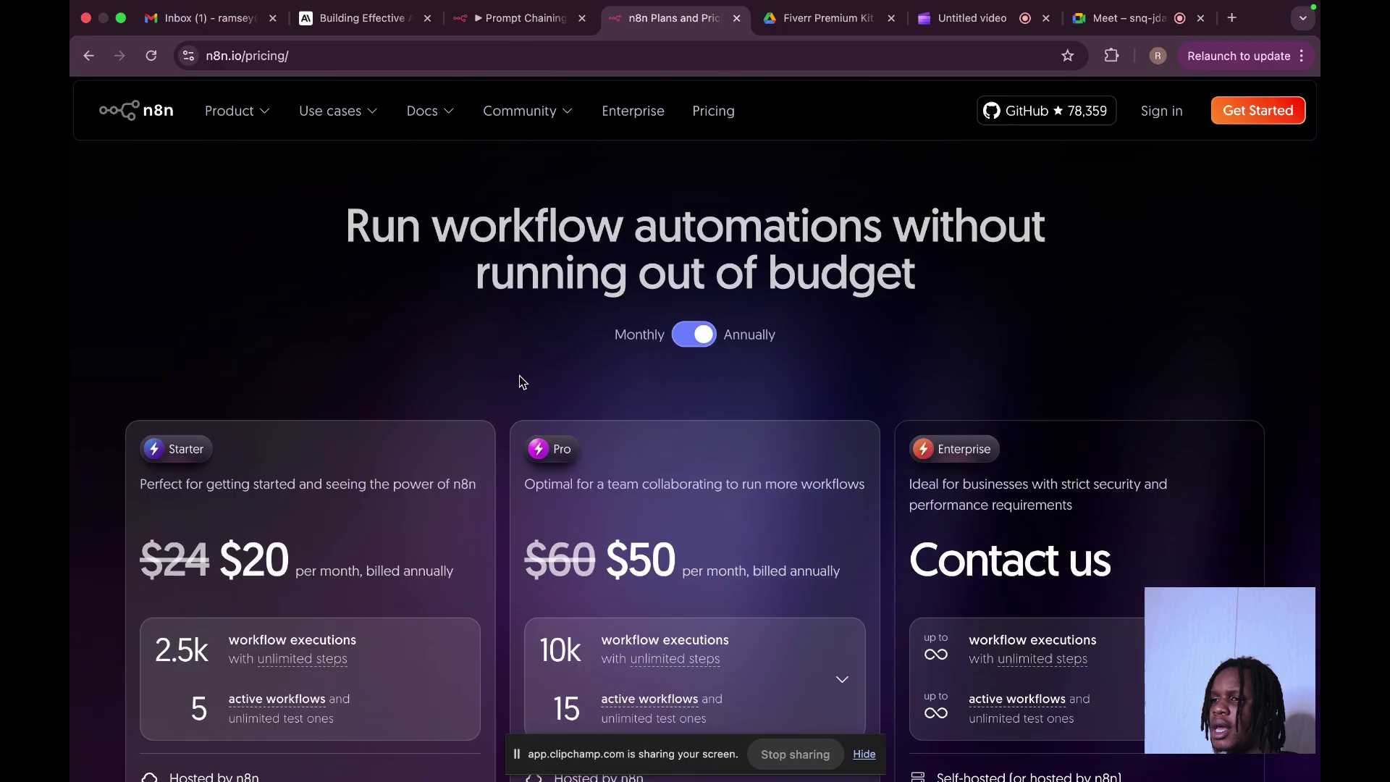
Examine the pricing plans, highlighting the Starter plan's annually billed monthly price and its workflow executions allowance
{"action": "scroll", "coordinate": [519, 375], "scroll_direction": "down", "scroll_amount": 2}
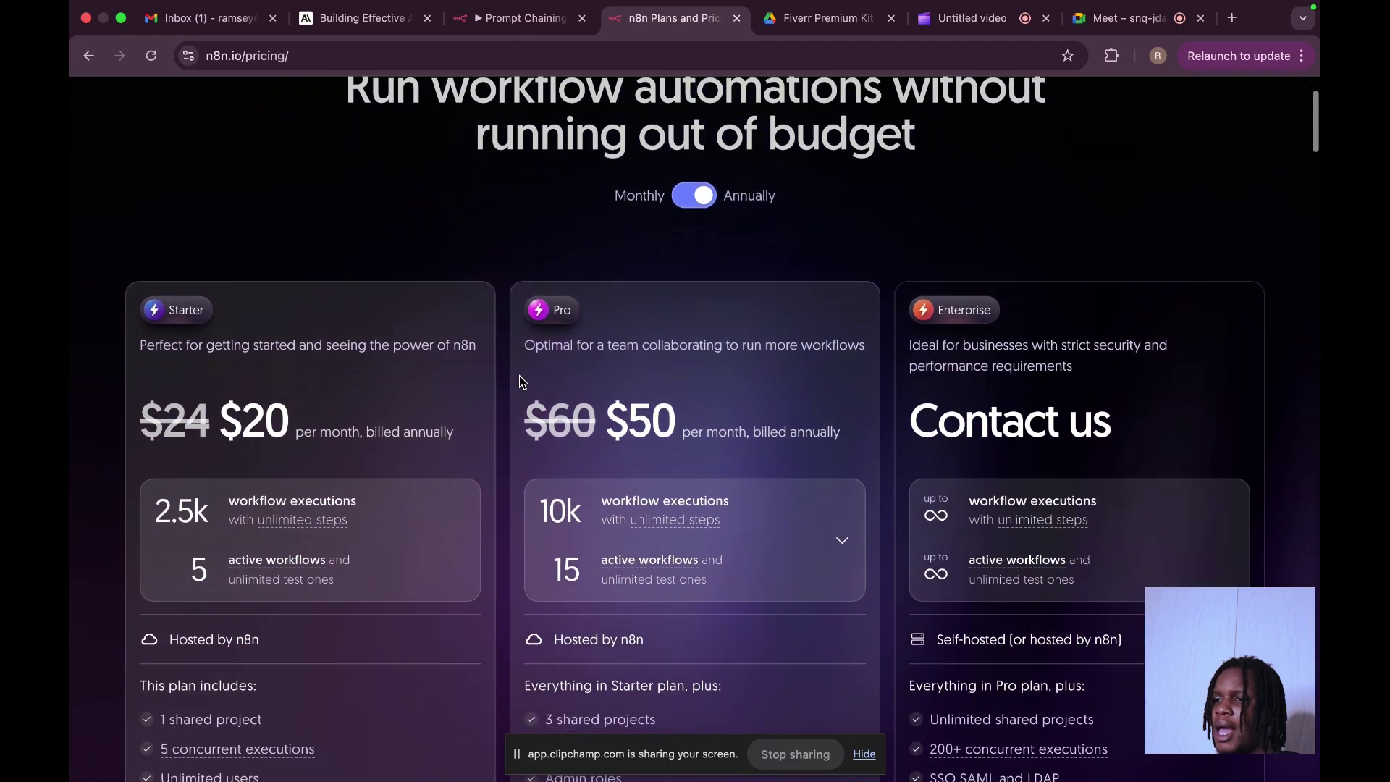
{"action": "scroll", "coordinate": [325, 547], "scroll_direction": "down", "scroll_amount": 3}
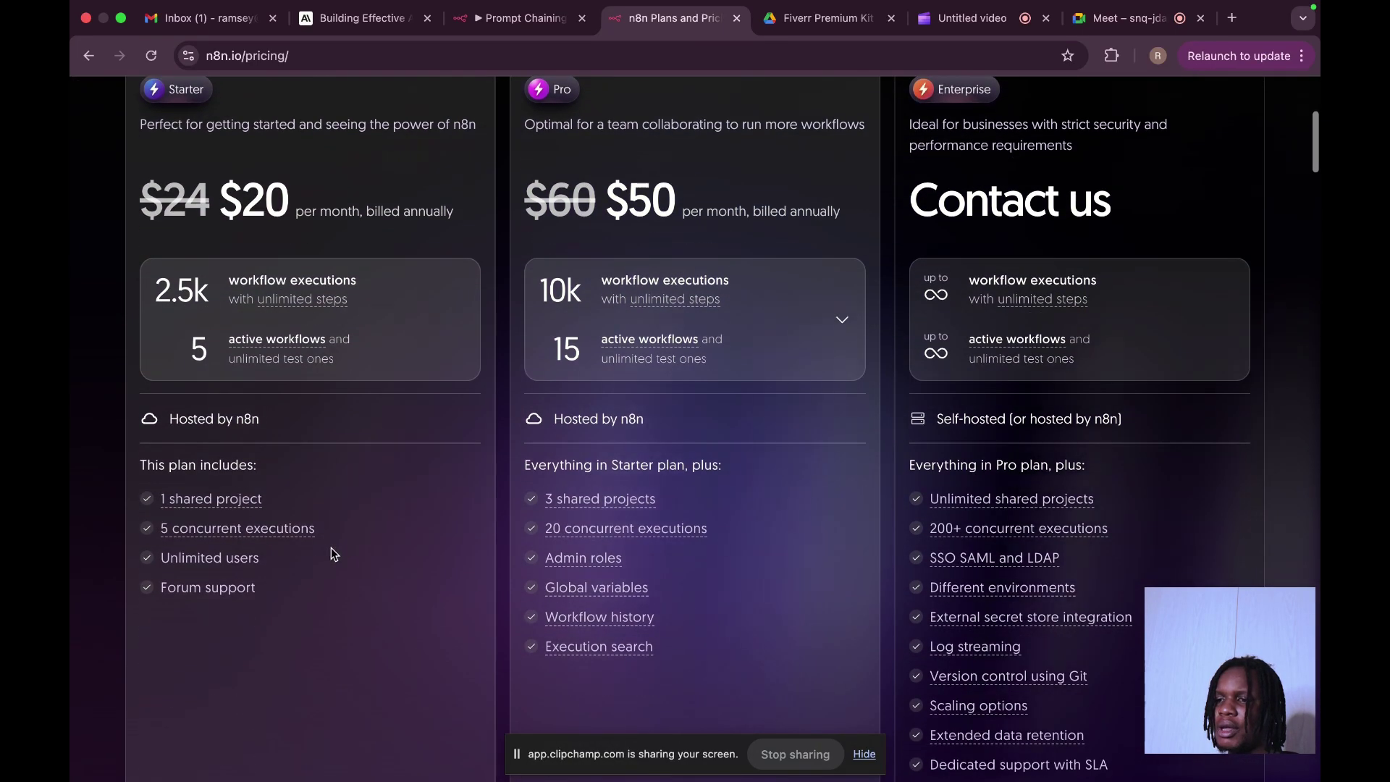
{"action": "scroll", "coordinate": [344, 540], "scroll_direction": "up", "scroll_amount": 1}
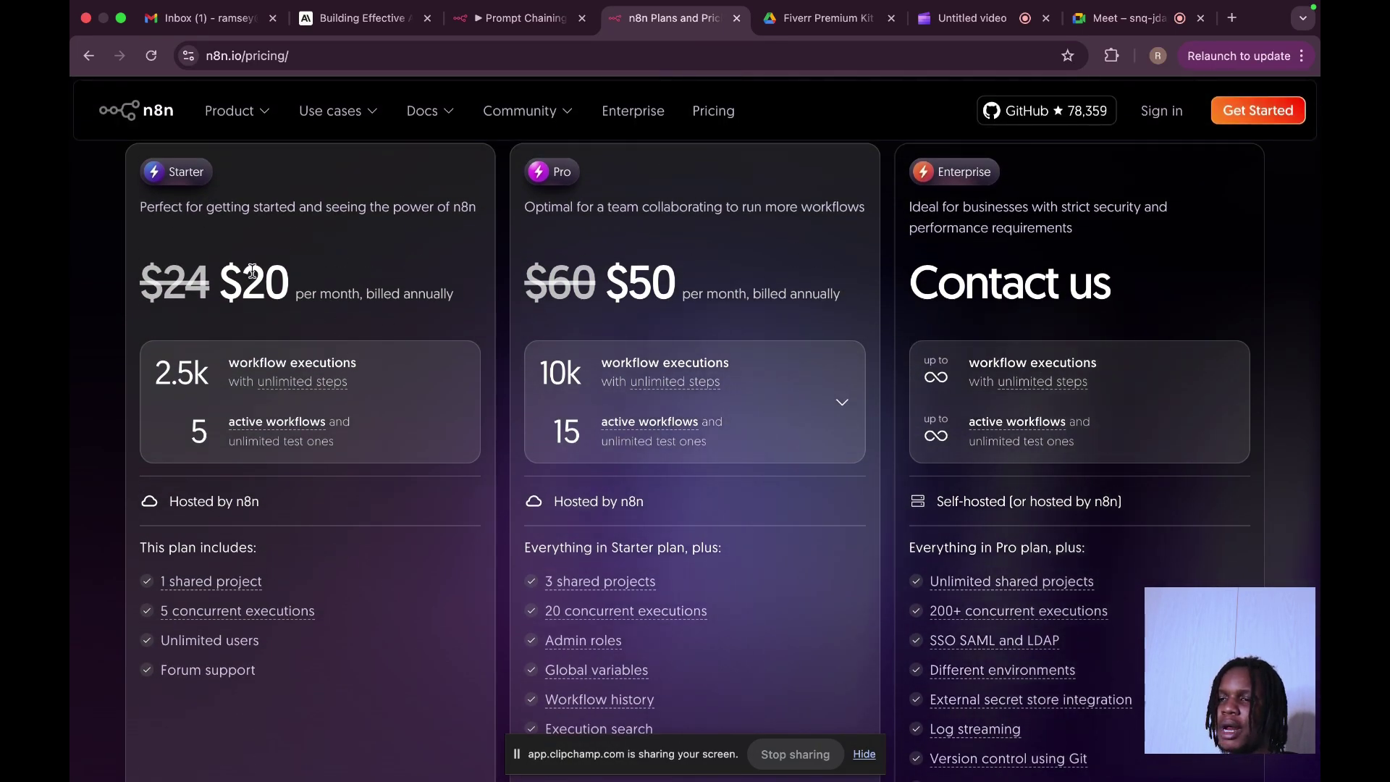
{"action": "scroll", "coordinate": [355, 362], "scroll_direction": "up", "scroll_amount": 1}
{"action": "left_click_drag", "start_coordinate": [218, 357], "coordinate": [290, 361]}
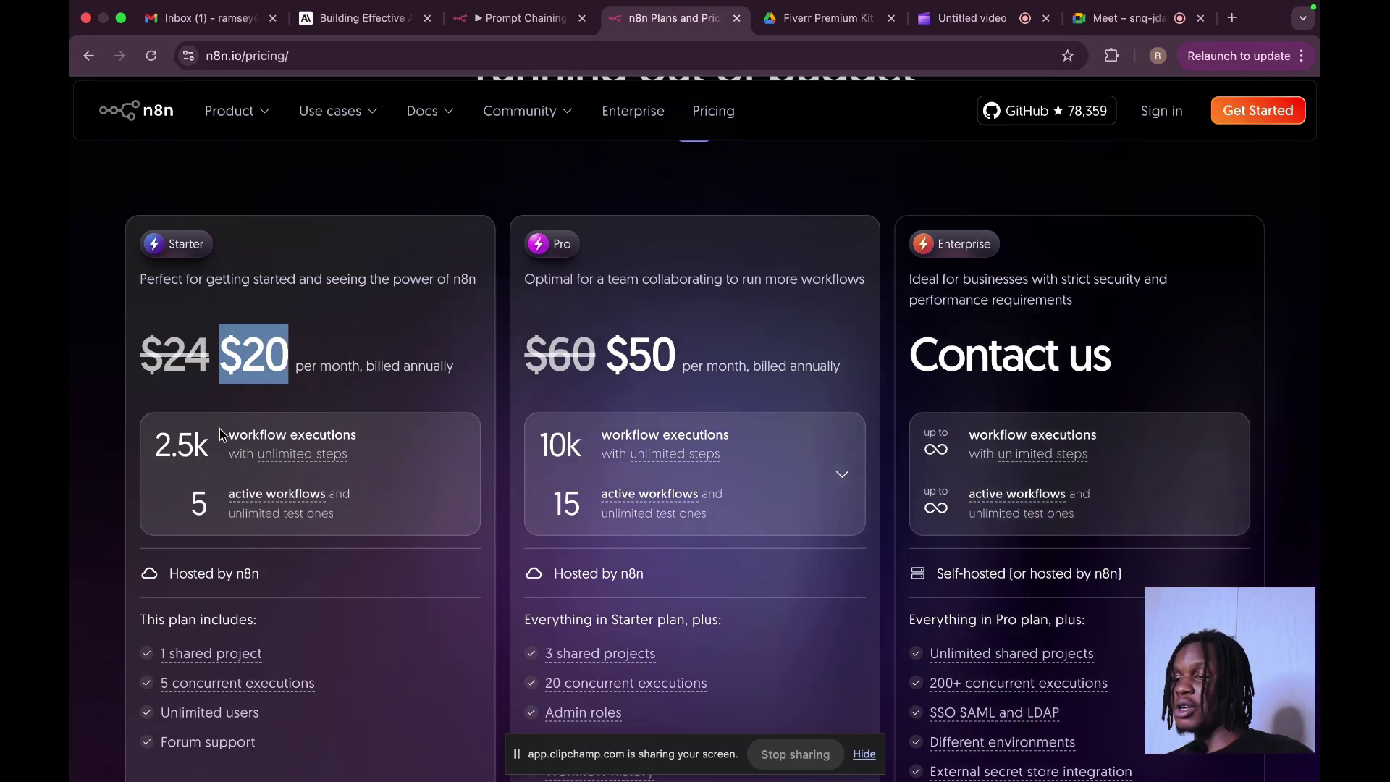
{"action": "left_click_drag", "start_coordinate": [226, 431], "coordinate": [380, 437]}
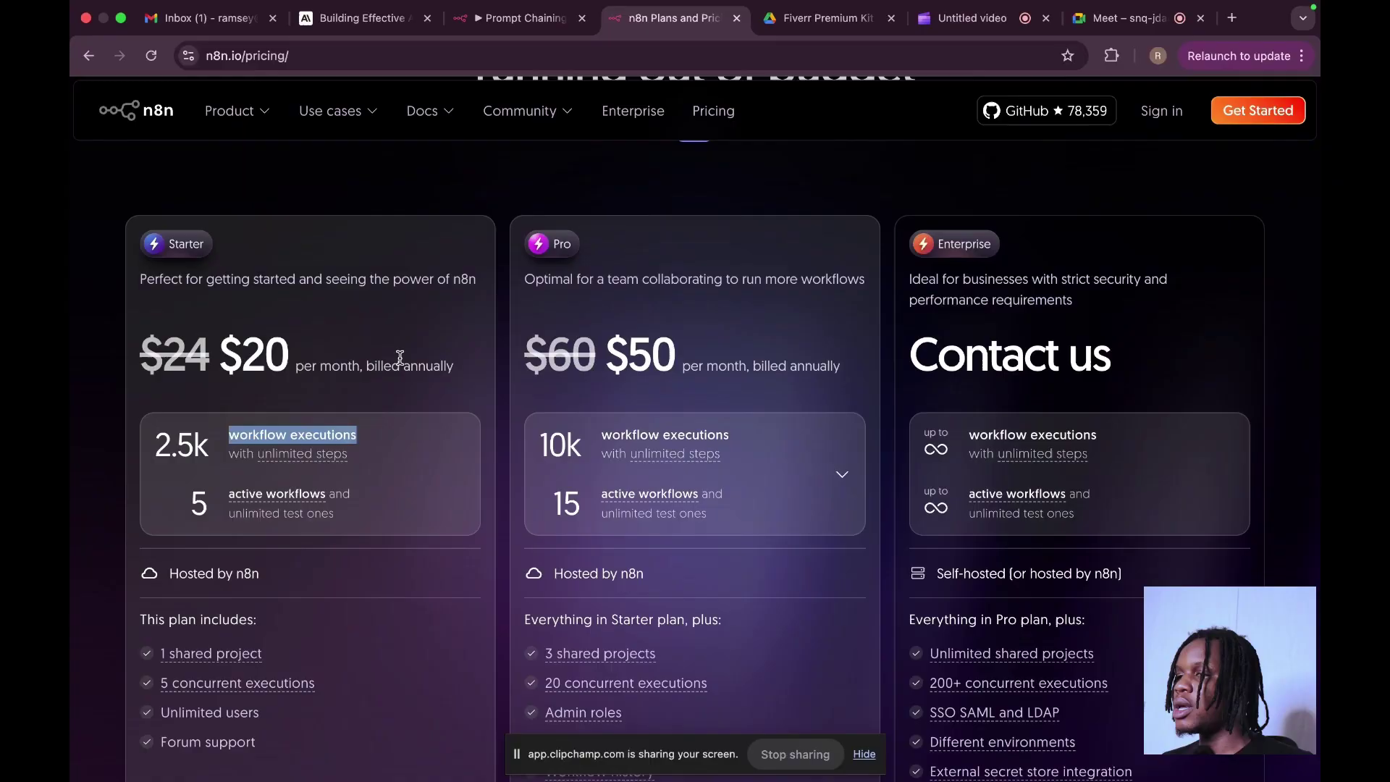
{"action": "left_click", "coordinate": [400, 358]}
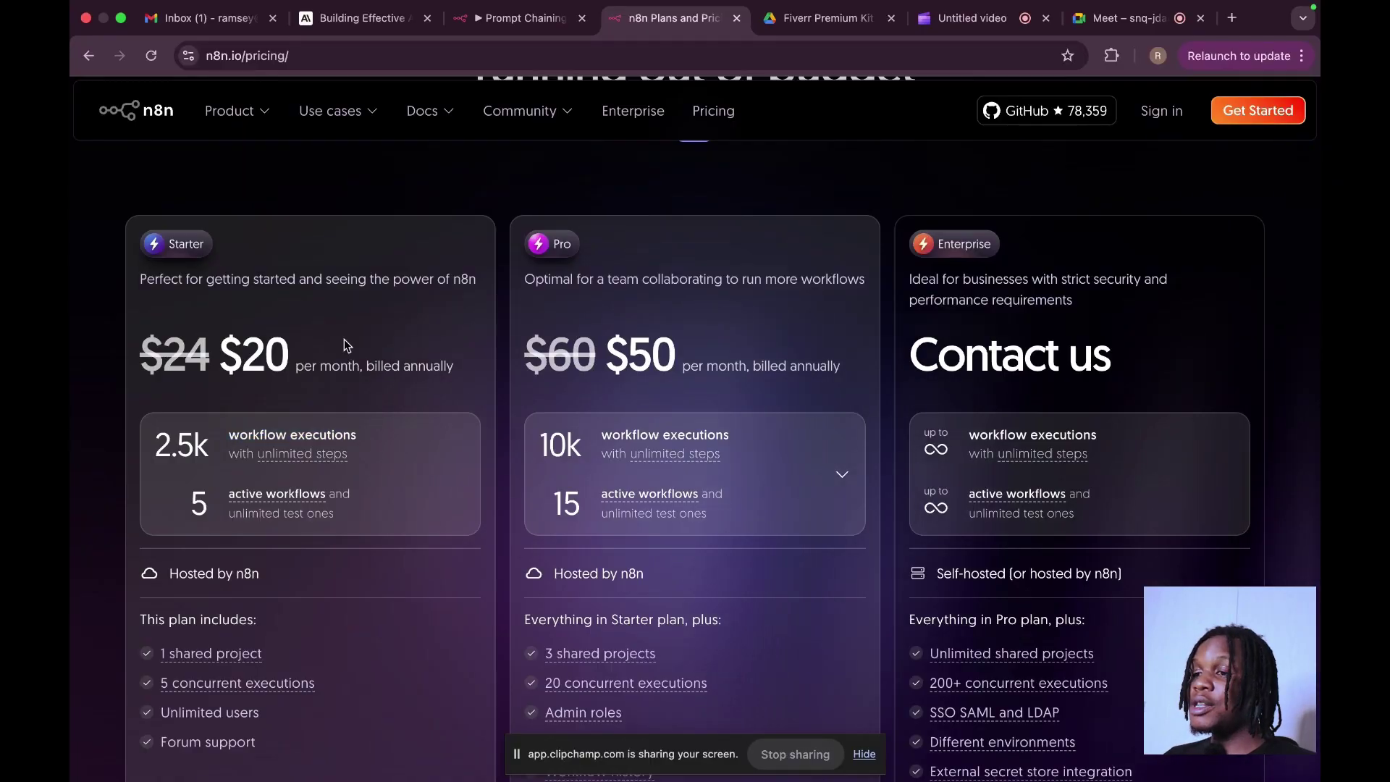
Return to the existing Prompt Chaining Workflow in n8n and try to create a new workflow from there
{"action": "mouse_move", "coordinate": [735, 2]}
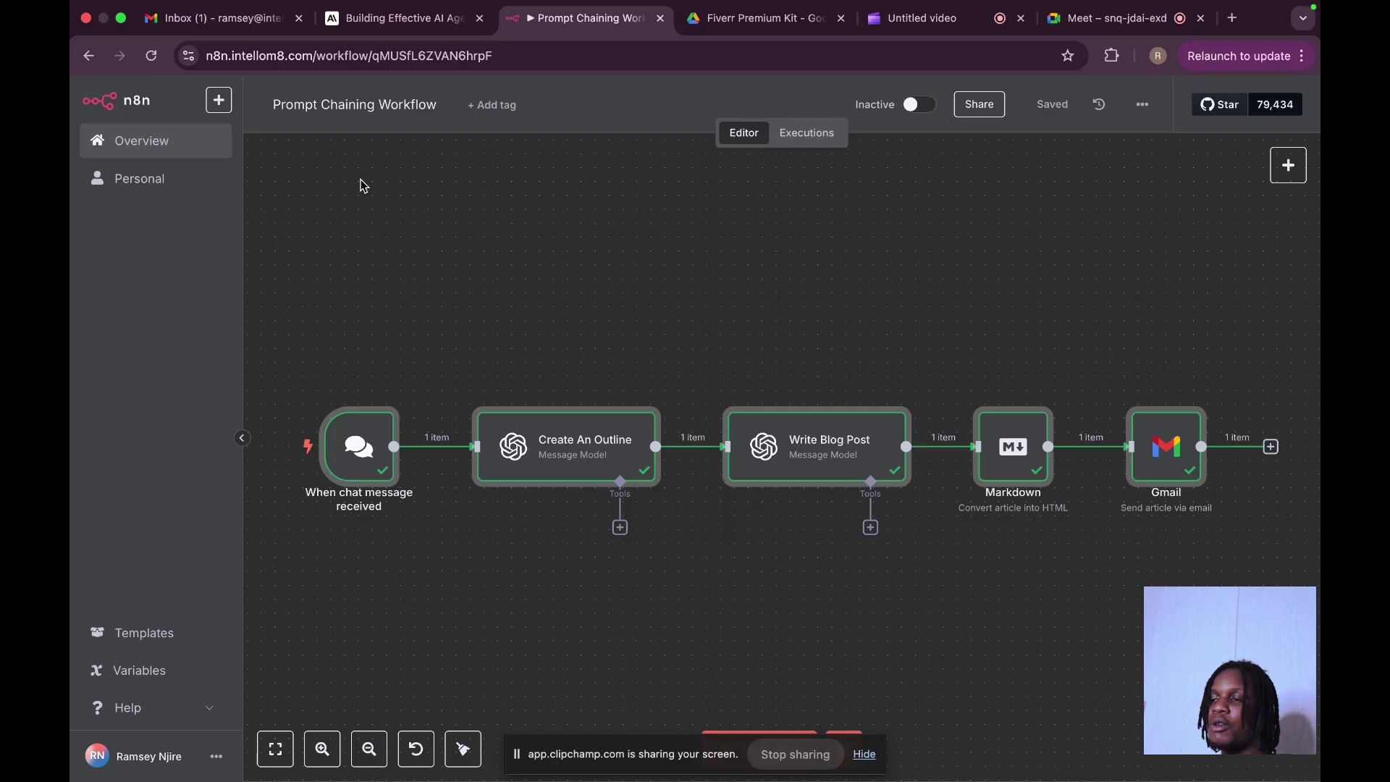
{"action": "mouse_move", "coordinate": [826, 438]}
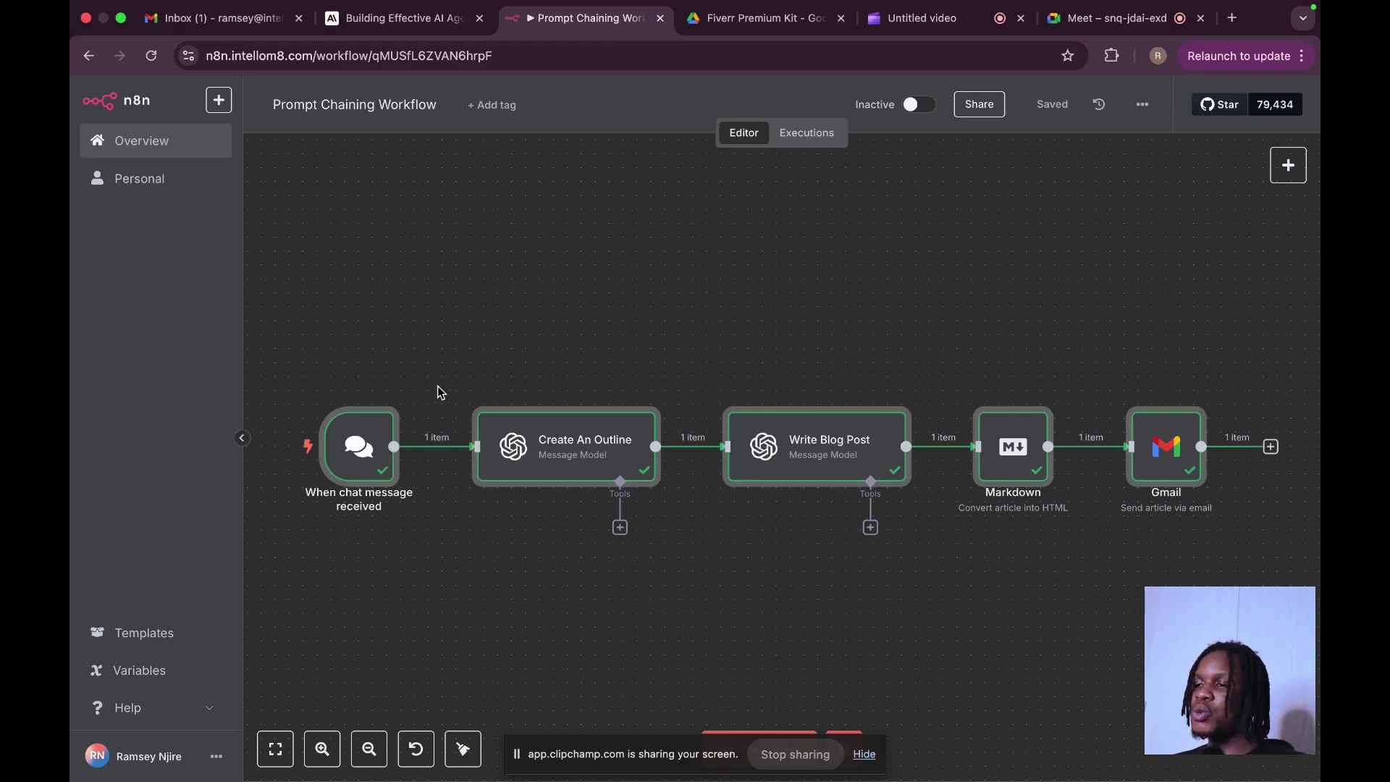
{"action": "mouse_move", "coordinate": [356, 454]}
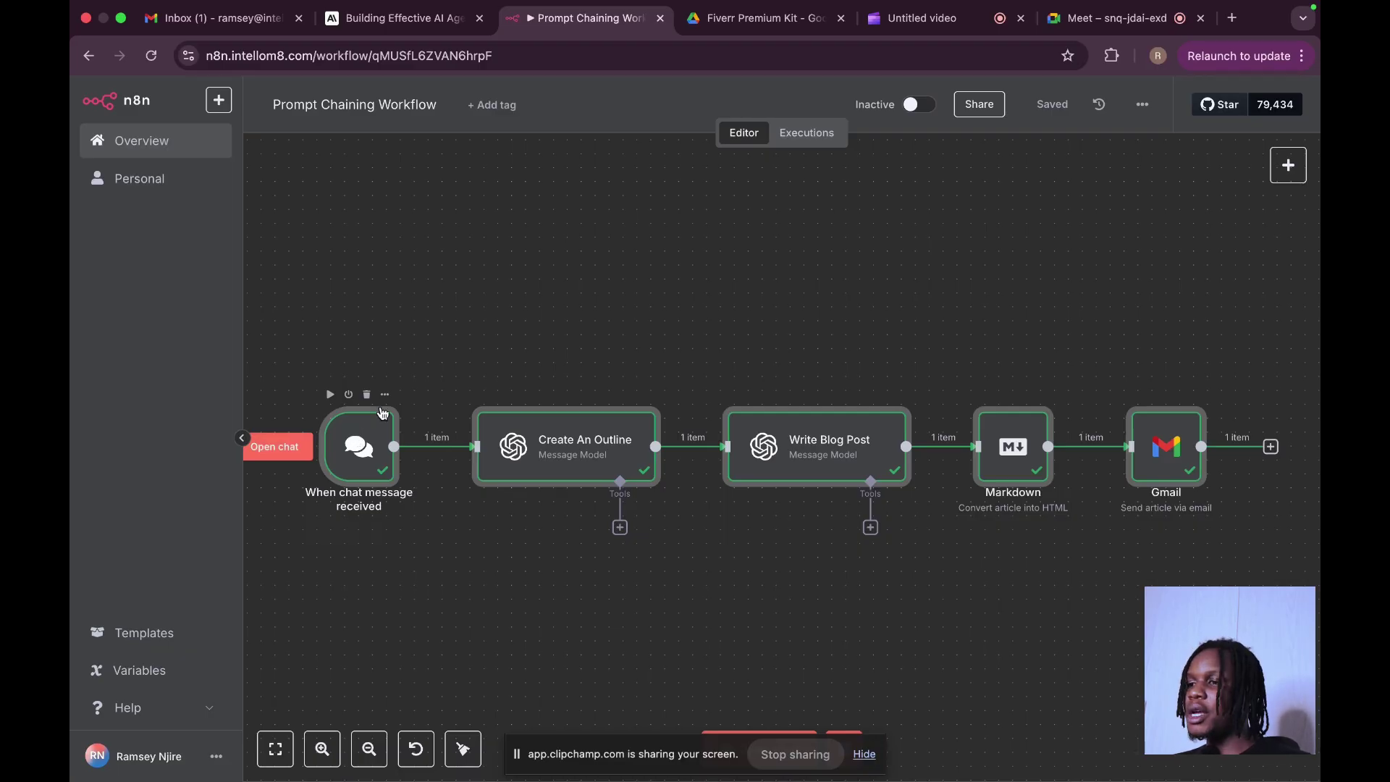
{"action": "mouse_move", "coordinate": [555, 439]}
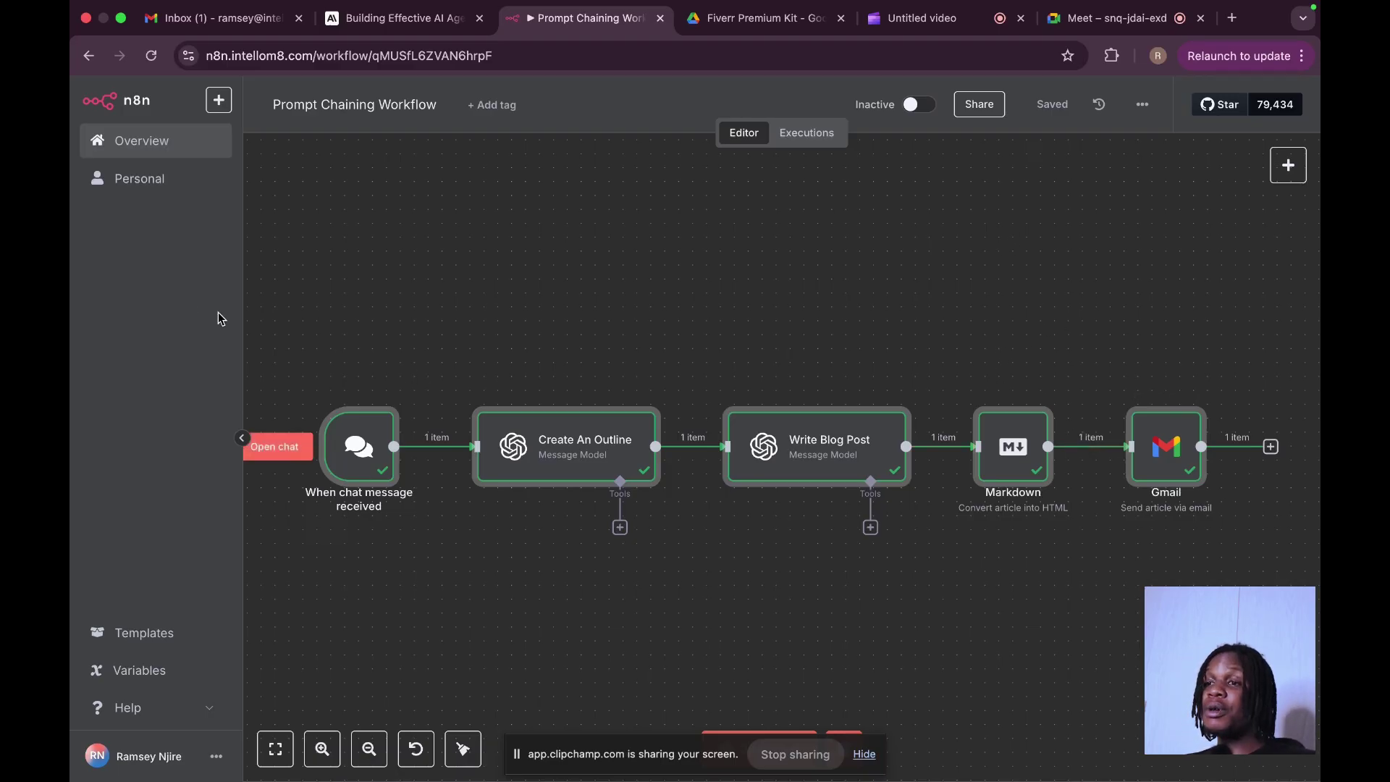
{"action": "left_click", "coordinate": [218, 101]}
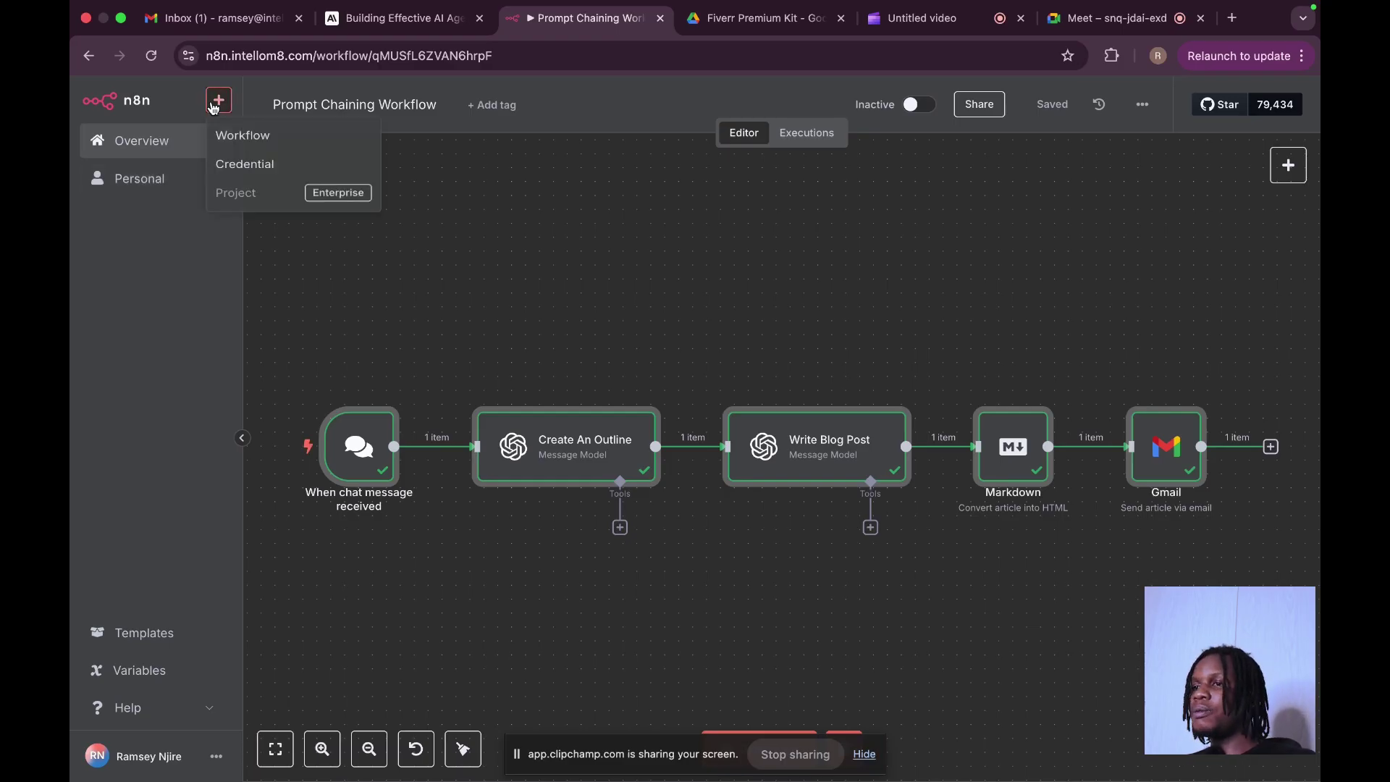
{"action": "left_click", "coordinate": [245, 135]}
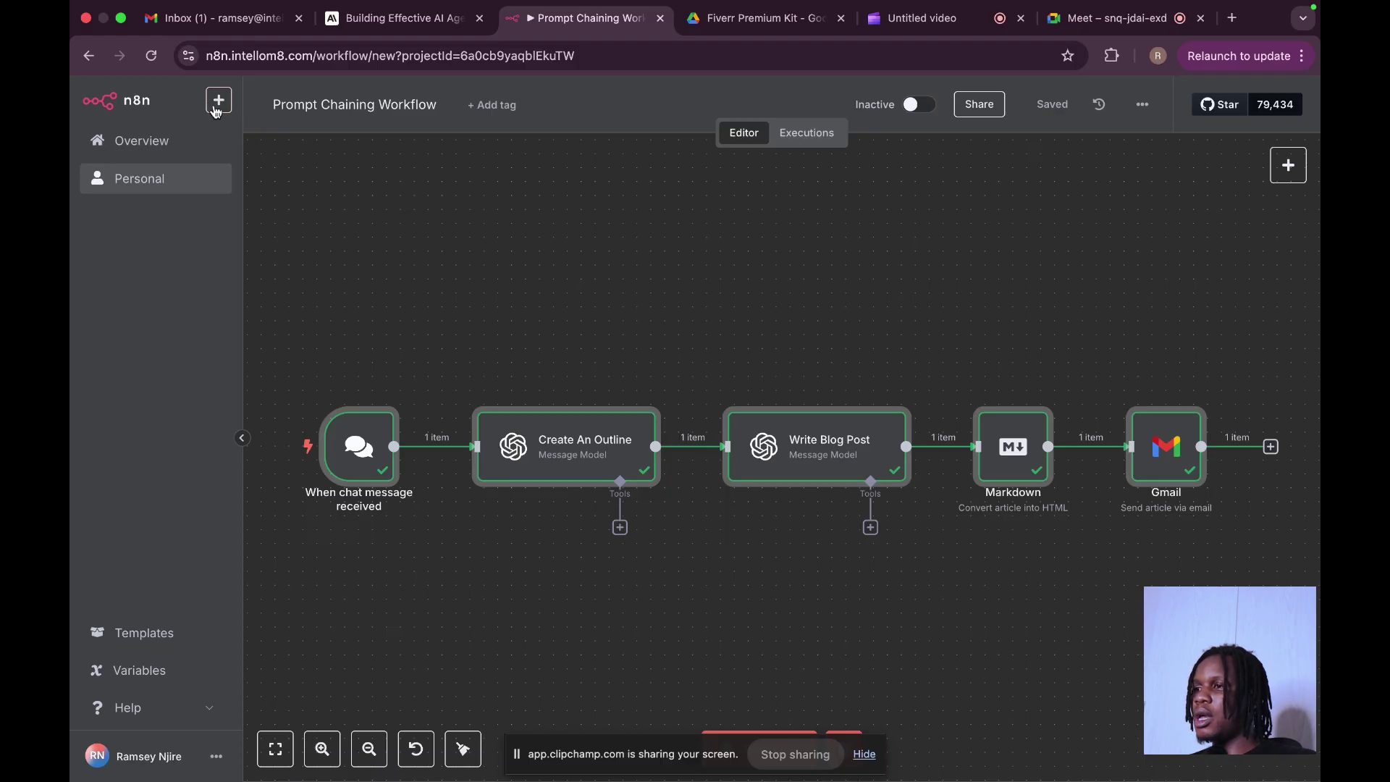
{"action": "left_click", "coordinate": [1143, 108]}
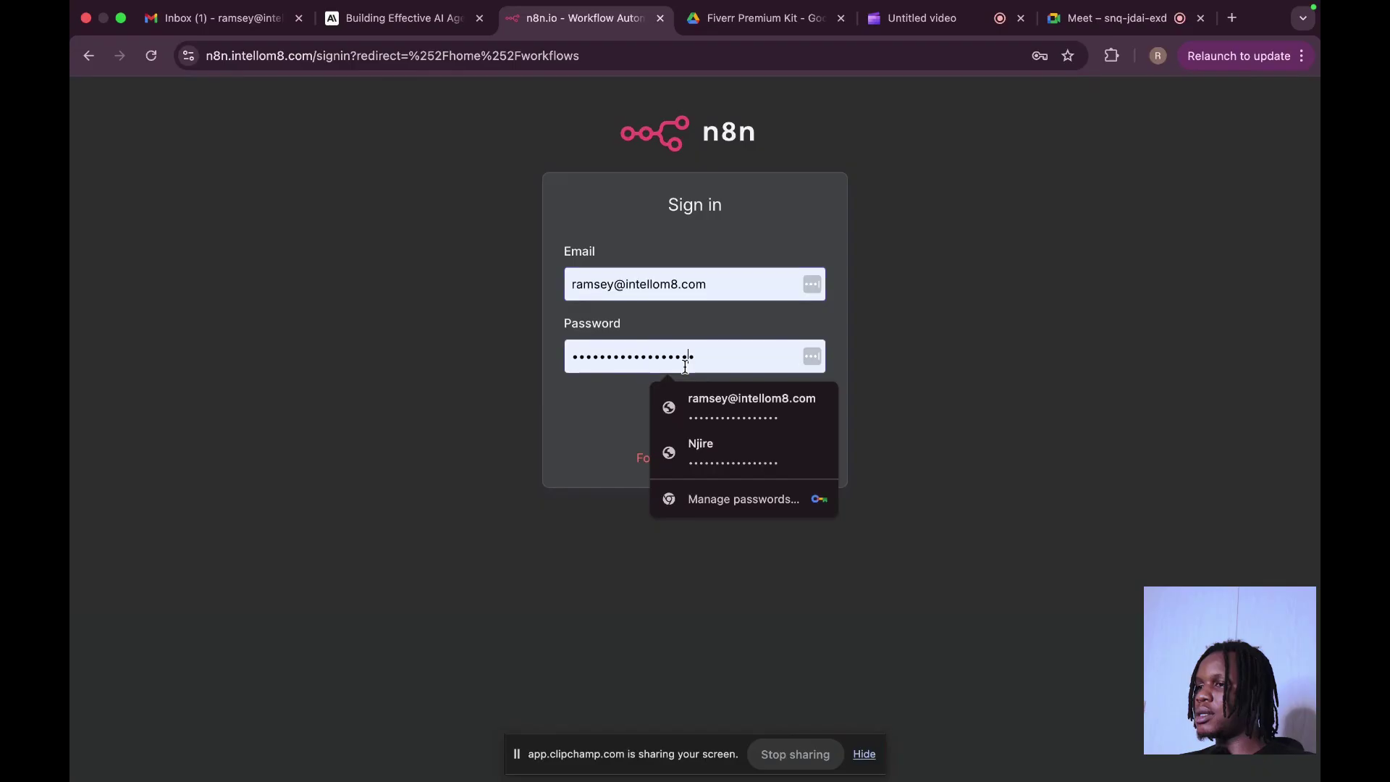
Sign in to n8n, filling in the saved account e-mail and password
{"action": "left_click", "coordinate": [658, 409]}
{"action": "left_click", "coordinate": [704, 430]}
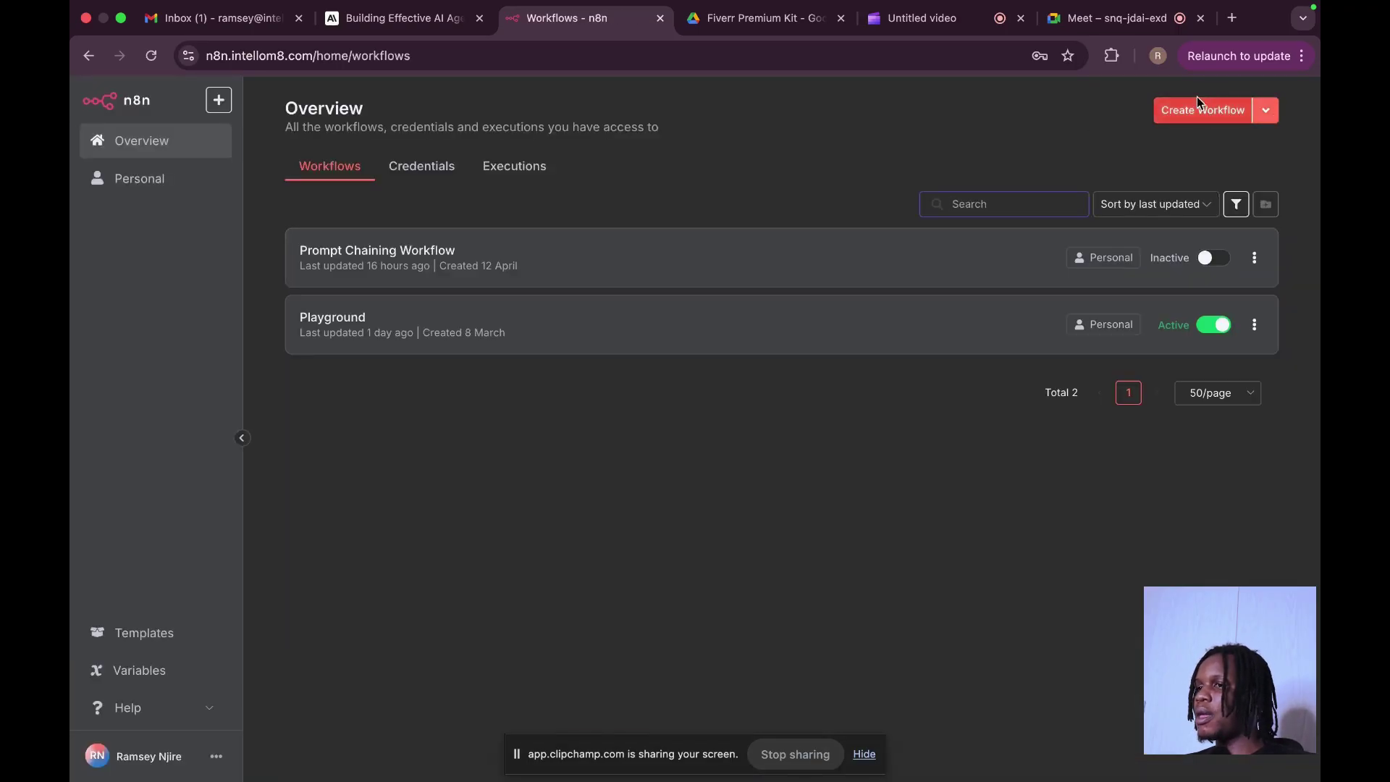
Create a new workflow and name it N8n Agents Prompt Chaining
{"action": "left_click", "coordinate": [1198, 125]}
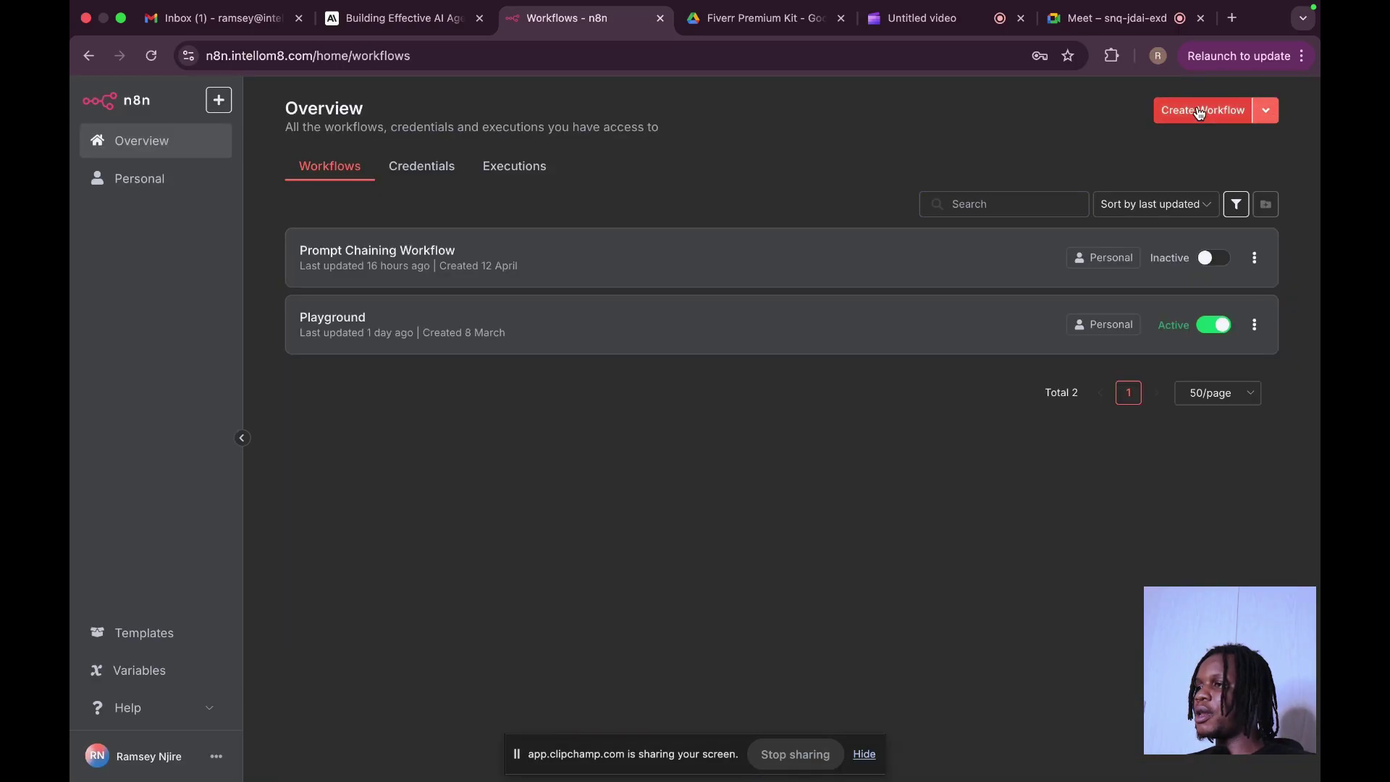
{"action": "left_click", "coordinate": [1199, 111]}
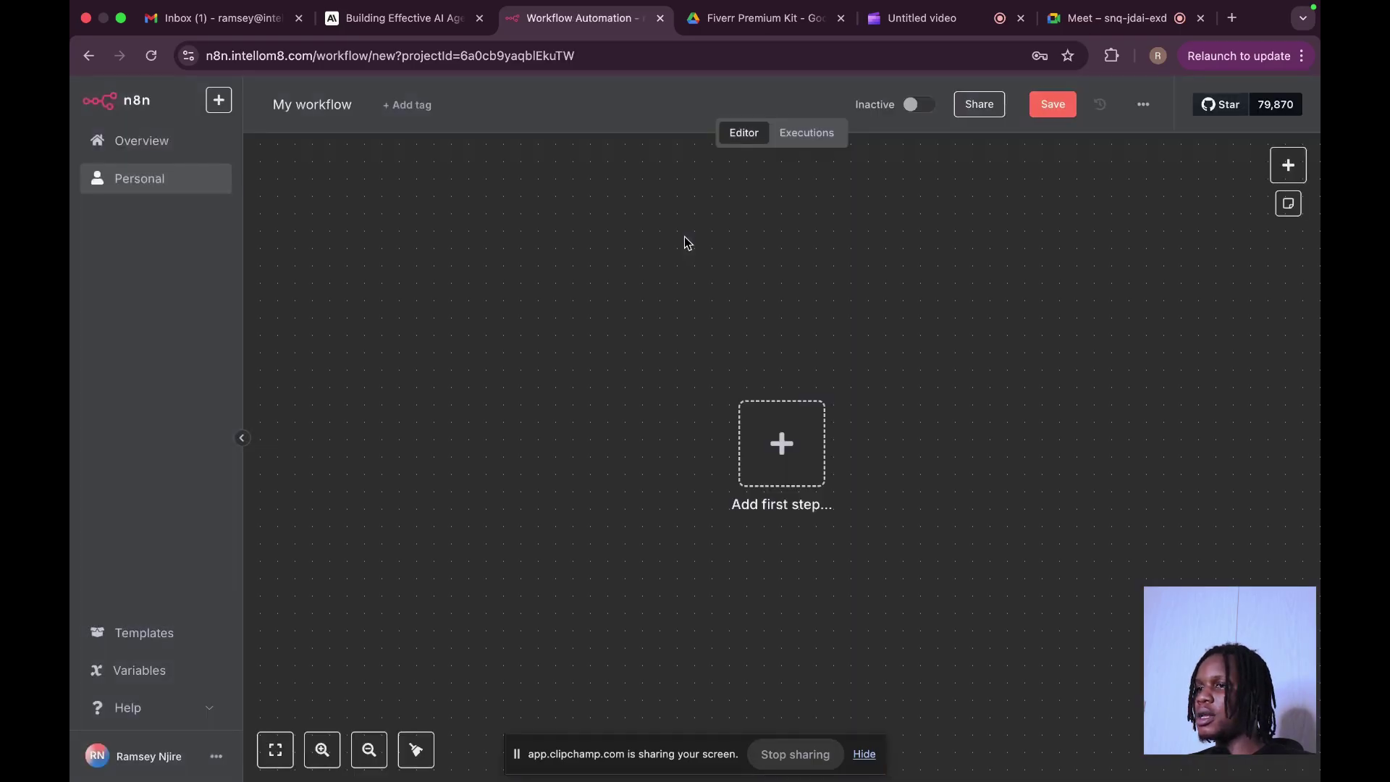
{"action": "left_click", "coordinate": [322, 100]}
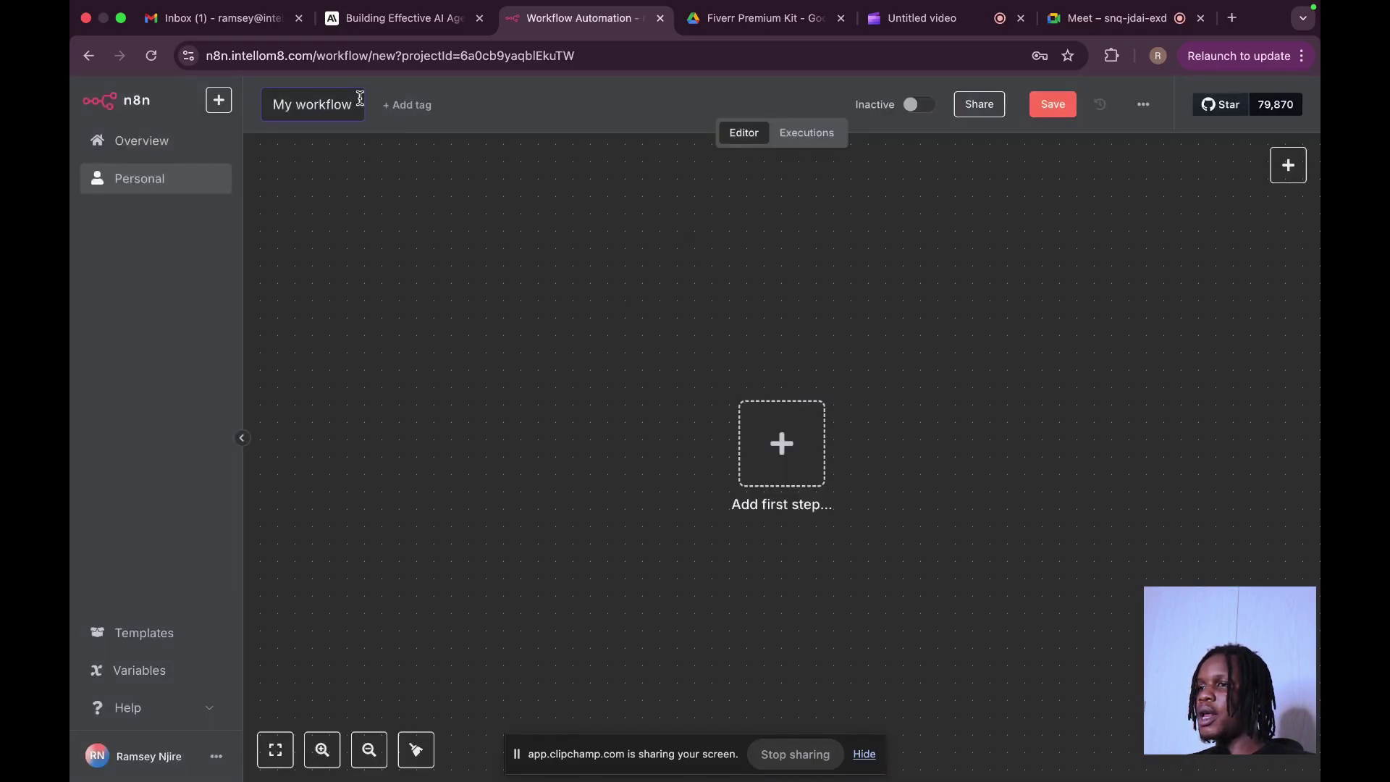
{"action": "left_click_drag", "start_coordinate": [359, 98], "coordinate": [264, 99]}
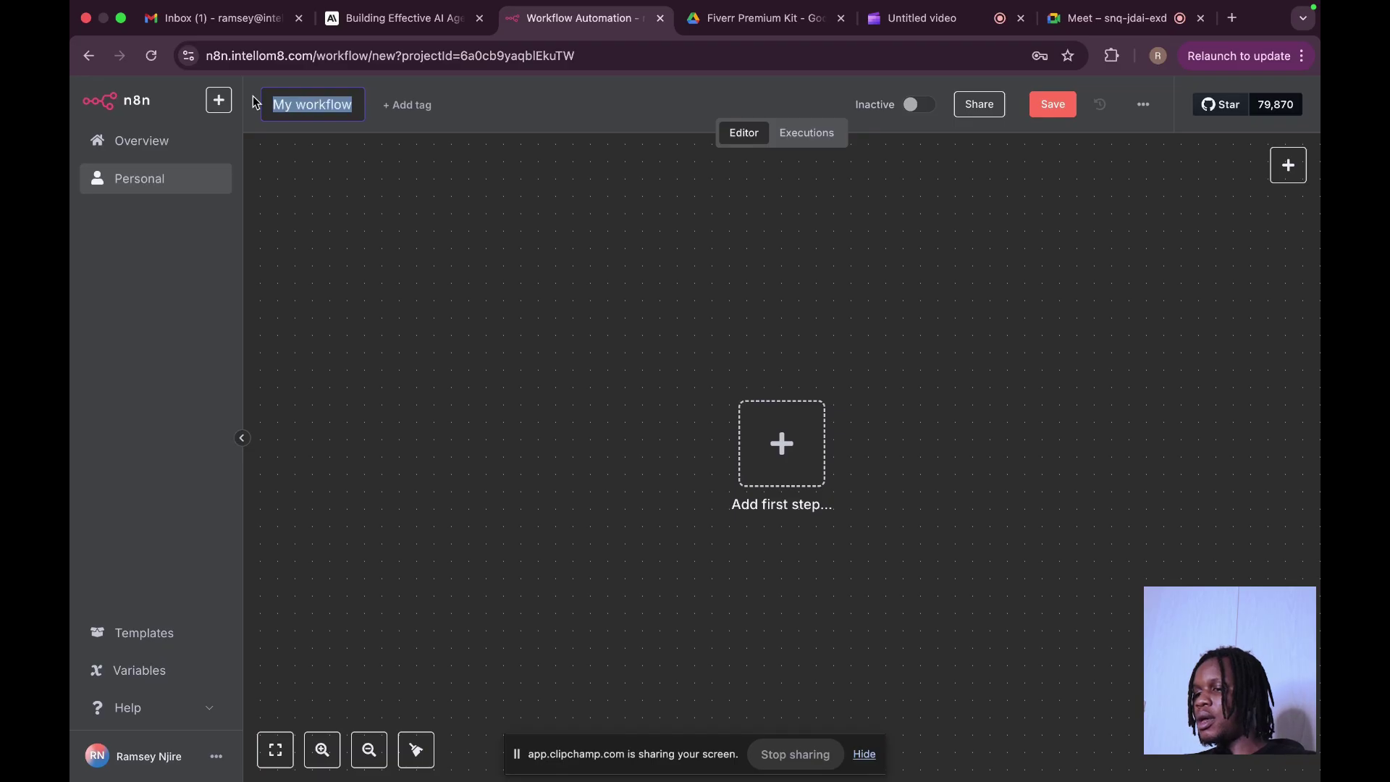
{"action": "type", "text": "N8n Agents Prompt Chaining"}
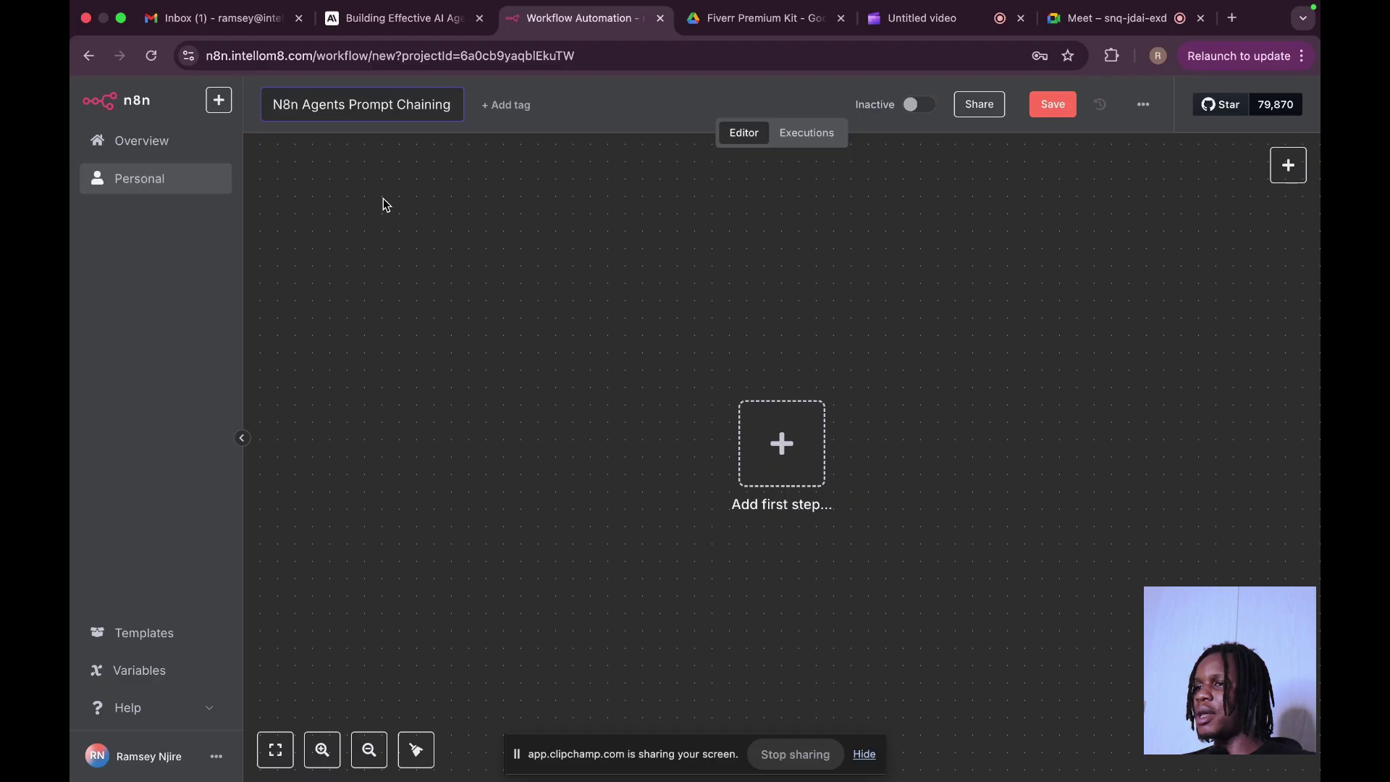
{"action": "key", "text": "Return"}
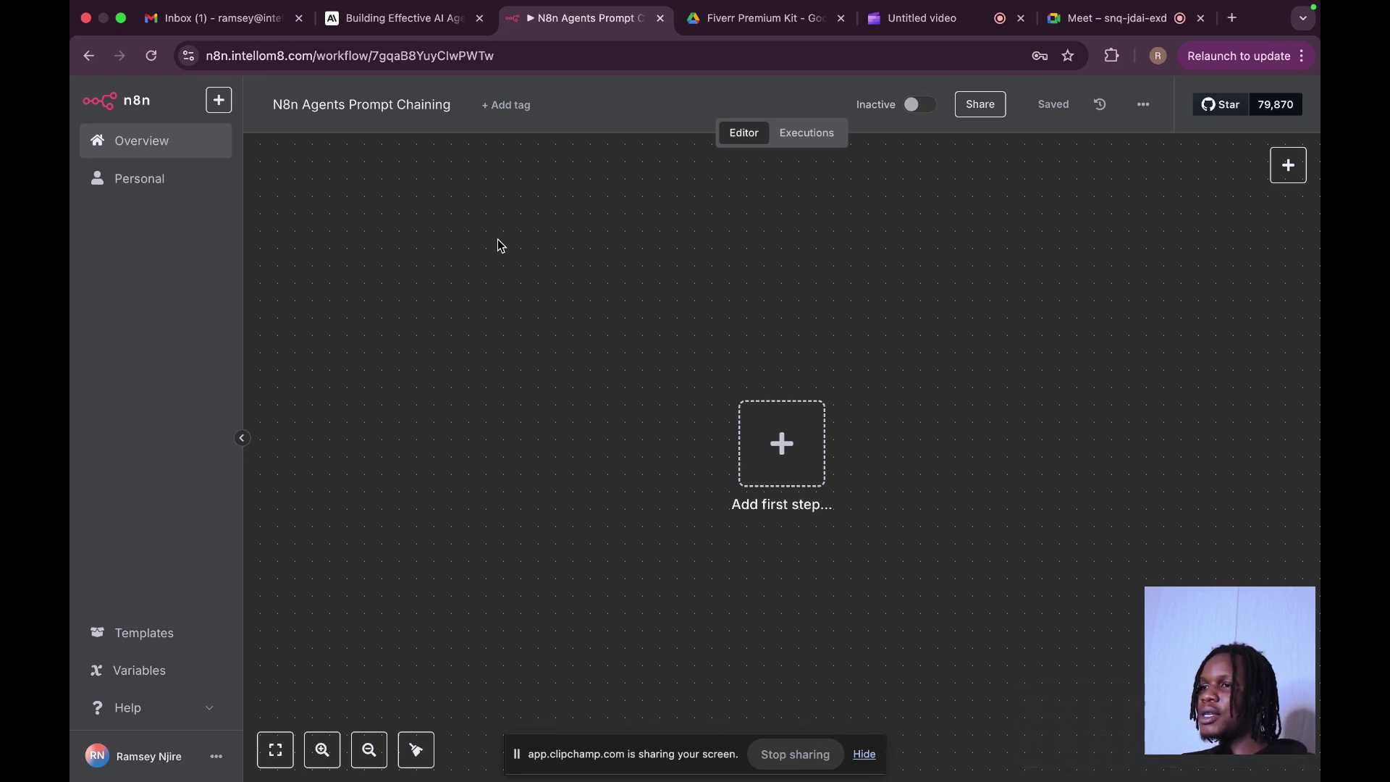
Review the prompt chaining diagram in the Anthropic article again and return to the new n8n workflow
{"action": "left_click", "coordinate": [409, 20]}
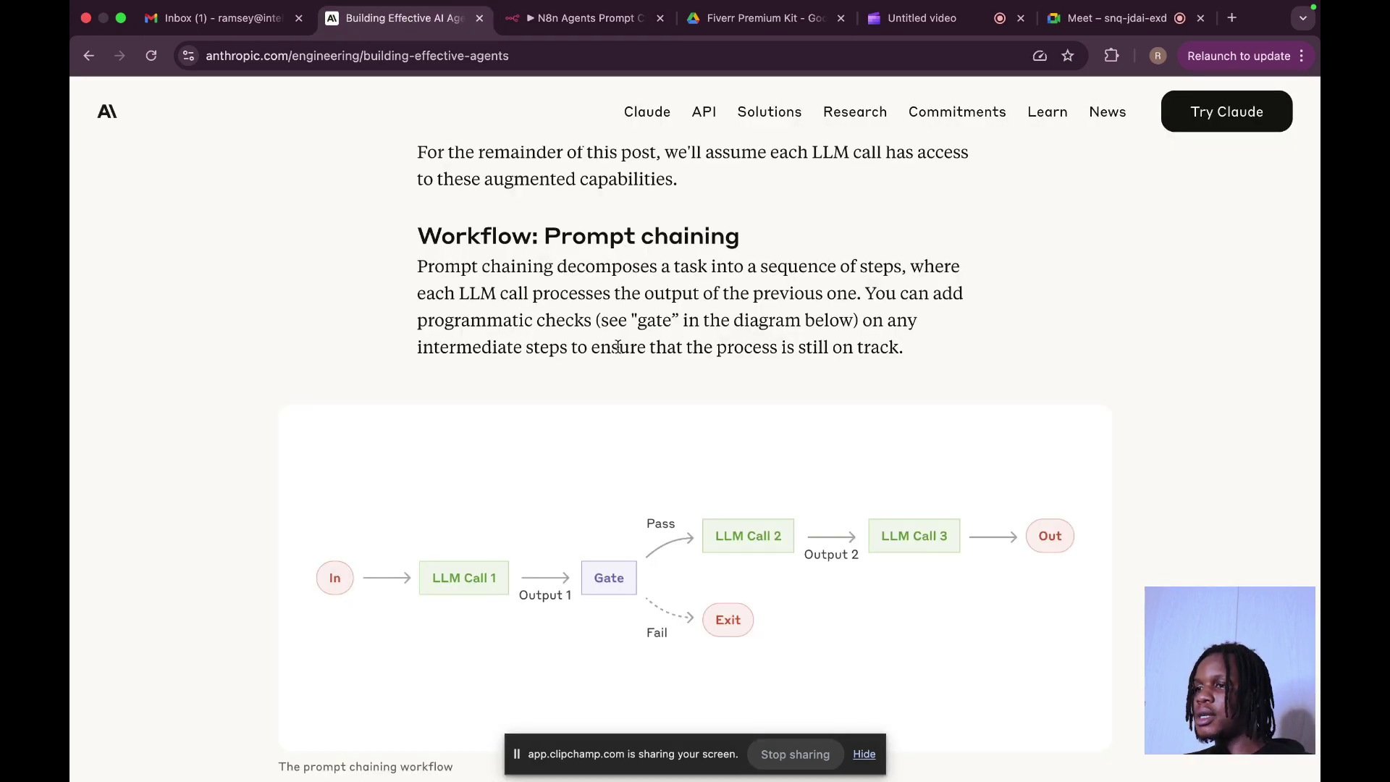
{"action": "scroll", "coordinate": [617, 346], "scroll_direction": "down", "scroll_amount": 3}
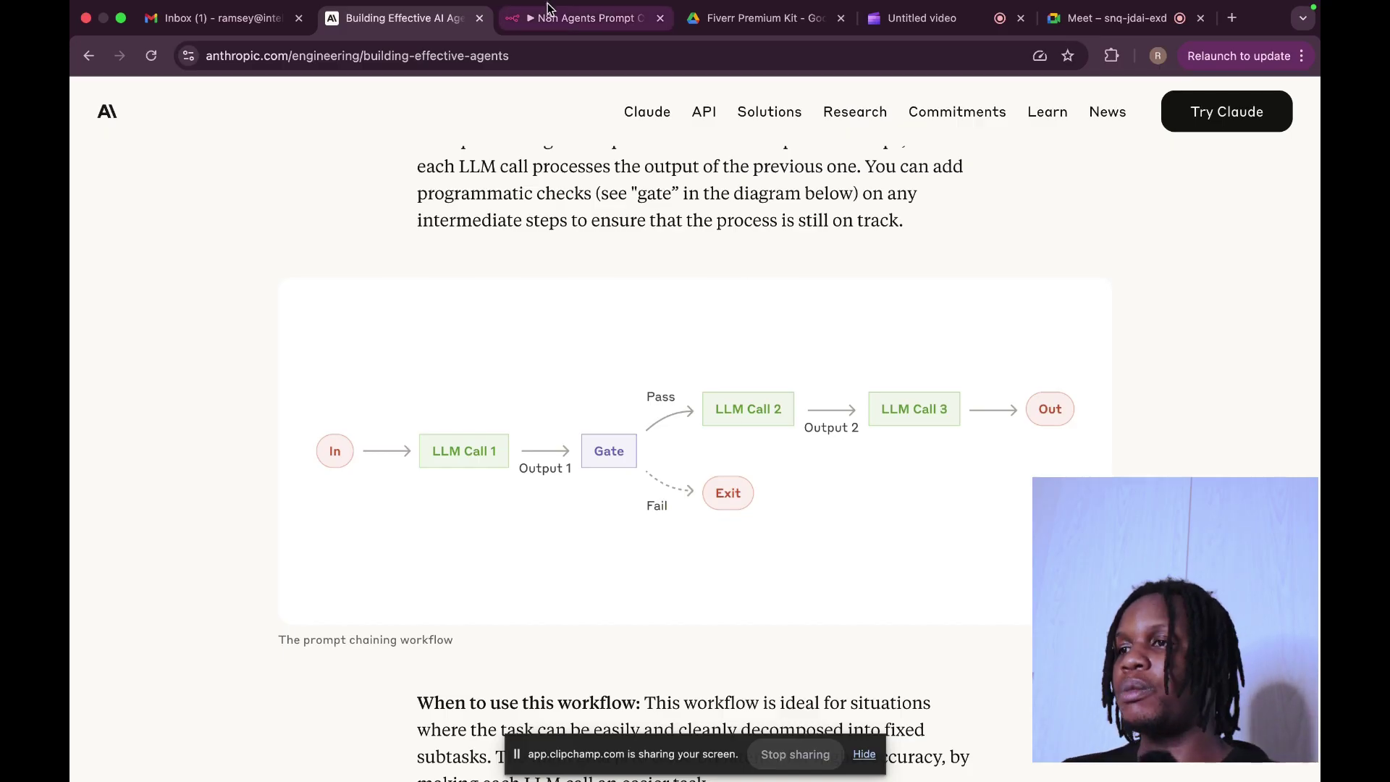
{"action": "left_click", "coordinate": [572, 18]}
Add a Chat Trigger as the workflow's first node, keep its default parameters and go back to the canvas
{"action": "left_click", "coordinate": [806, 455]}
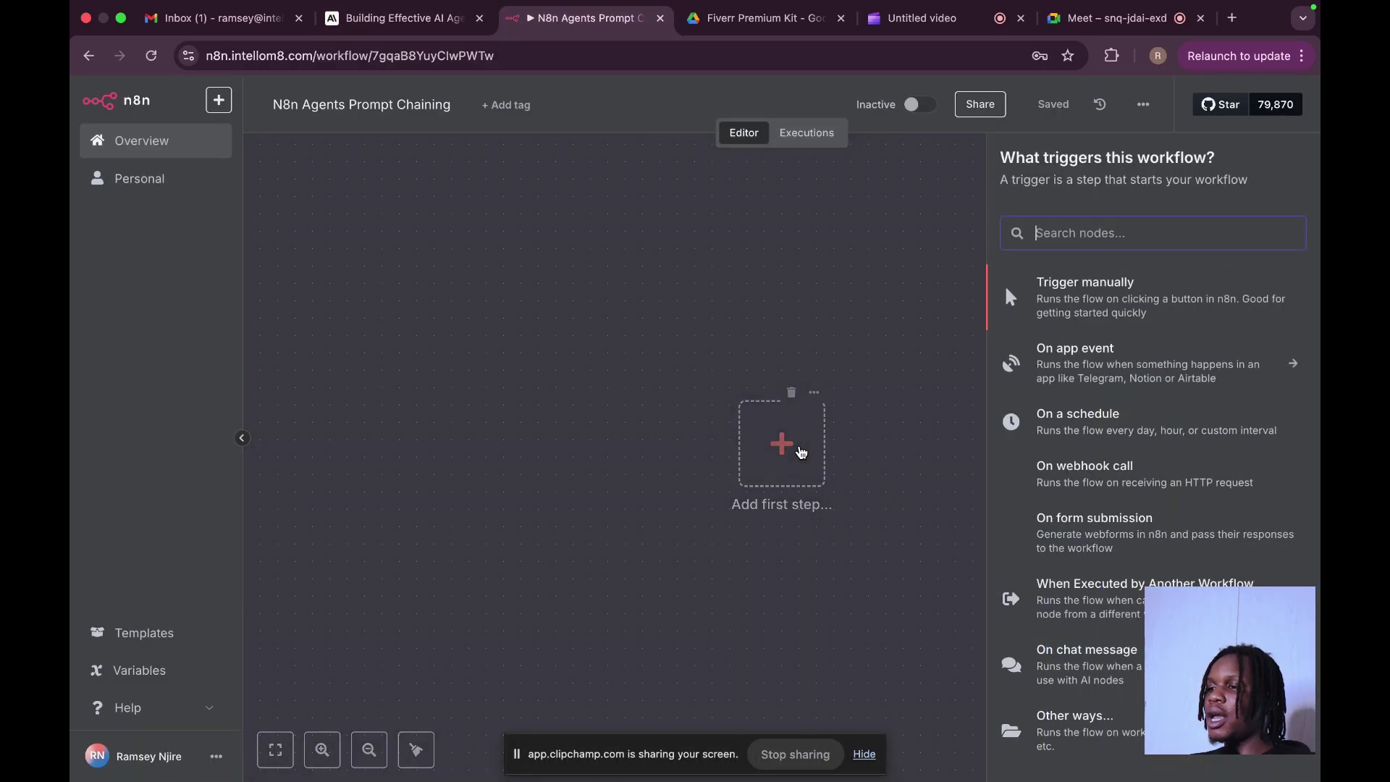
{"action": "type", "text": "chat"}
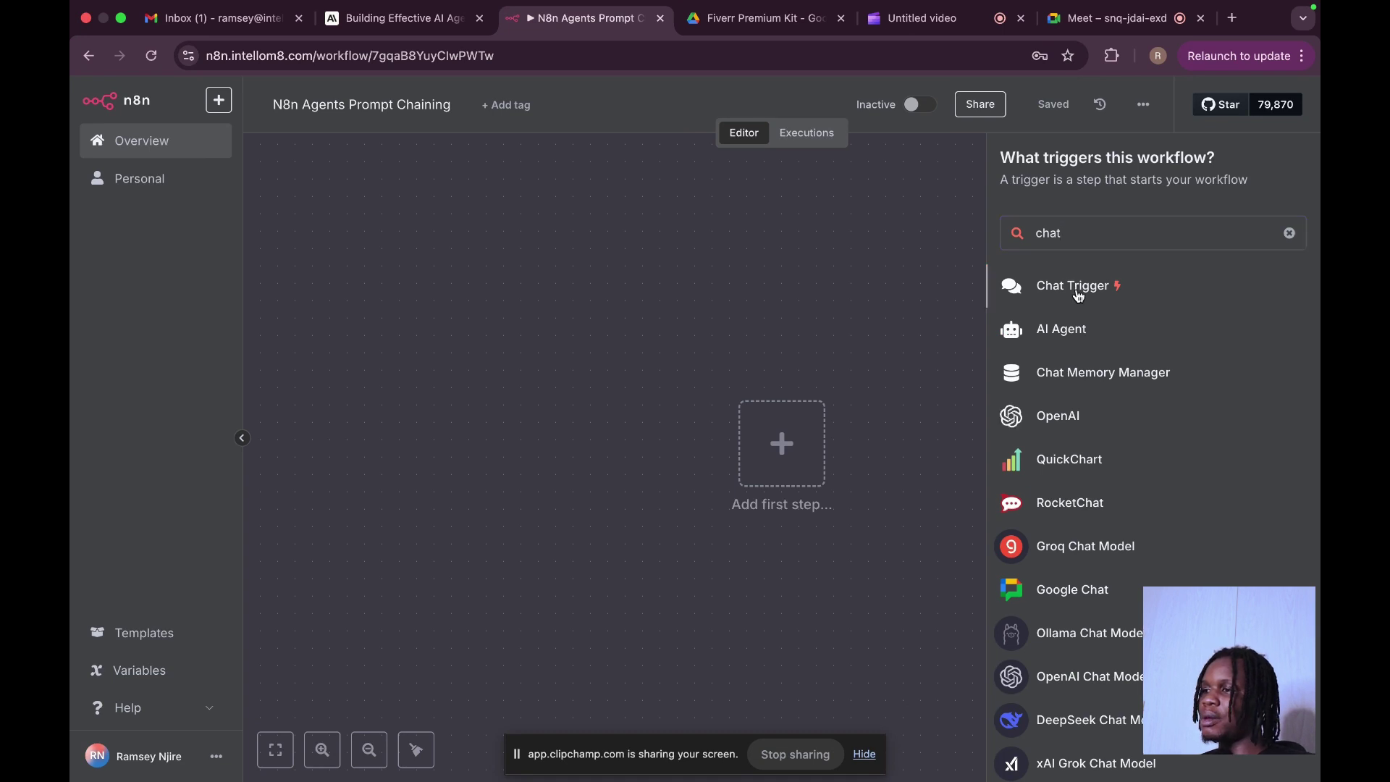
{"action": "left_click", "coordinate": [1078, 290]}
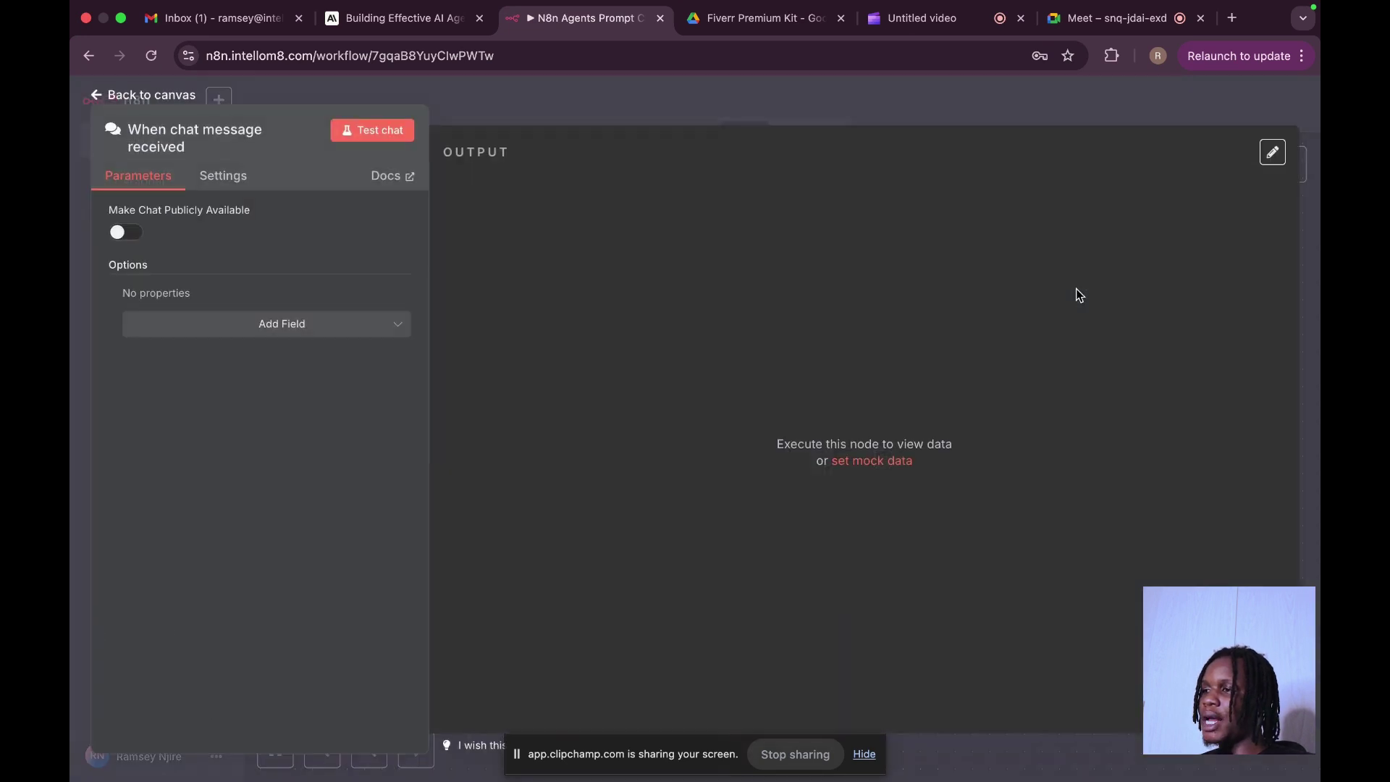
{"action": "left_click", "coordinate": [592, 98]}
{"action": "left_click", "coordinate": [1054, 105]}
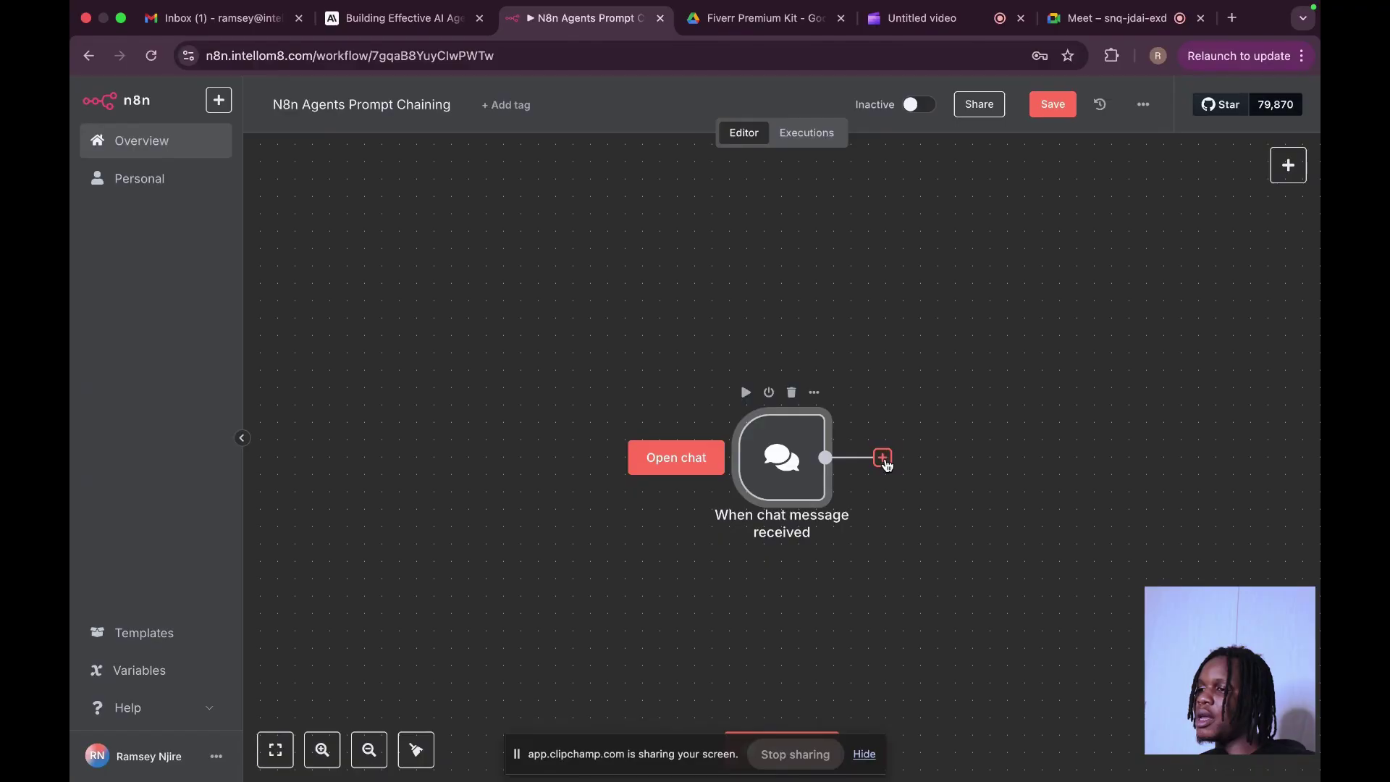
Add an OpenAI node with the Message a model action after the chat trigger
{"action": "left_click", "coordinate": [883, 457]}
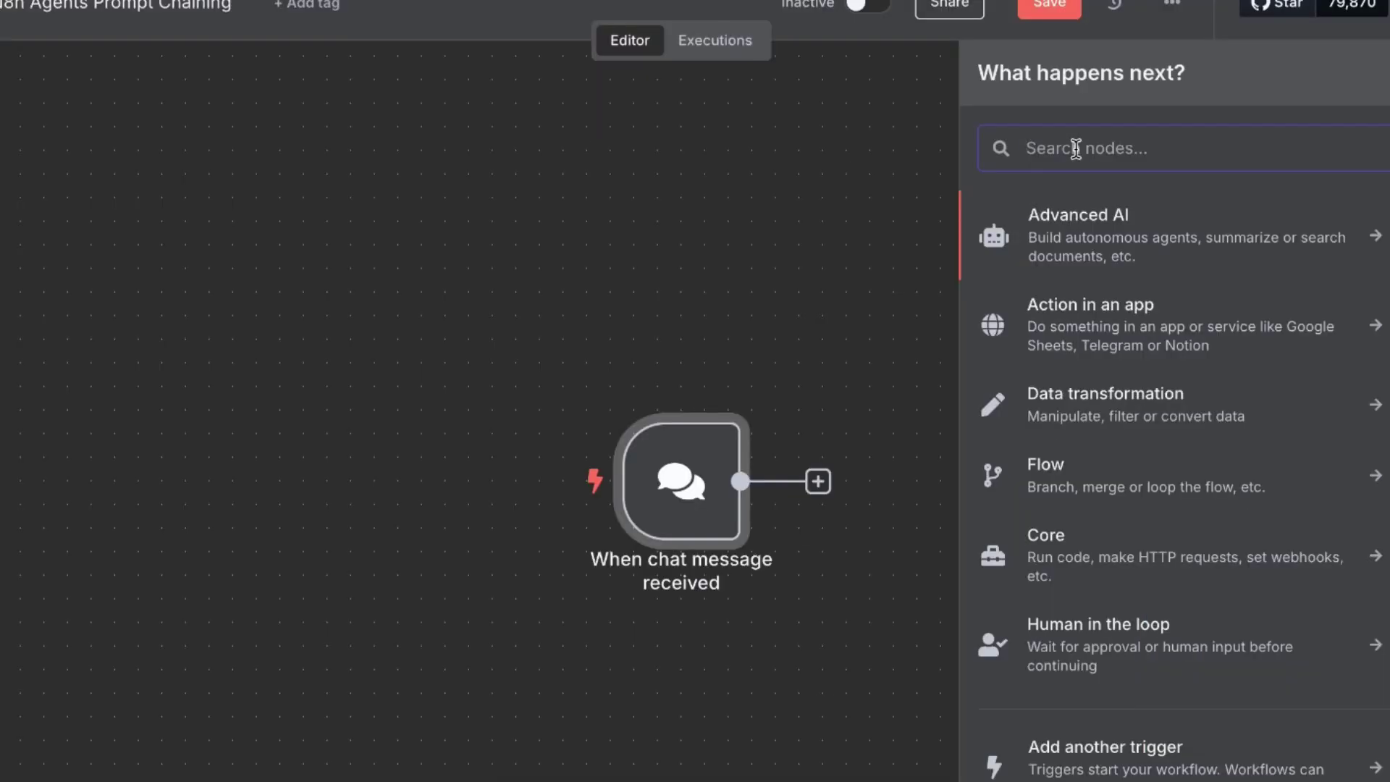
{"action": "type", "text": "AI"}
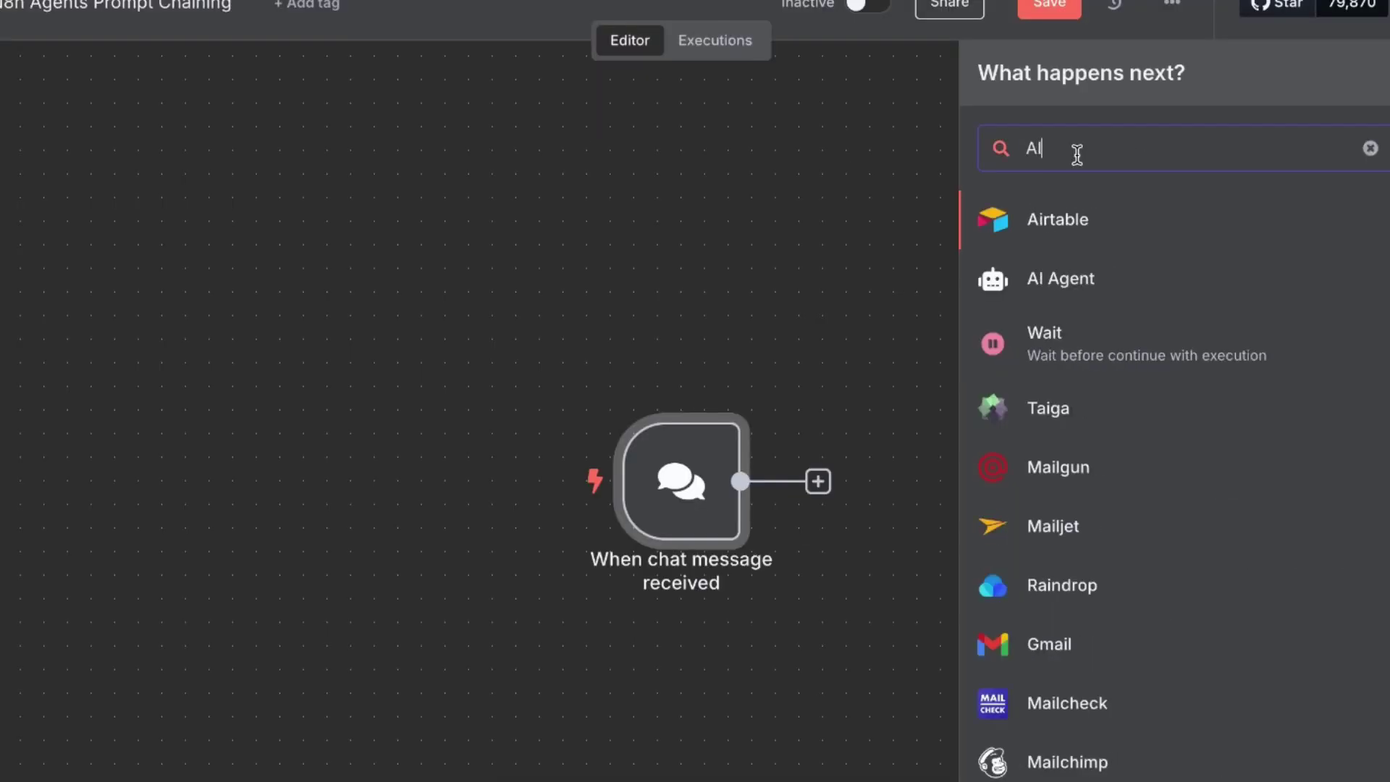
{"action": "key", "text": "BackSpace"}
{"action": "key", "text": "BackSpace"}
{"action": "left_click", "coordinate": [1121, 247]}
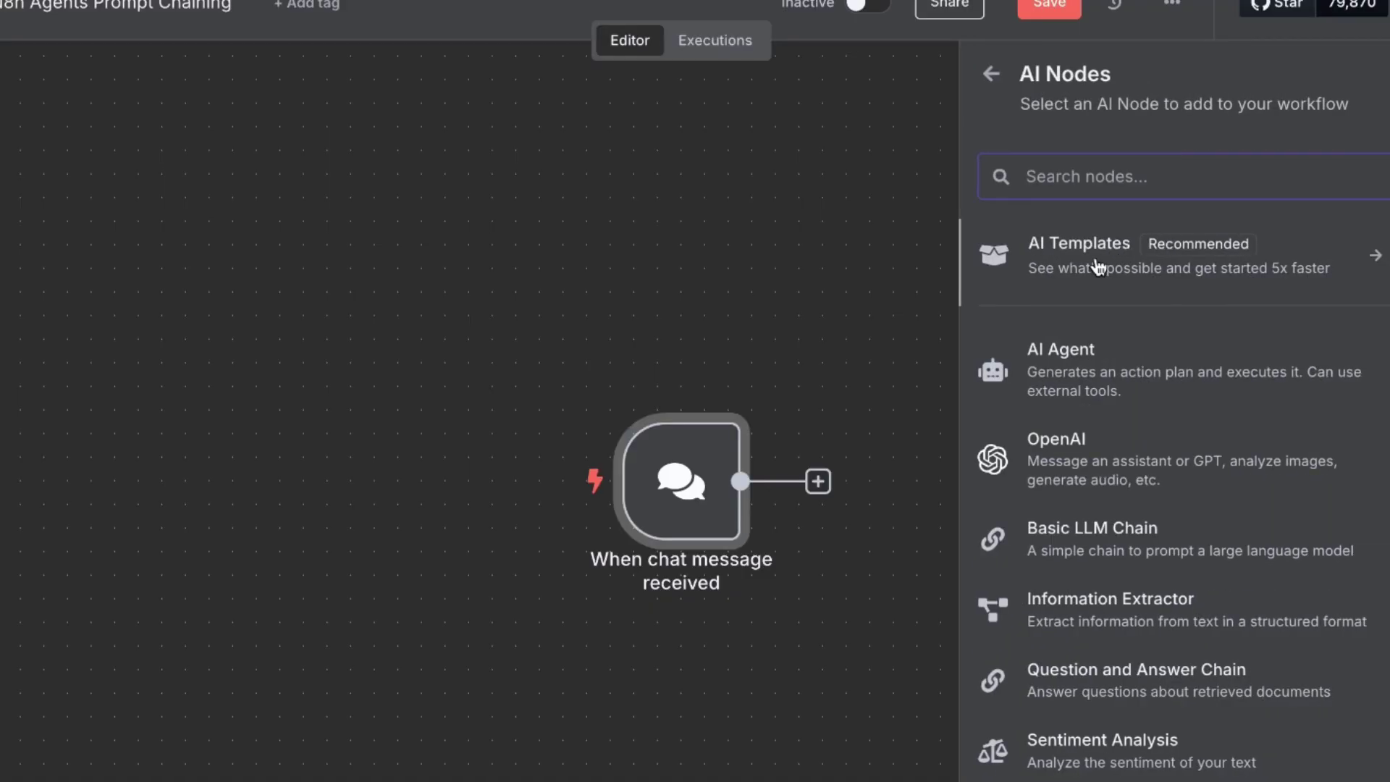
{"action": "left_click", "coordinate": [1090, 459]}
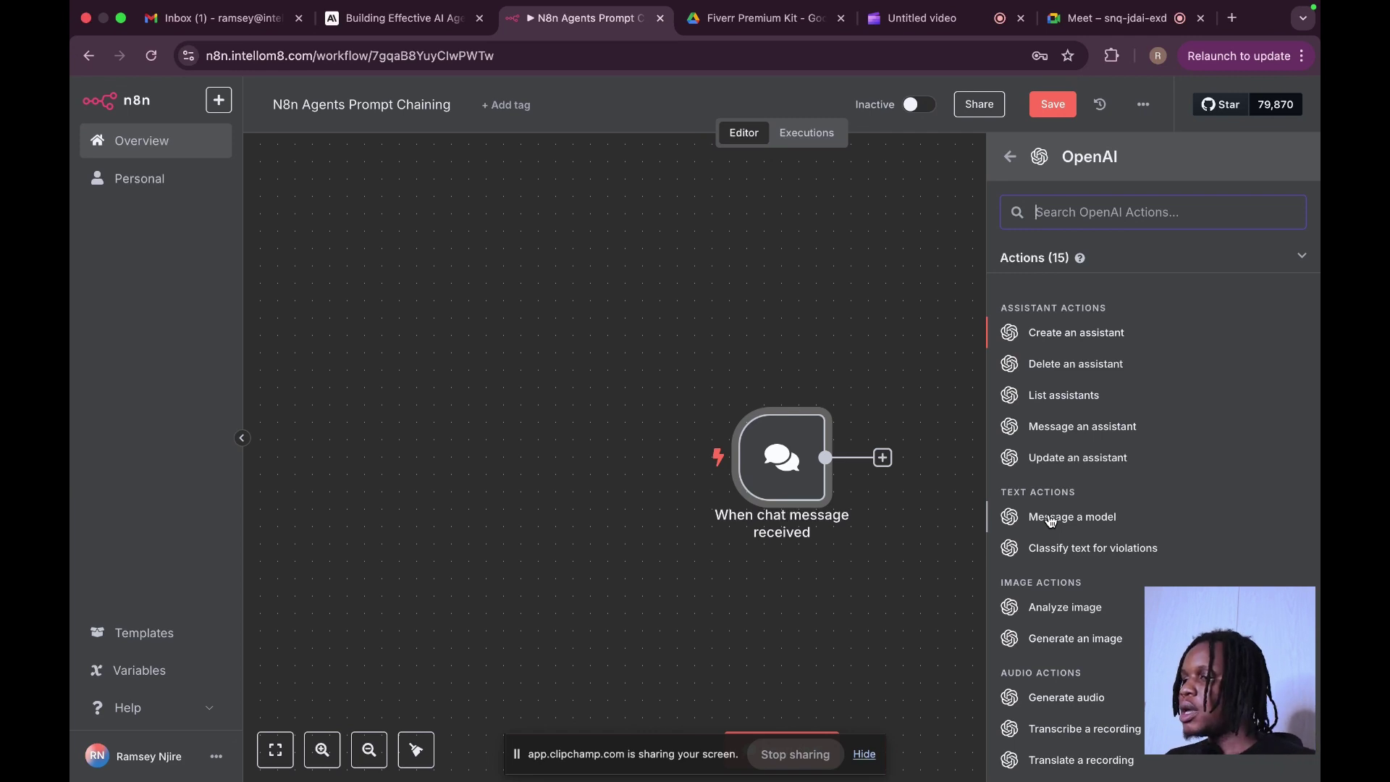
{"action": "left_click", "coordinate": [1050, 520]}
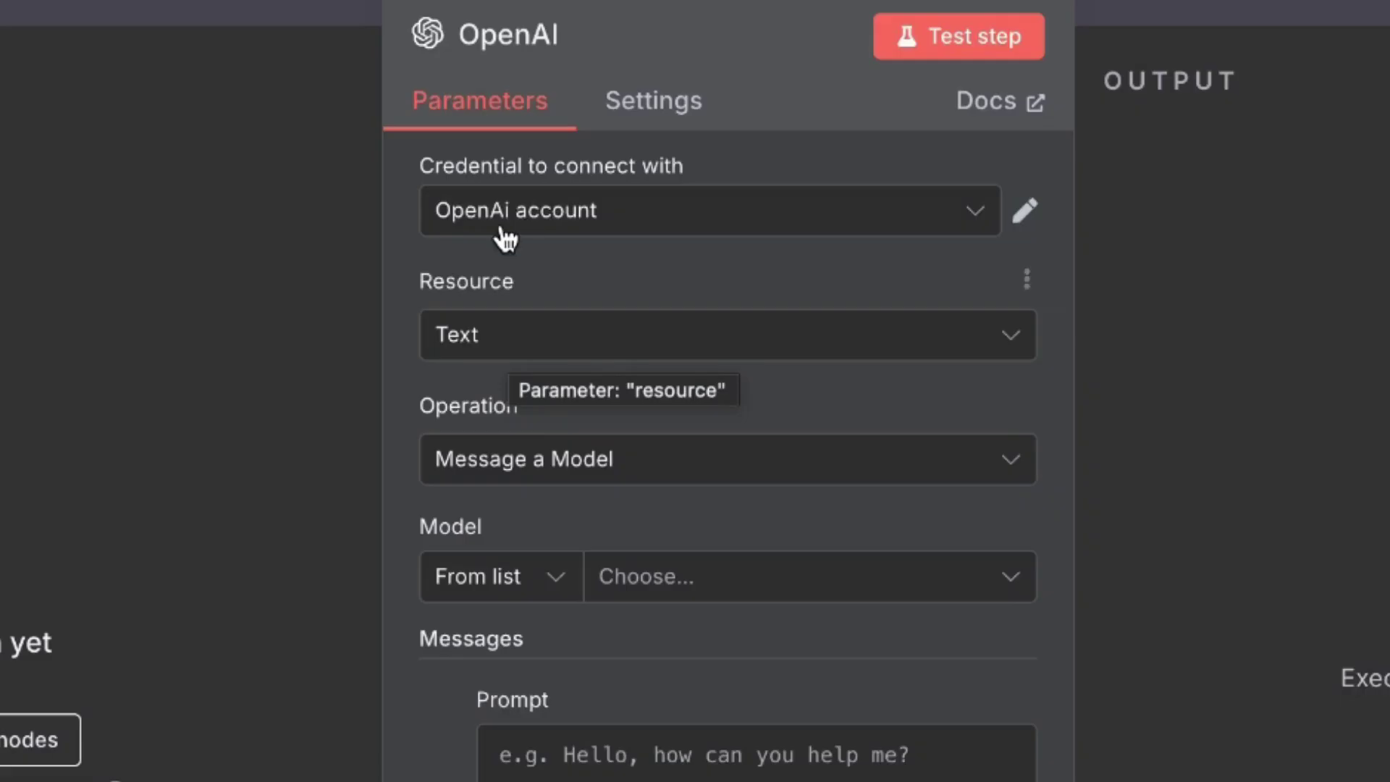
Check the OpenAI node's credential choices, then look up platform.openai/api-keys in a new browser tab and open the OpenAI Platform page
{"action": "left_click", "coordinate": [581, 221]}
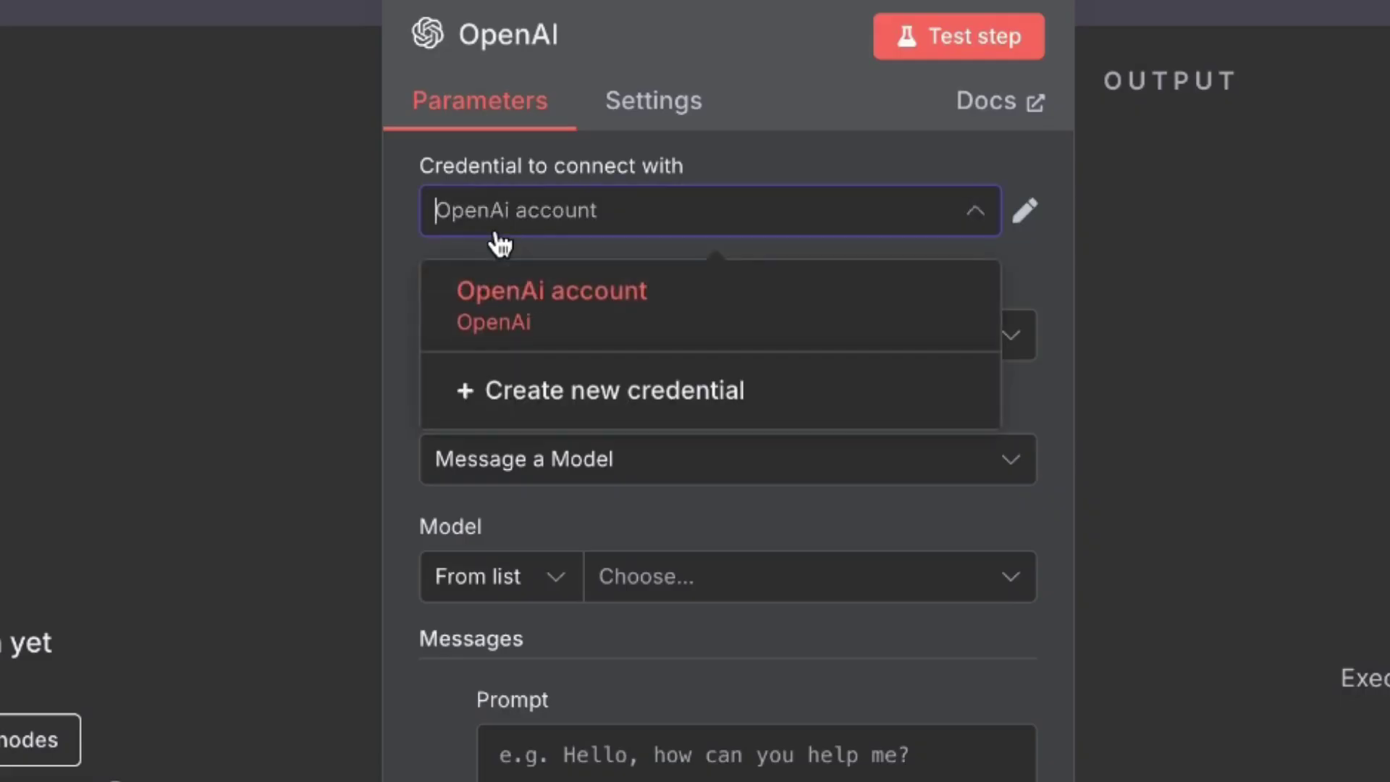
{"action": "left_click", "coordinate": [602, 220]}
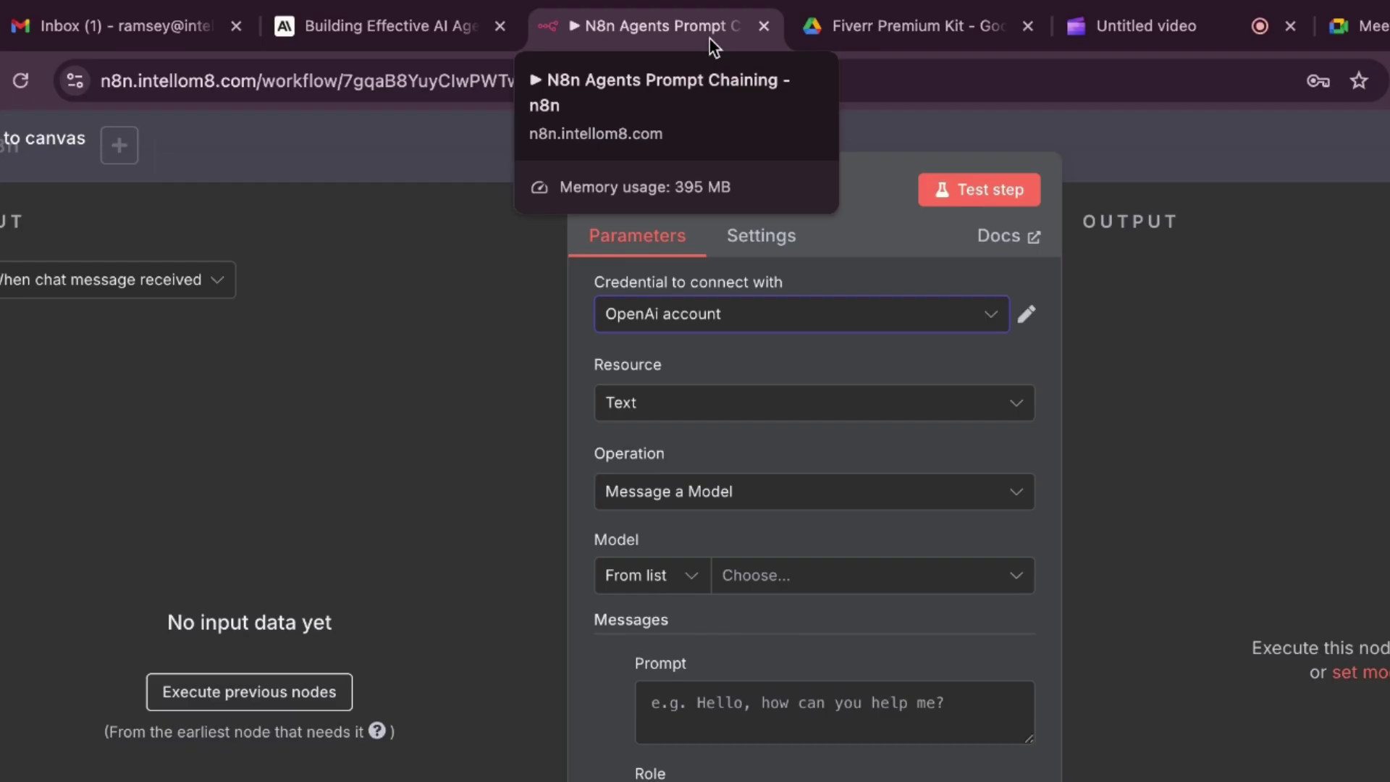
{"action": "right_click", "coordinate": [709, 38]}
{"action": "left_click", "coordinate": [727, 50]}
{"action": "type", "text": "platform."}
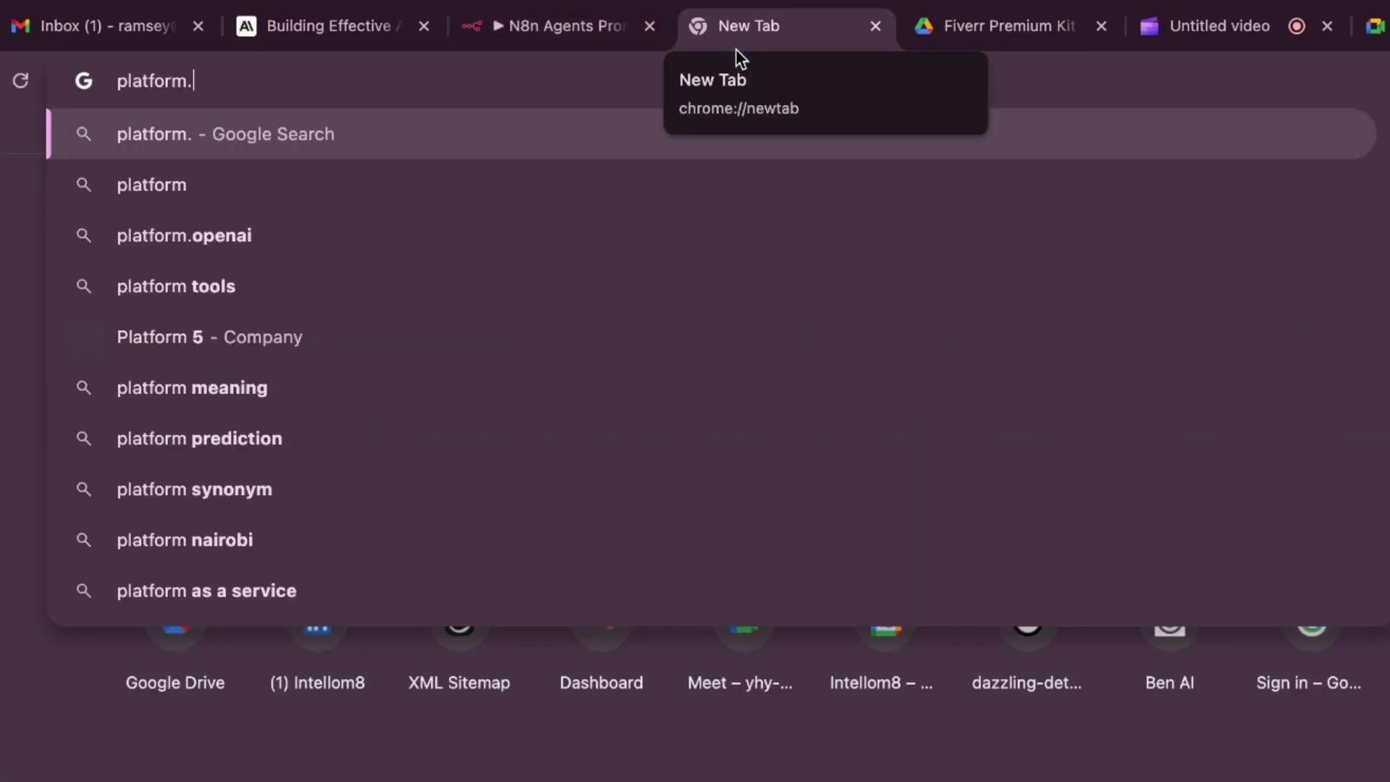
{"action": "type", "text": "openai"}
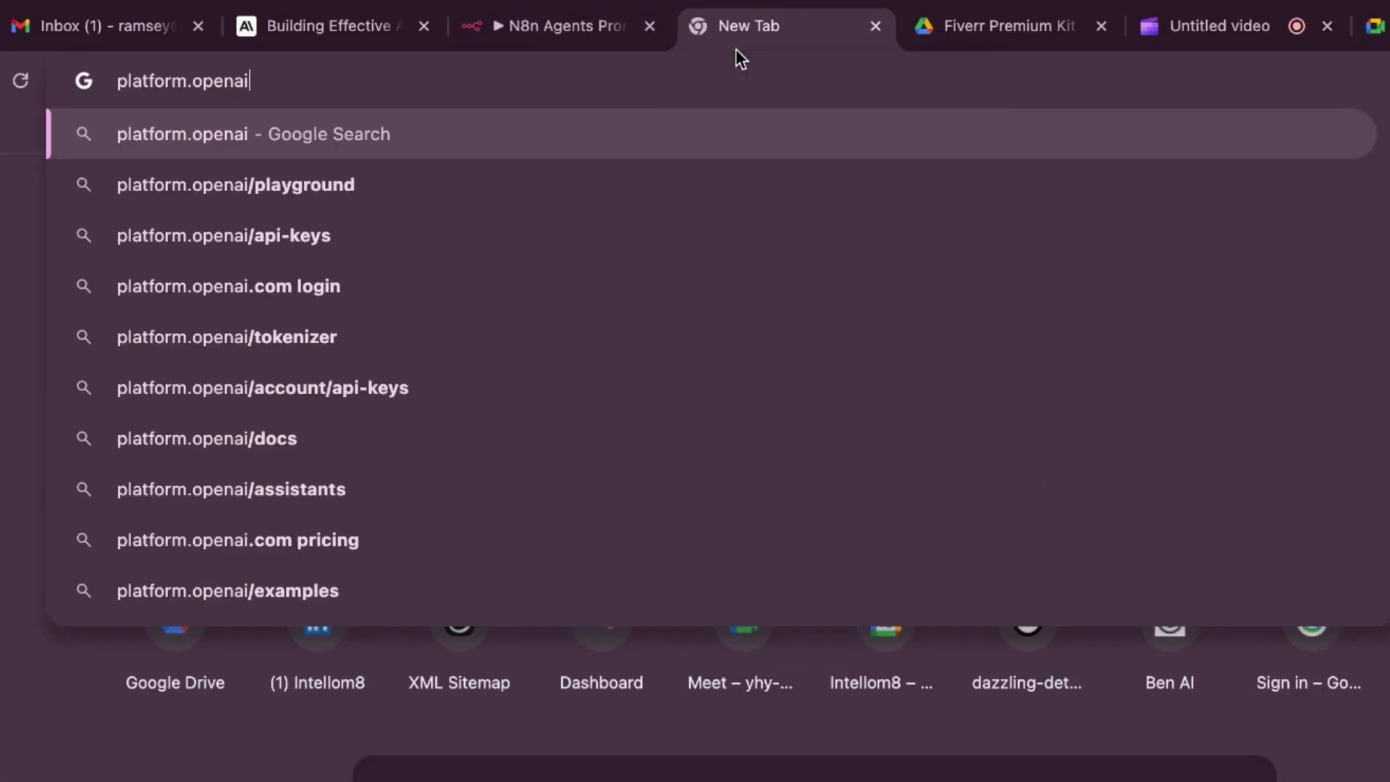
{"action": "left_click", "coordinate": [495, 230]}
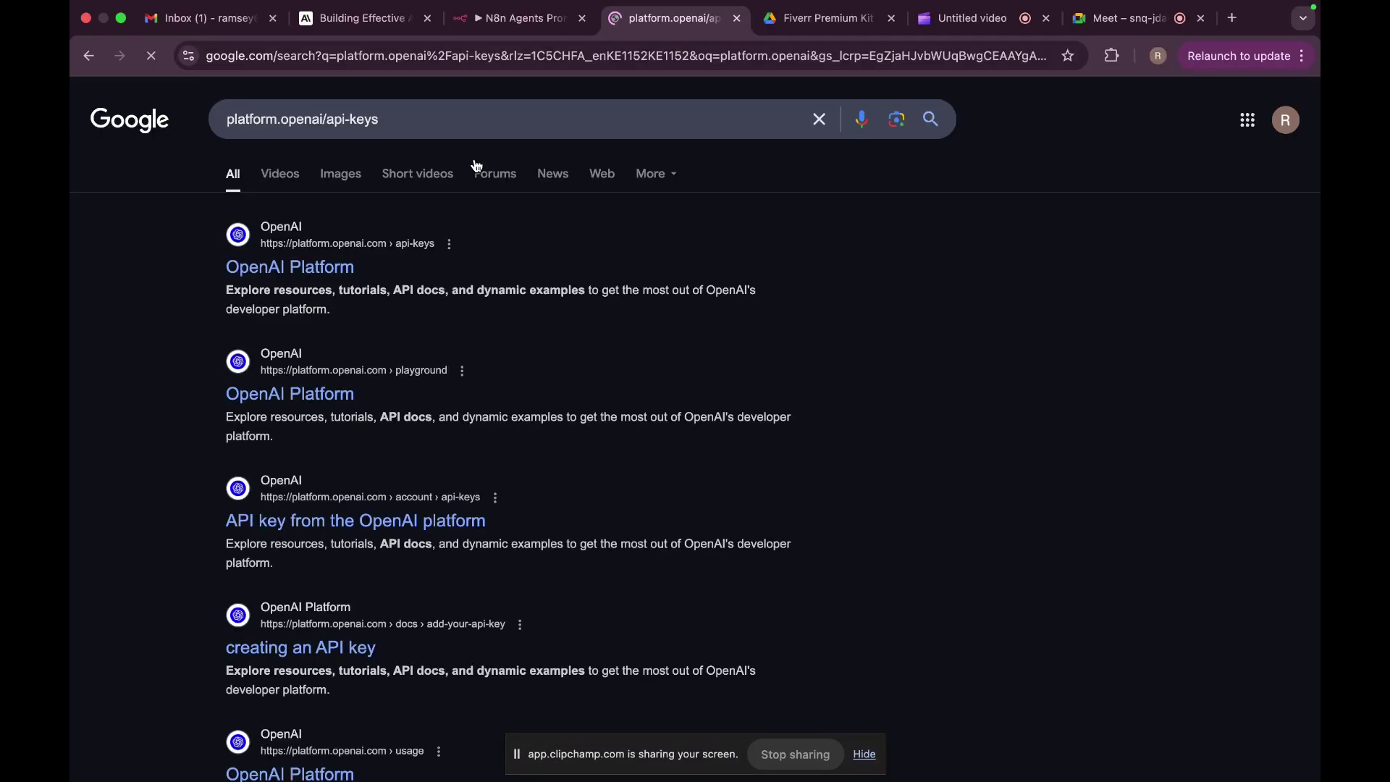
{"action": "left_click", "coordinate": [312, 282]}
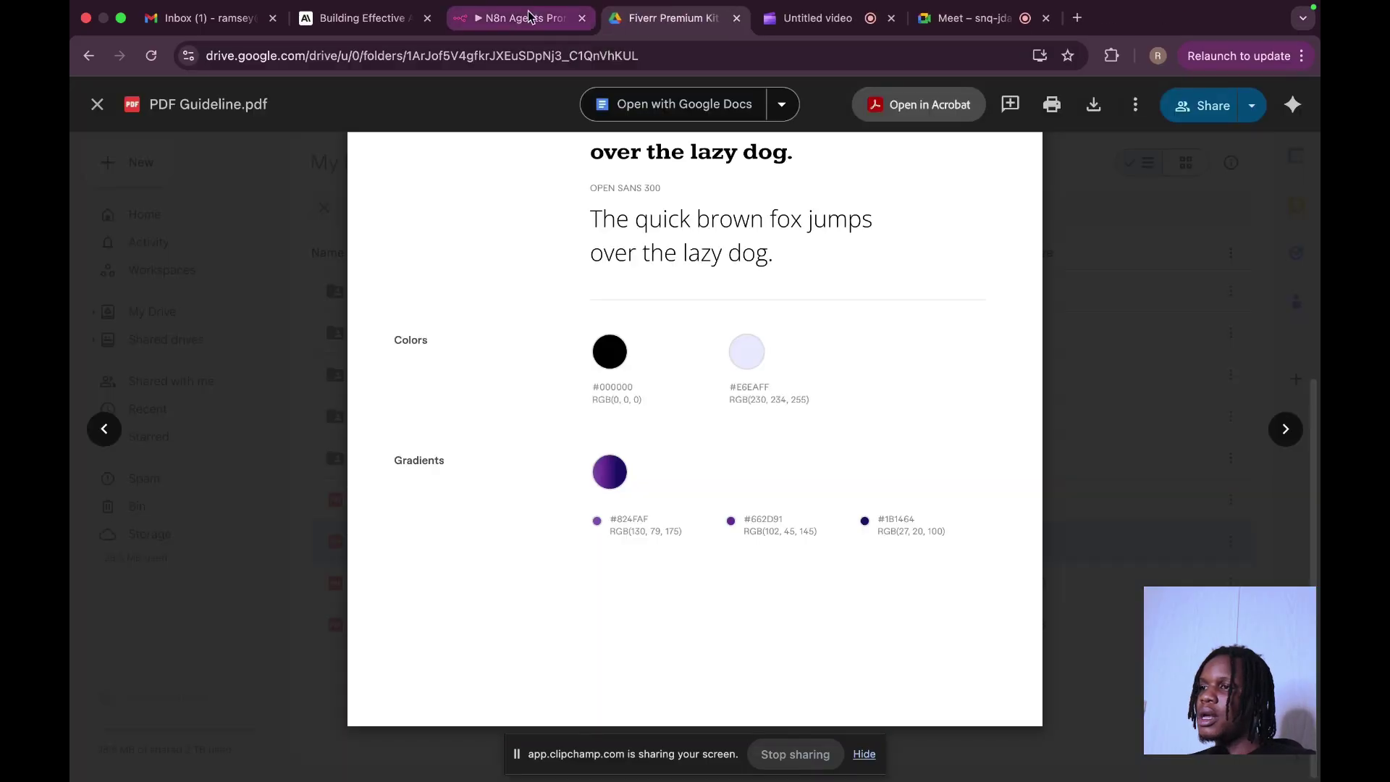
Return to the n8n workflow, view the form for creating a new OpenAI credential and close it without saving
{"action": "left_click", "coordinate": [521, 21]}
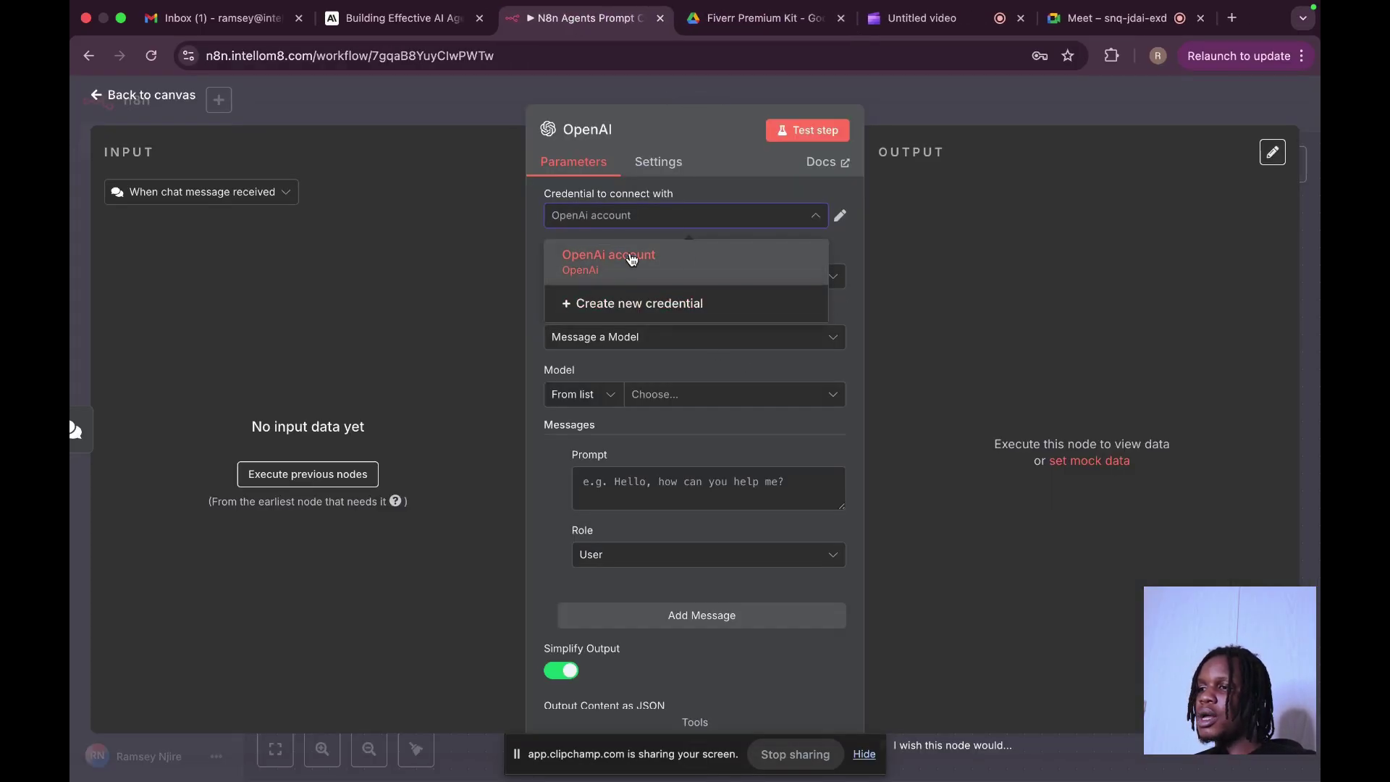
{"action": "left_click", "coordinate": [671, 296]}
{"action": "left_click", "coordinate": [613, 317]}
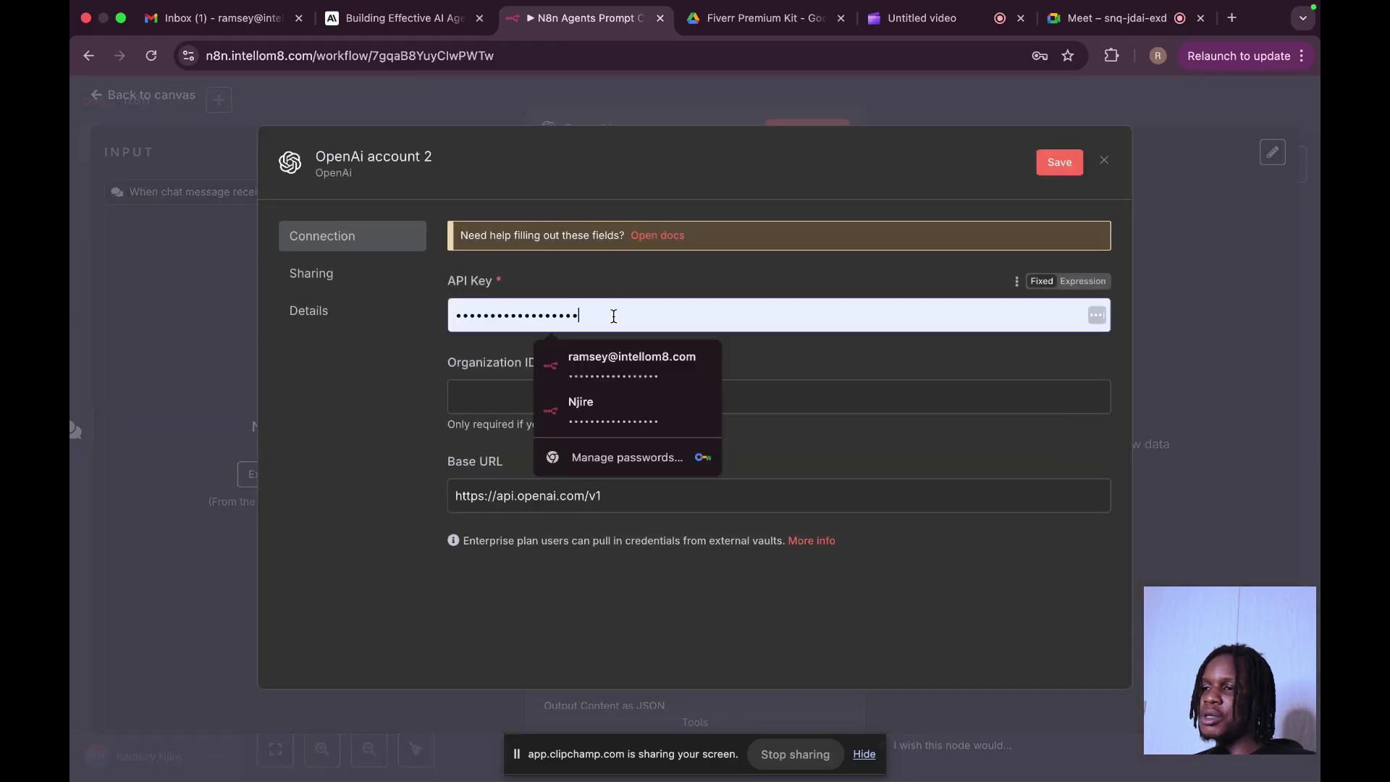
{"action": "left_click", "coordinate": [456, 464]}
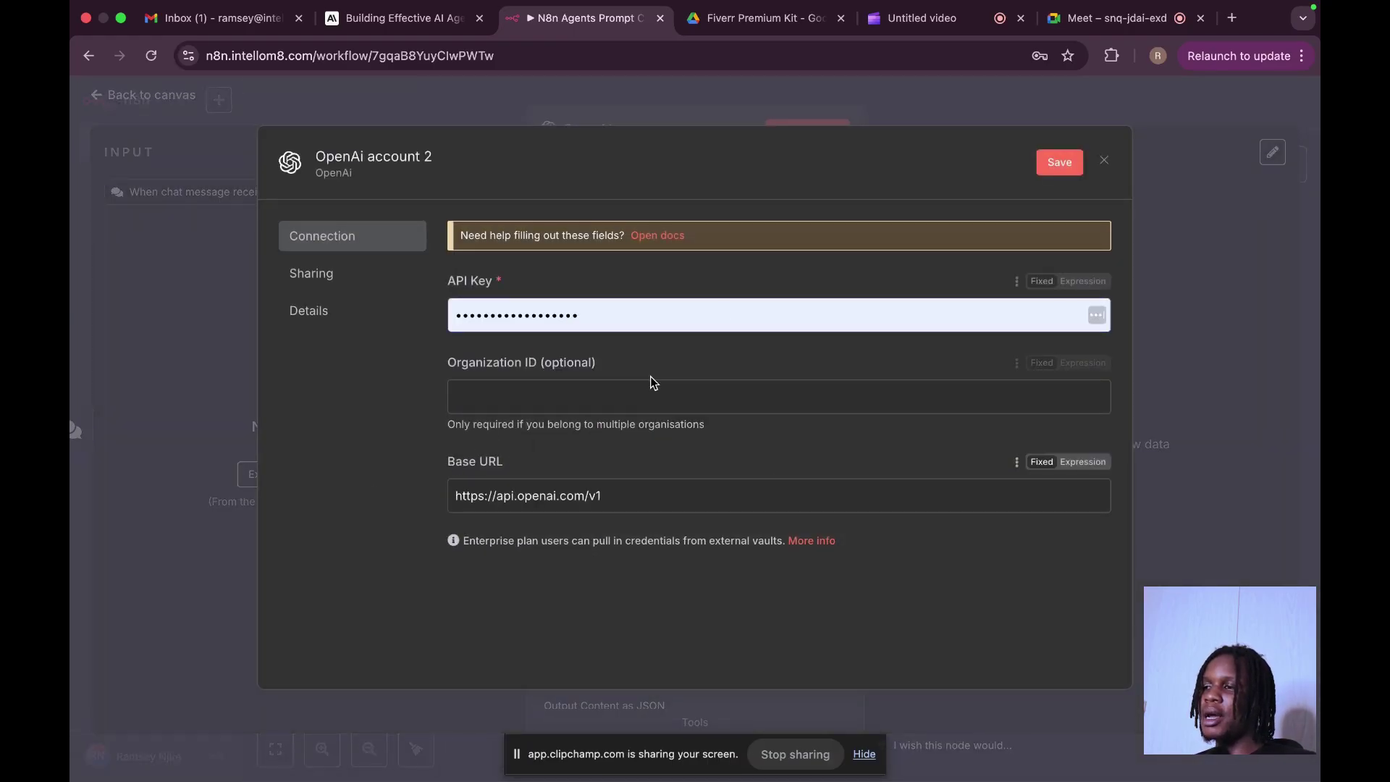
{"action": "left_click", "coordinate": [1104, 160]}
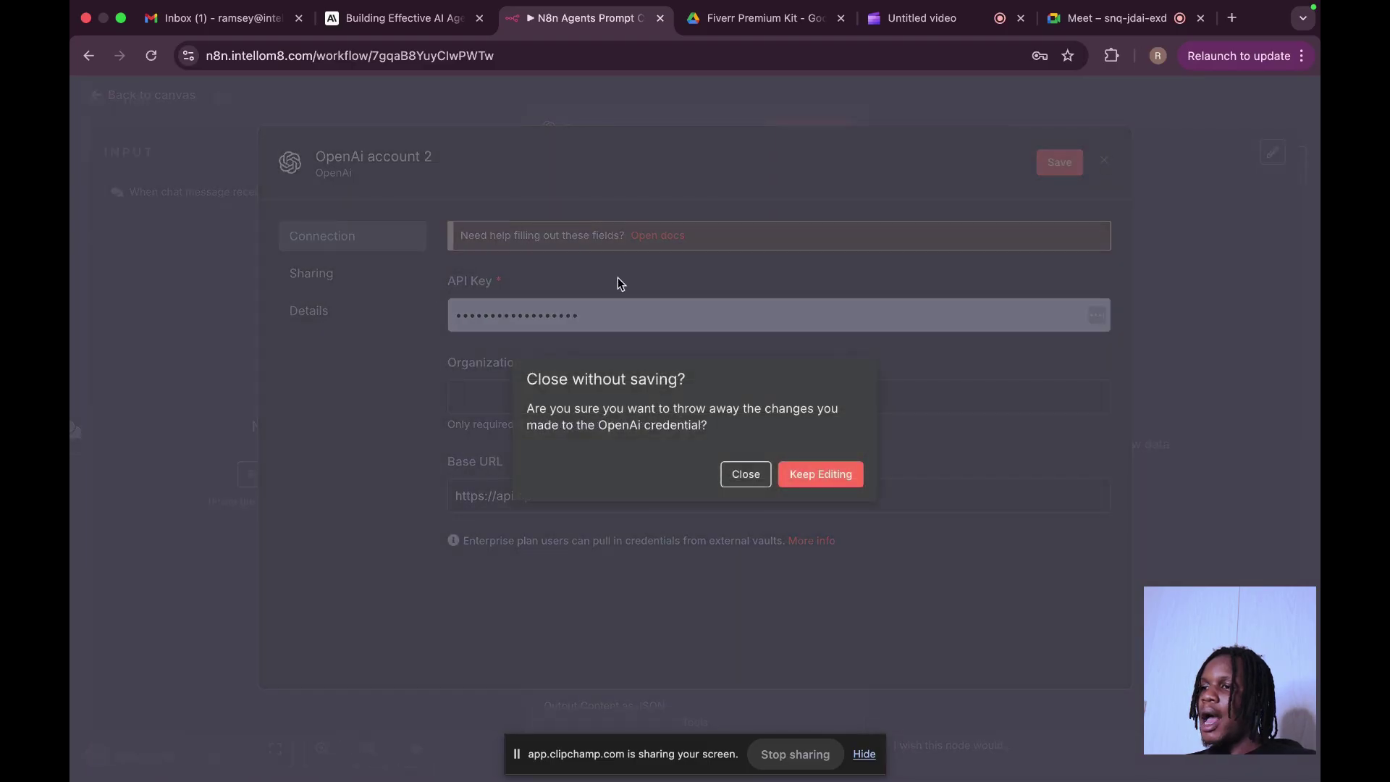
{"action": "left_click", "coordinate": [746, 475]}
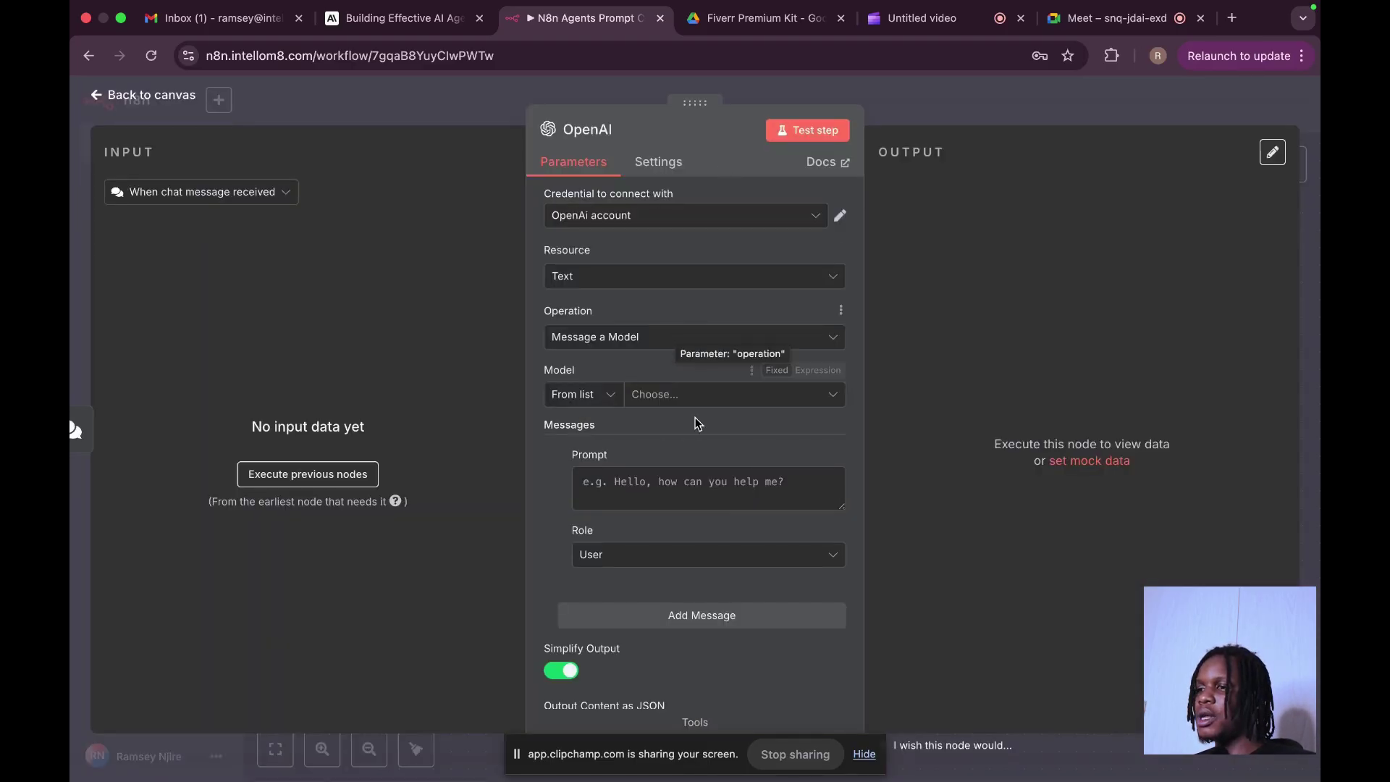
Set the OpenAI node's model to GPT-4O-2024-11-20 and go back to the canvas
{"action": "left_click", "coordinate": [654, 395]}
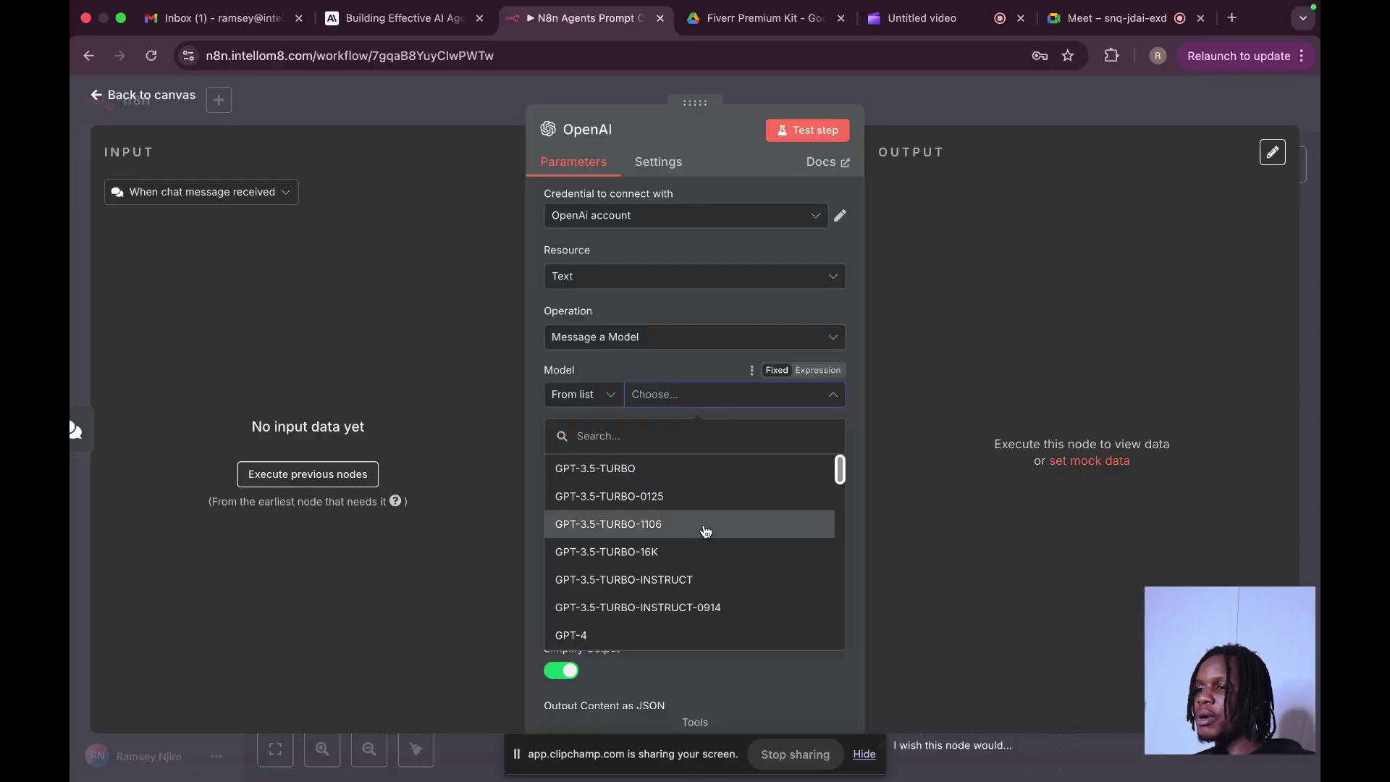
{"action": "scroll", "coordinate": [705, 531], "scroll_direction": "down", "scroll_amount": 5}
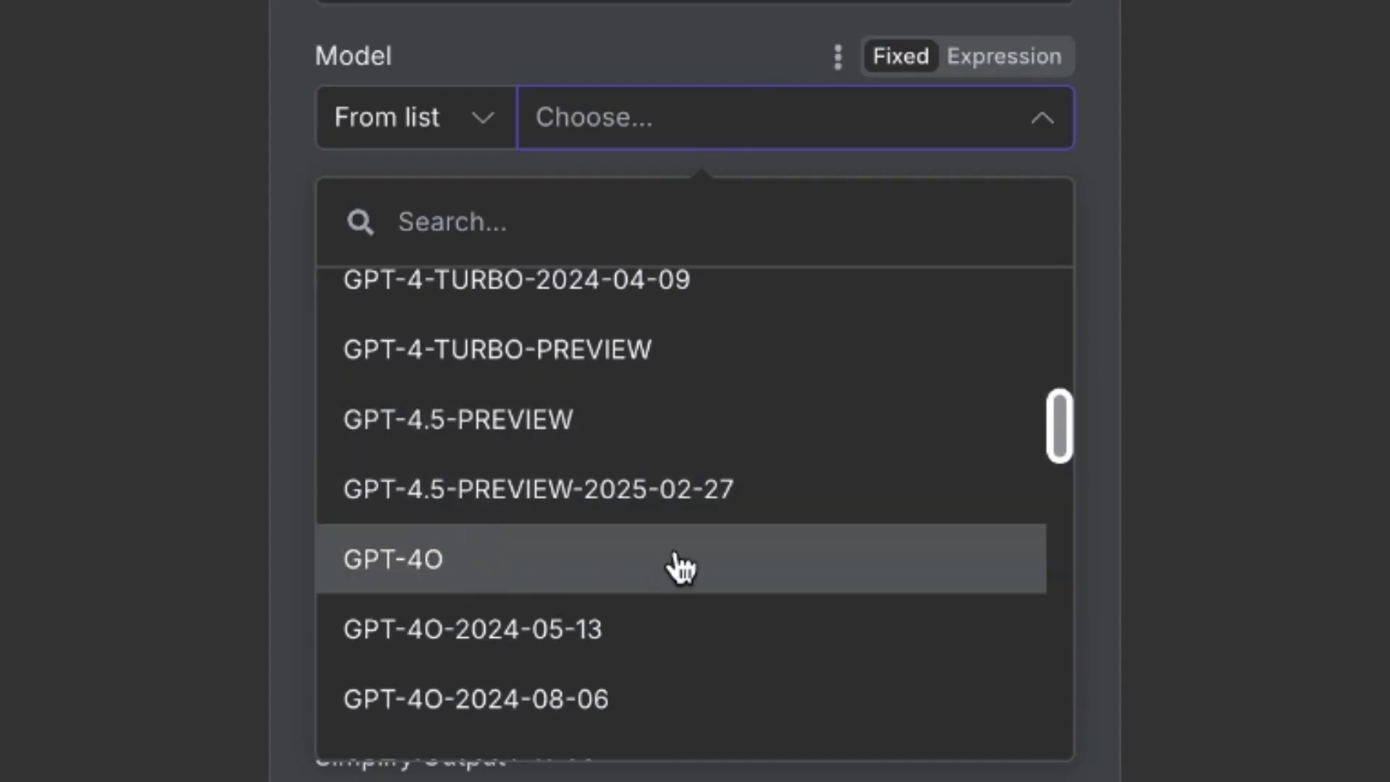
{"action": "scroll", "coordinate": [676, 564], "scroll_direction": "down", "scroll_amount": 3}
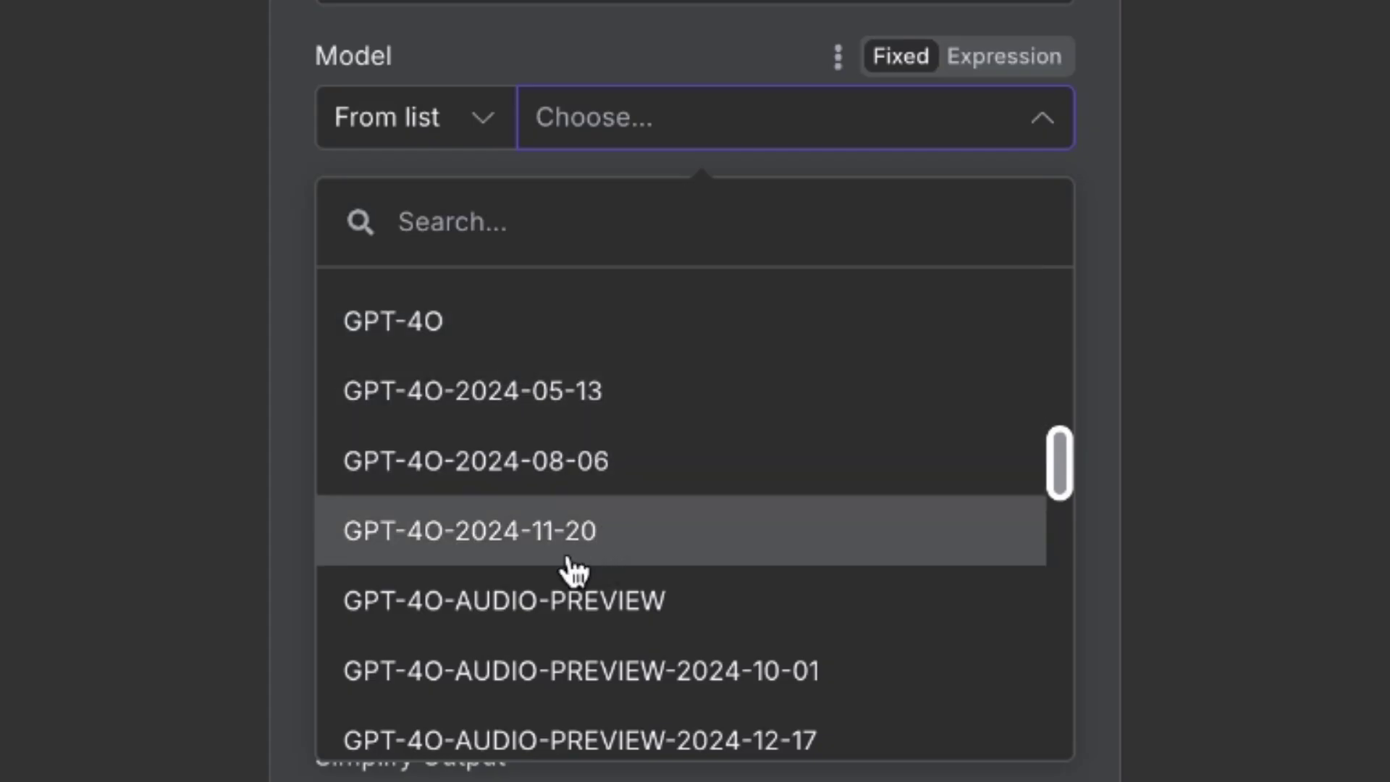
{"action": "scroll", "coordinate": [575, 571], "scroll_direction": "down", "scroll_amount": 10}
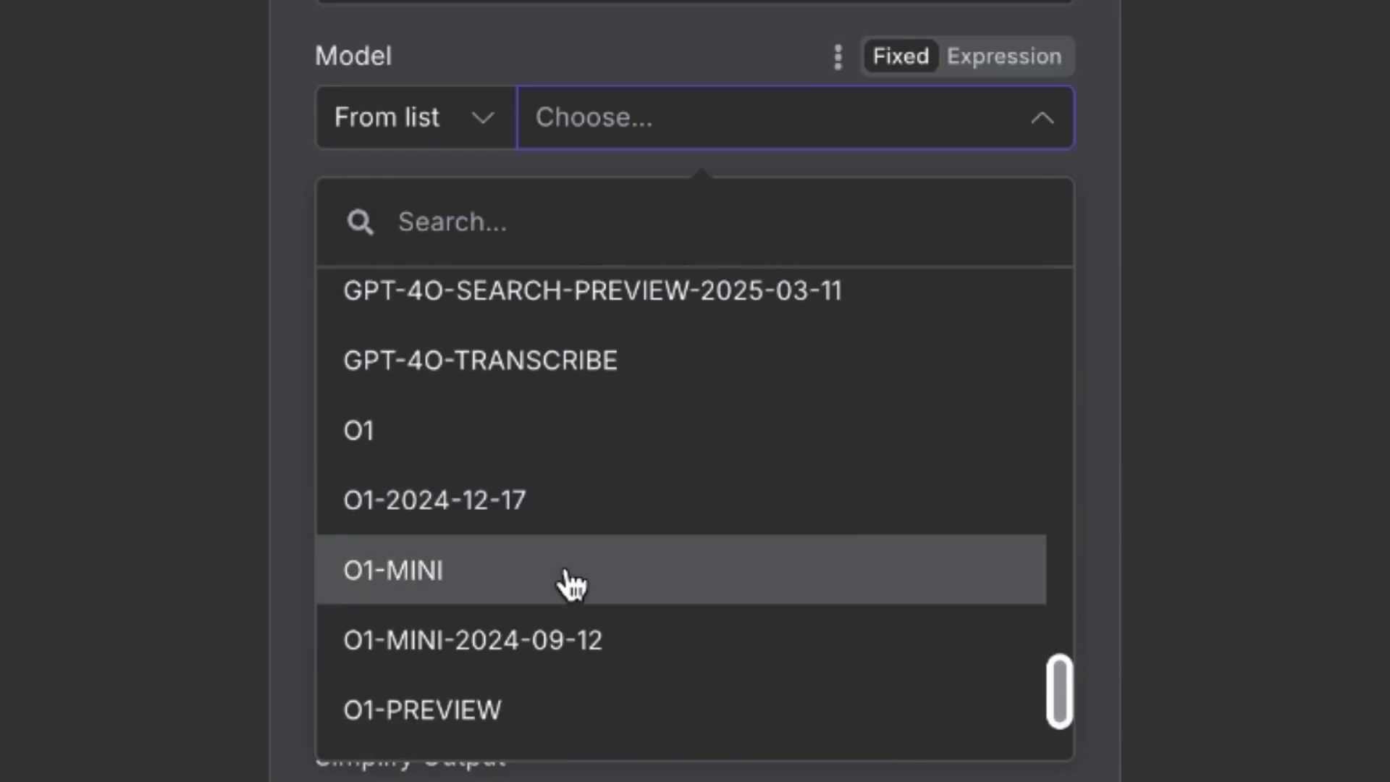
{"action": "scroll", "coordinate": [599, 649], "scroll_direction": "up", "scroll_amount": 12}
{"action": "scroll", "coordinate": [605, 649], "scroll_direction": "down", "scroll_amount": 3}
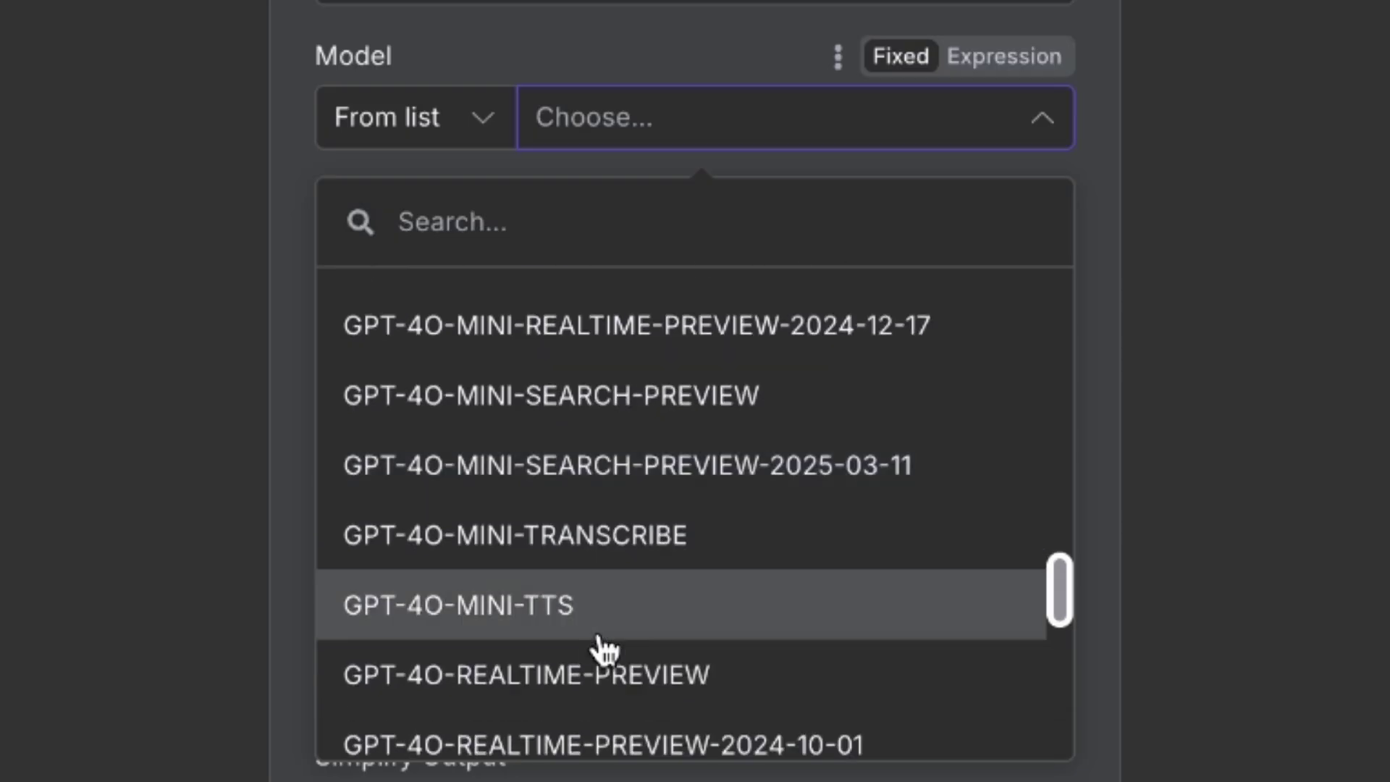
{"action": "scroll", "coordinate": [601, 641], "scroll_direction": "up", "scroll_amount": 6}
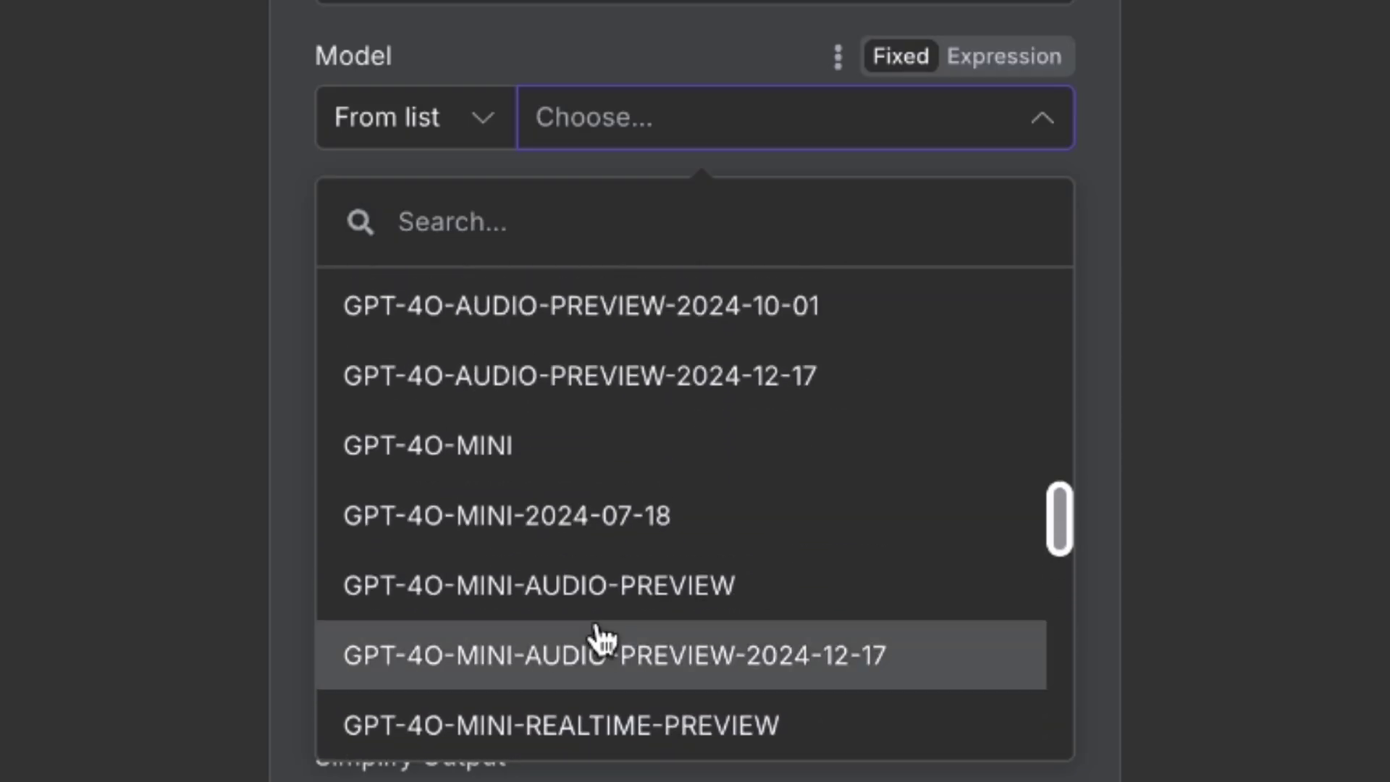
{"action": "scroll", "coordinate": [598, 639], "scroll_direction": "up", "scroll_amount": 4}
{"action": "left_click", "coordinate": [543, 481]}
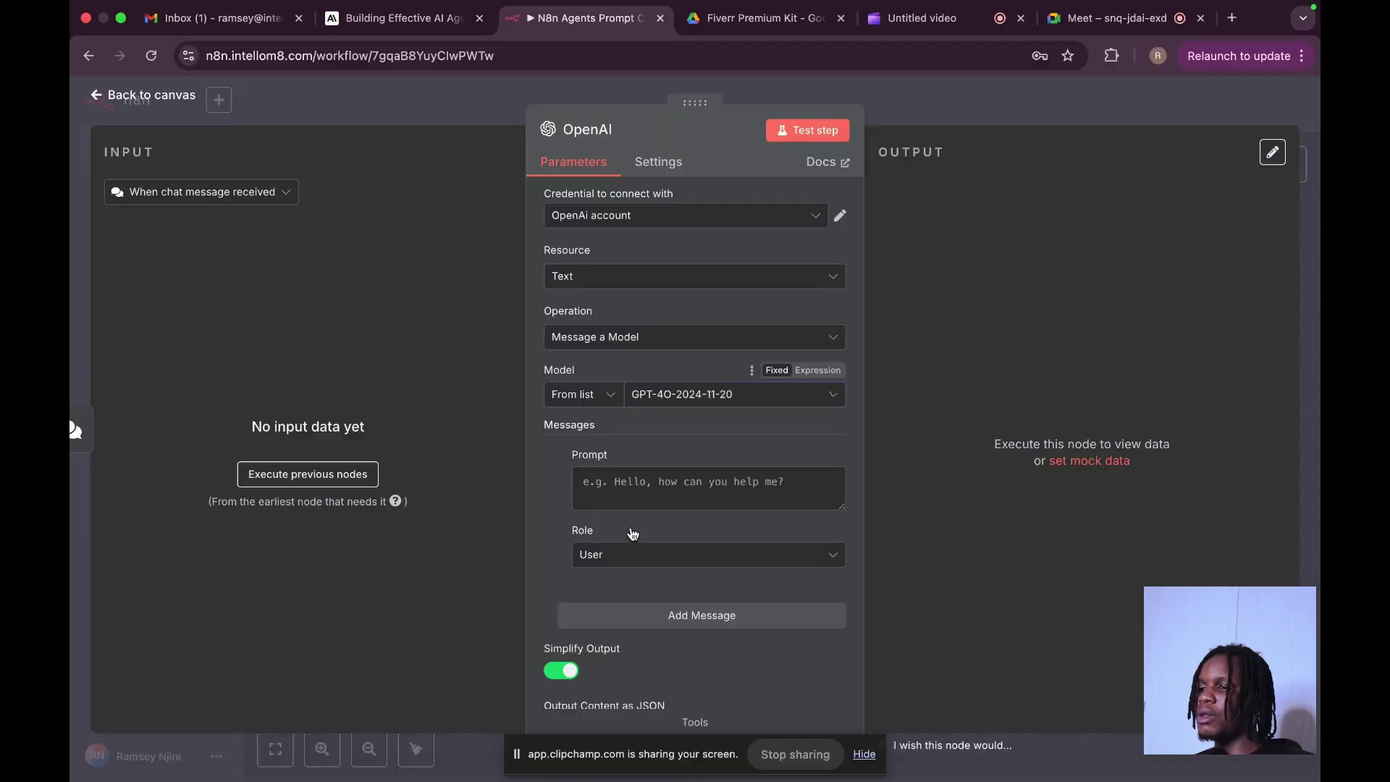
{"action": "scroll", "coordinate": [632, 533], "scroll_direction": "down", "scroll_amount": 2}
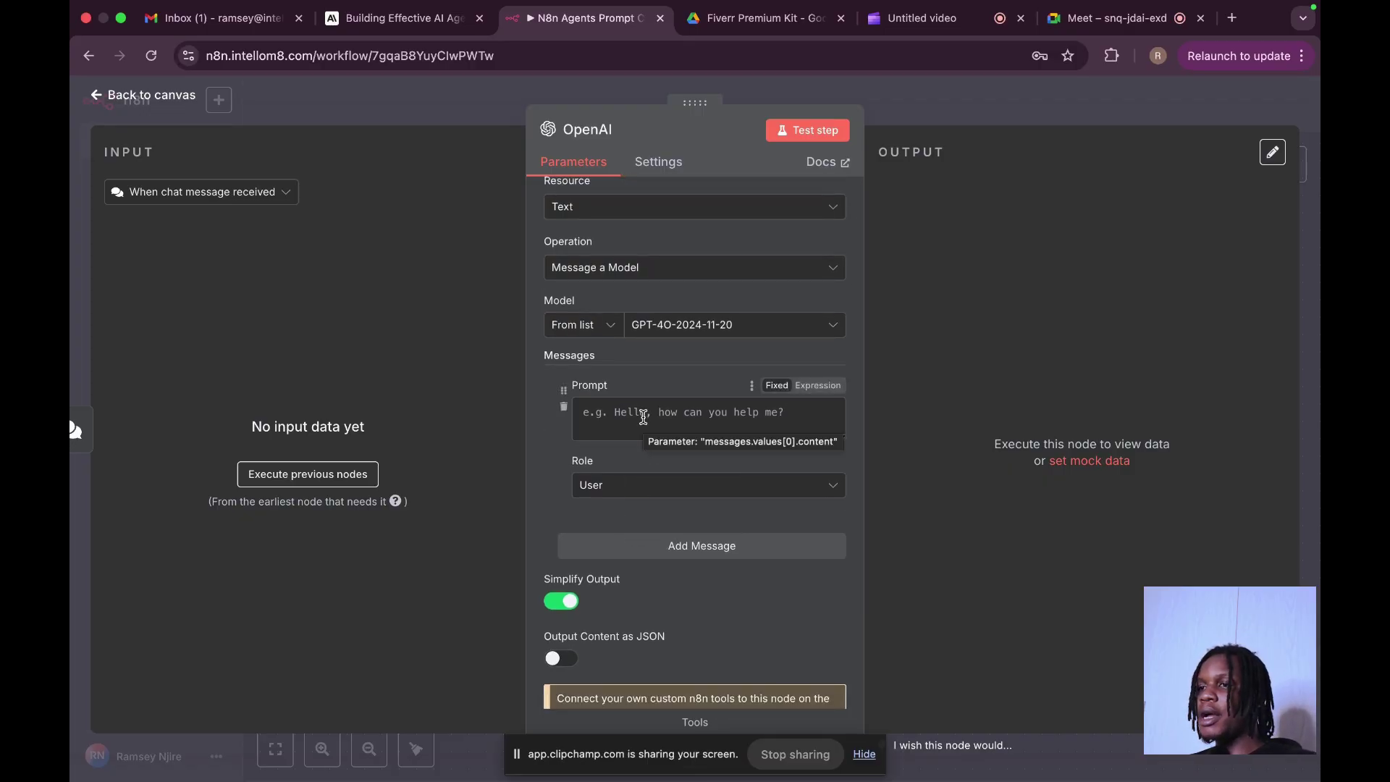
{"action": "left_click", "coordinate": [314, 113]}
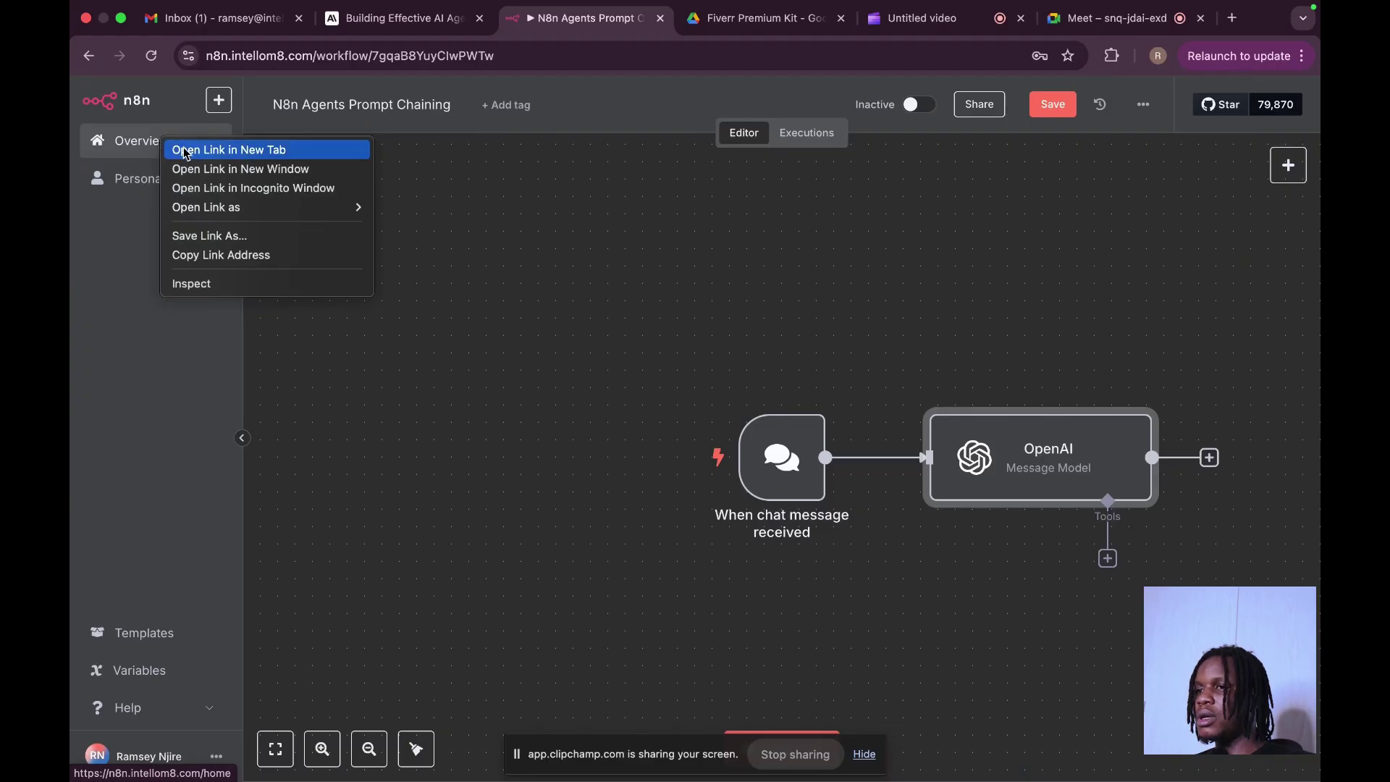
Open the n8n overview in a separate browser tab and open the existing Prompt Chaining Workflow there
{"action": "left_click", "coordinate": [239, 147]}
{"action": "left_click", "coordinate": [628, 24]}
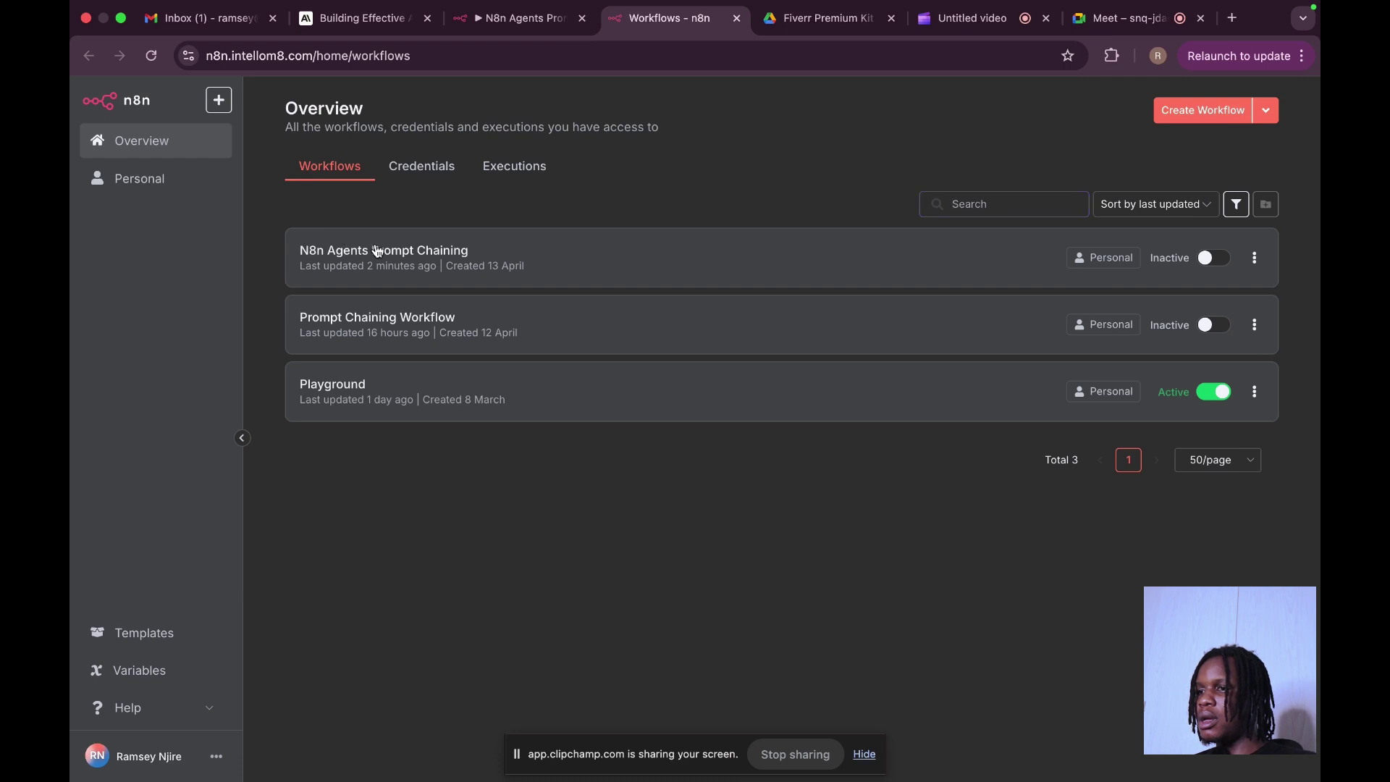
{"action": "left_click_drag", "start_coordinate": [378, 255], "coordinate": [394, 324]}
{"action": "left_click", "coordinate": [395, 326]}
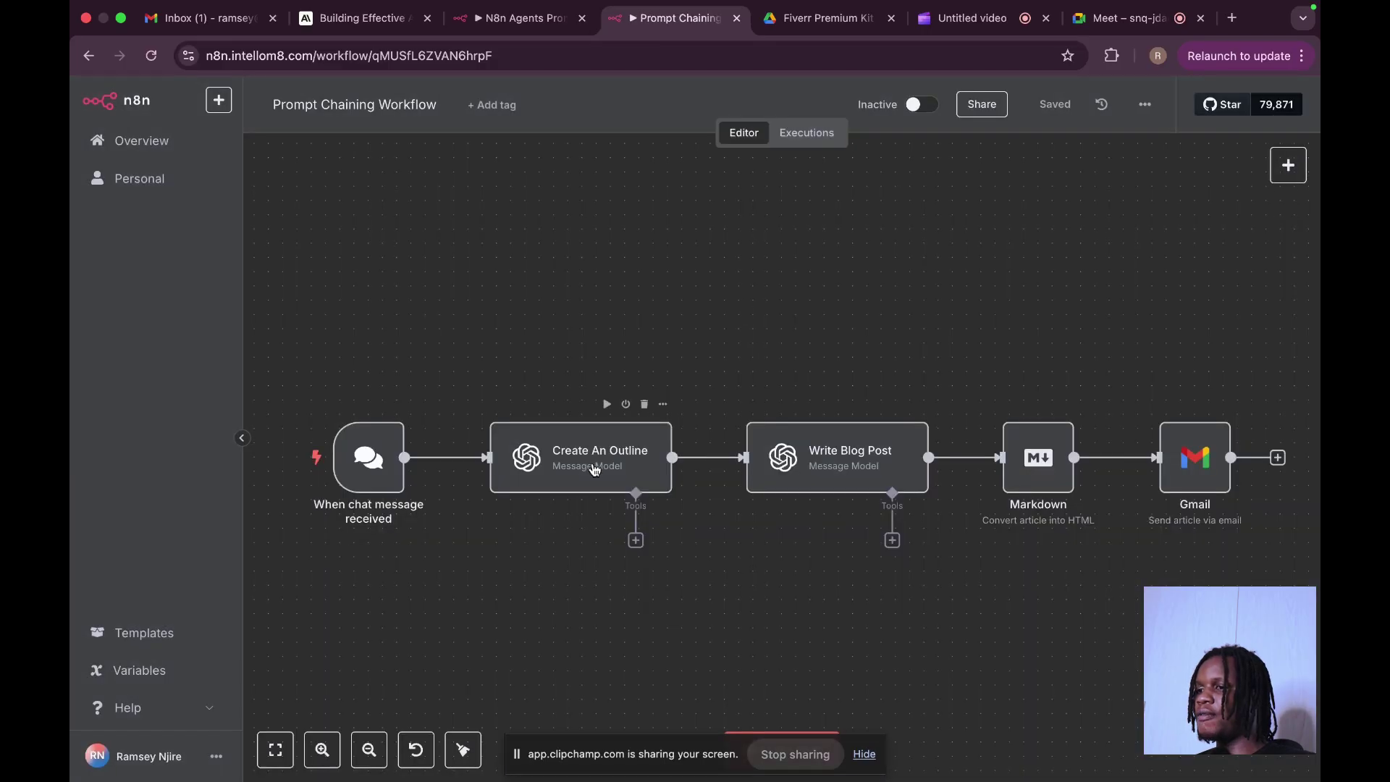
Copy the text "Generate a detailed outline for a blog post about:" from the Create An Outline node's prompt
{"action": "left_click", "coordinate": [593, 469]}
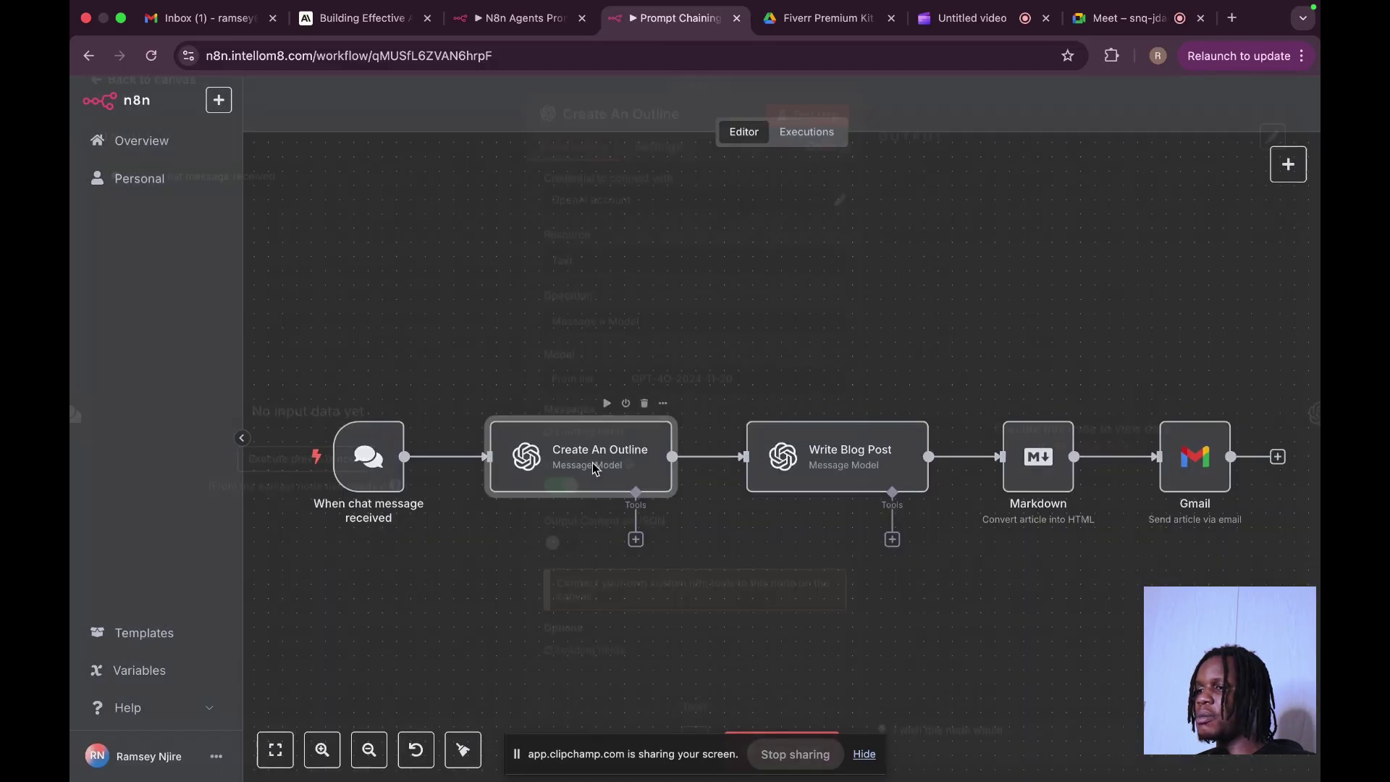
{"action": "double_click", "coordinate": [594, 469]}
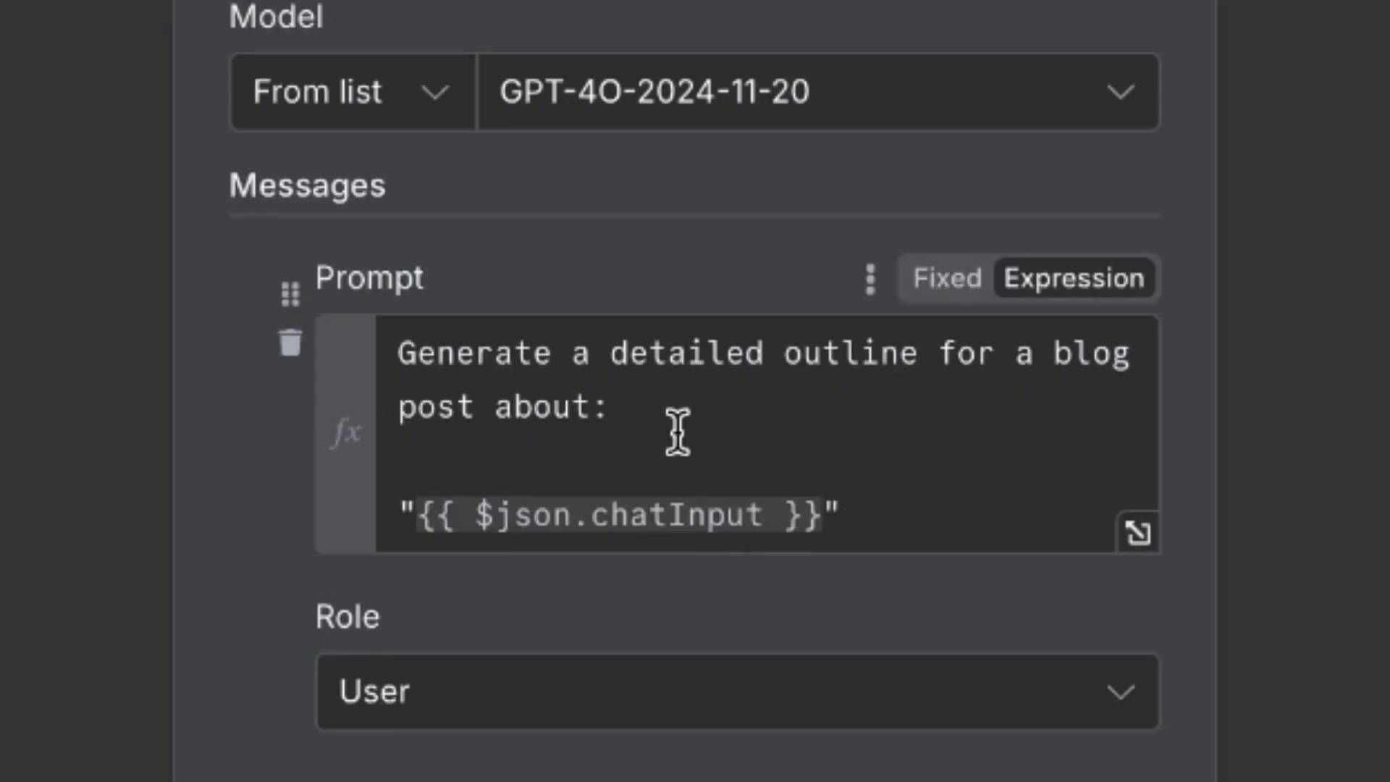
{"action": "left_click_drag", "start_coordinate": [688, 499], "coordinate": [563, 483]}
{"action": "key", "text": "super+c"}
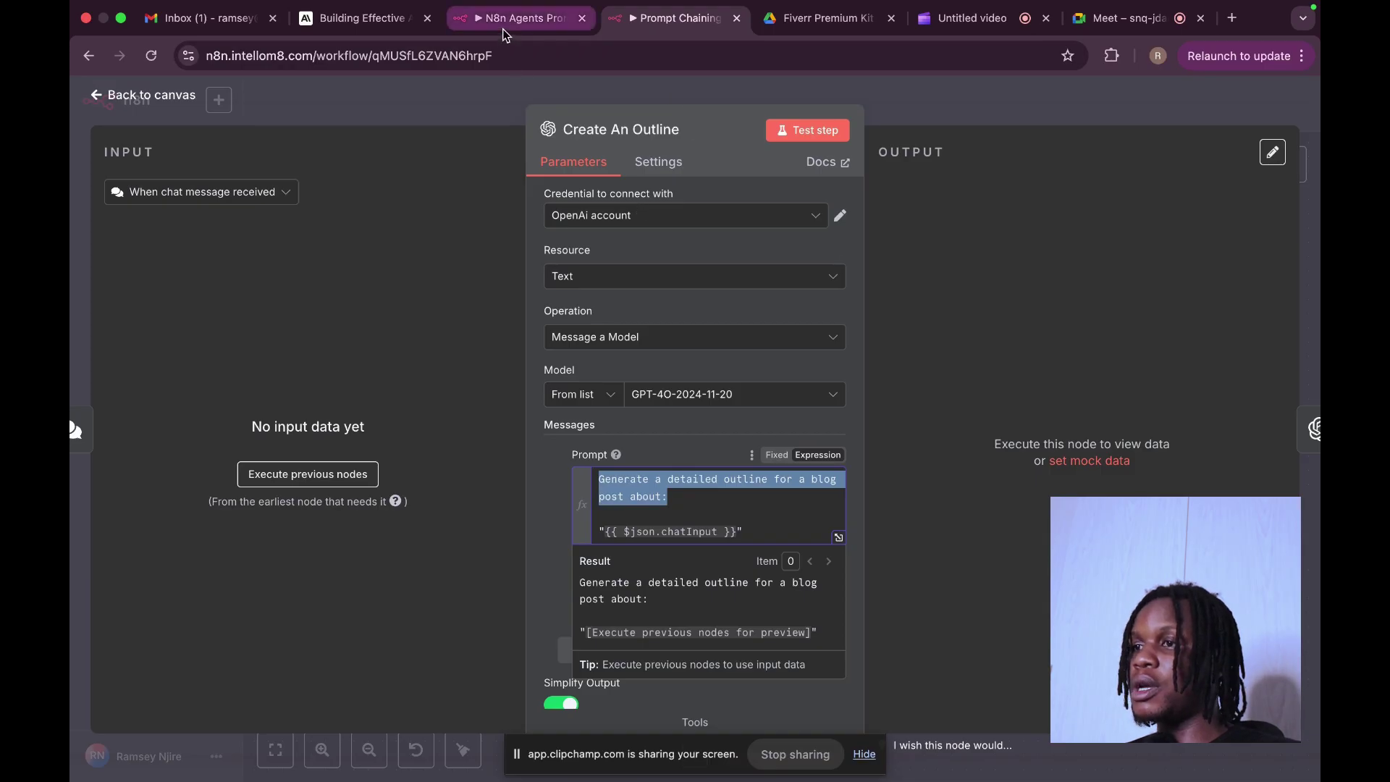
Paste the outline instruction into the OpenAI node's prompt in the N8n Agents Prompt Chaining workflow and add a line break after it
{"action": "left_click", "coordinate": [525, 18]}
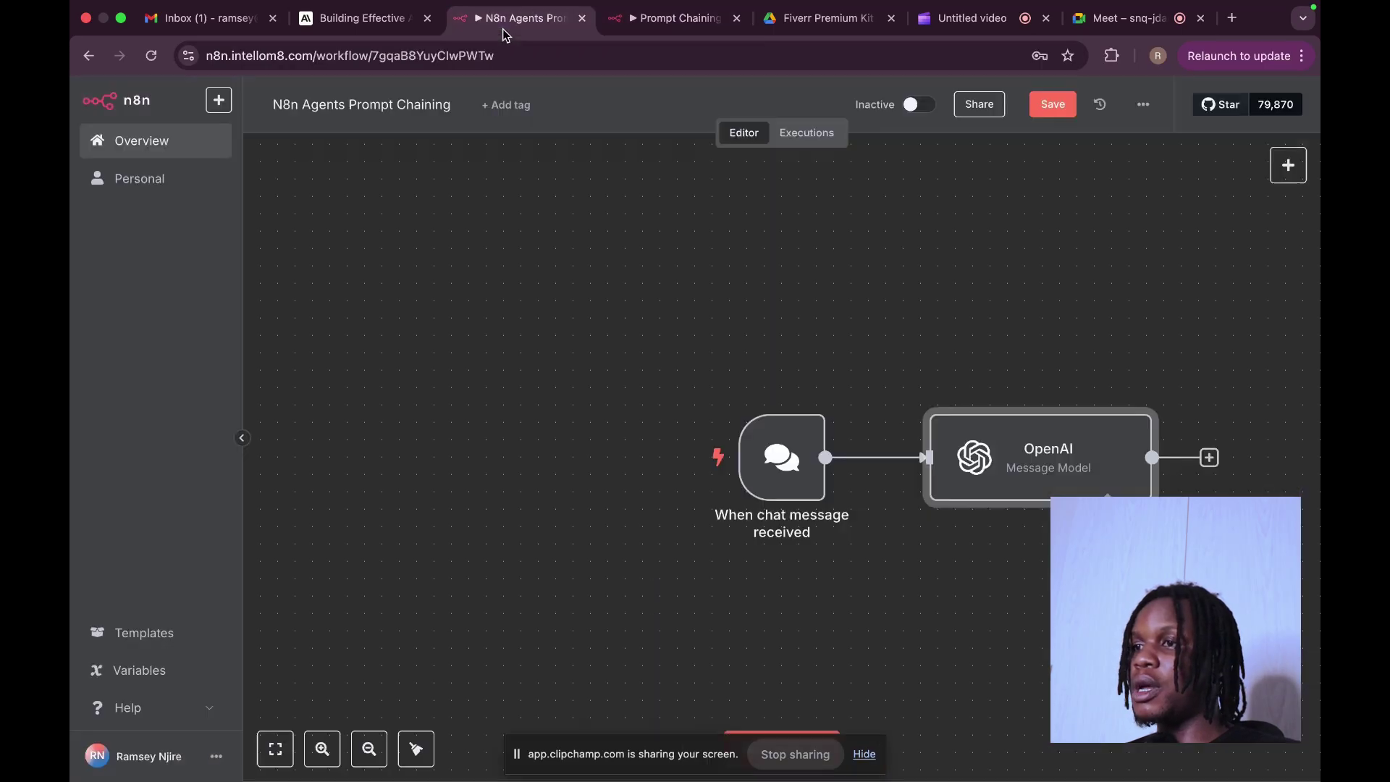
{"action": "double_click", "coordinate": [1028, 455]}
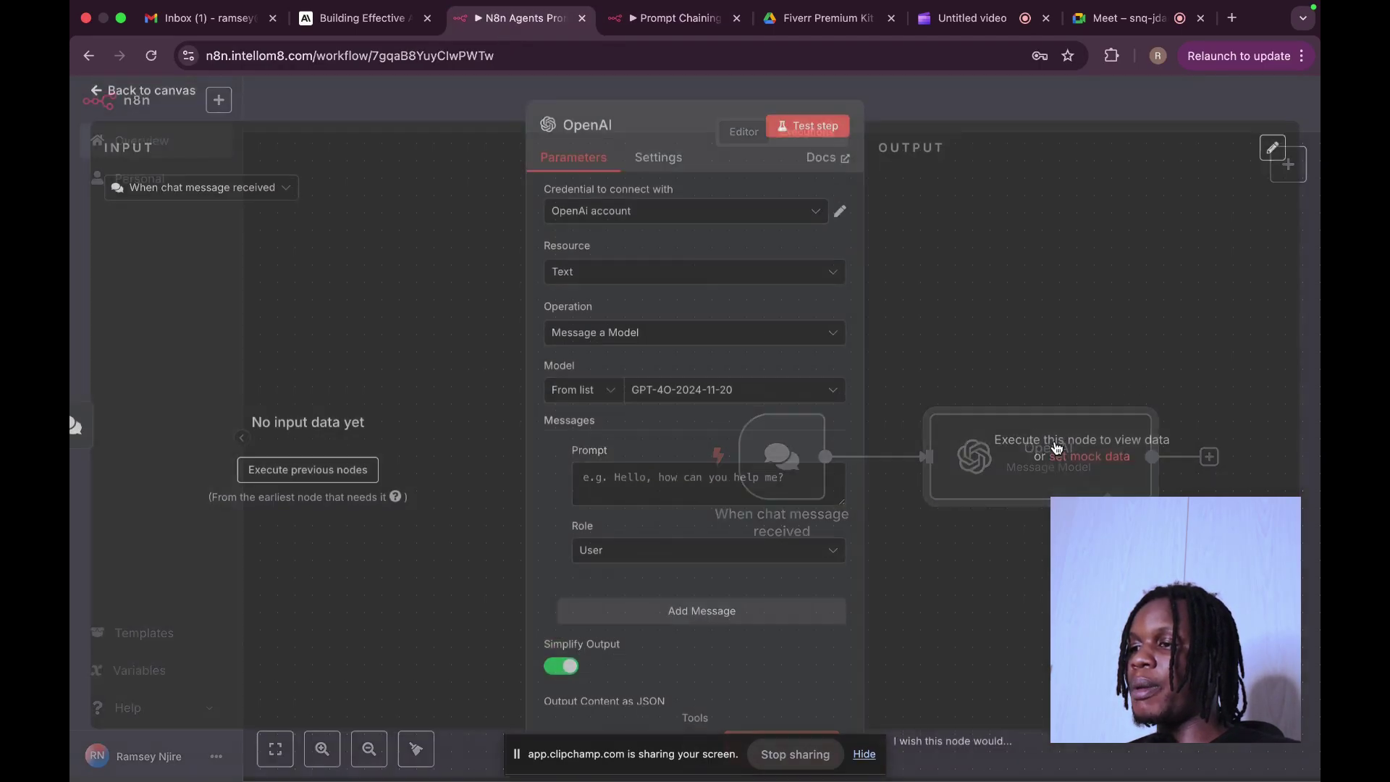
{"action": "key", "text": "super+v"}
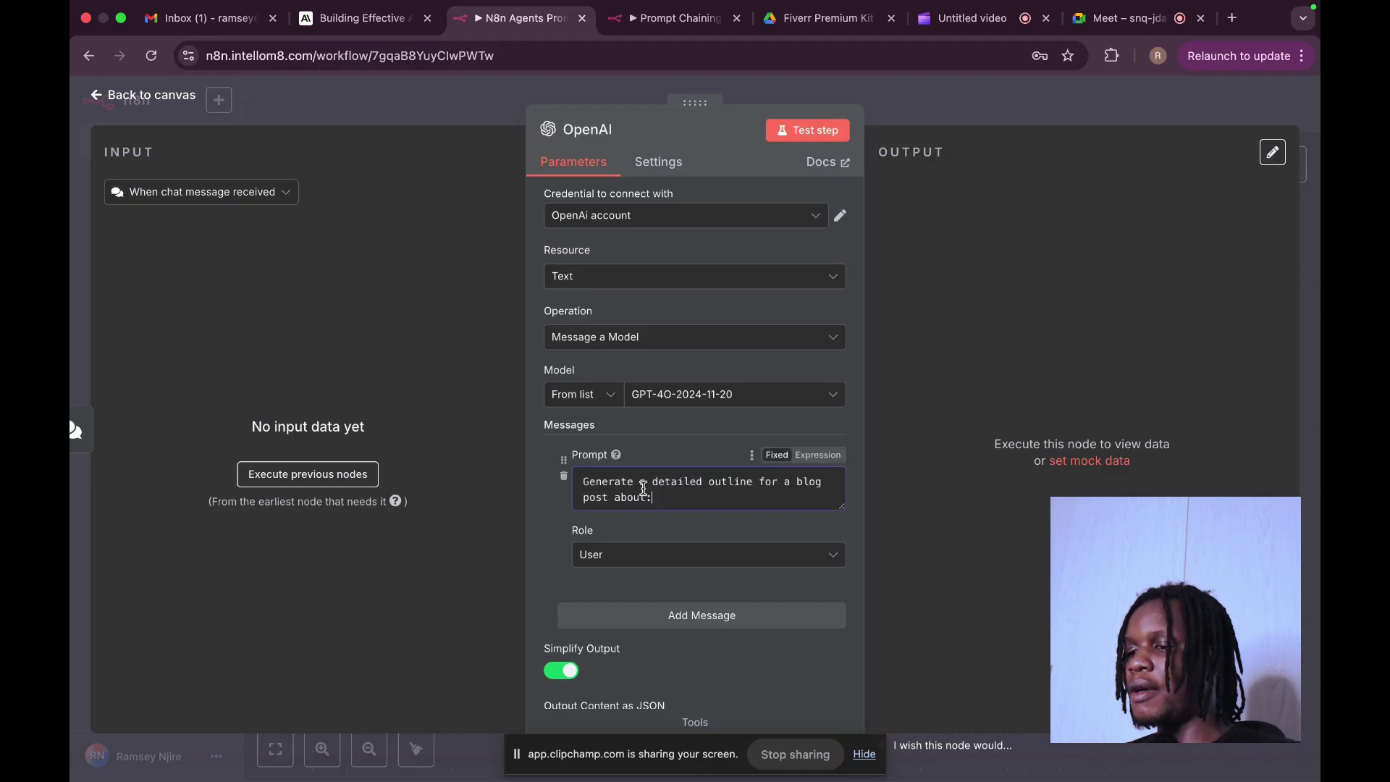
{"action": "key", "text": "Return"}
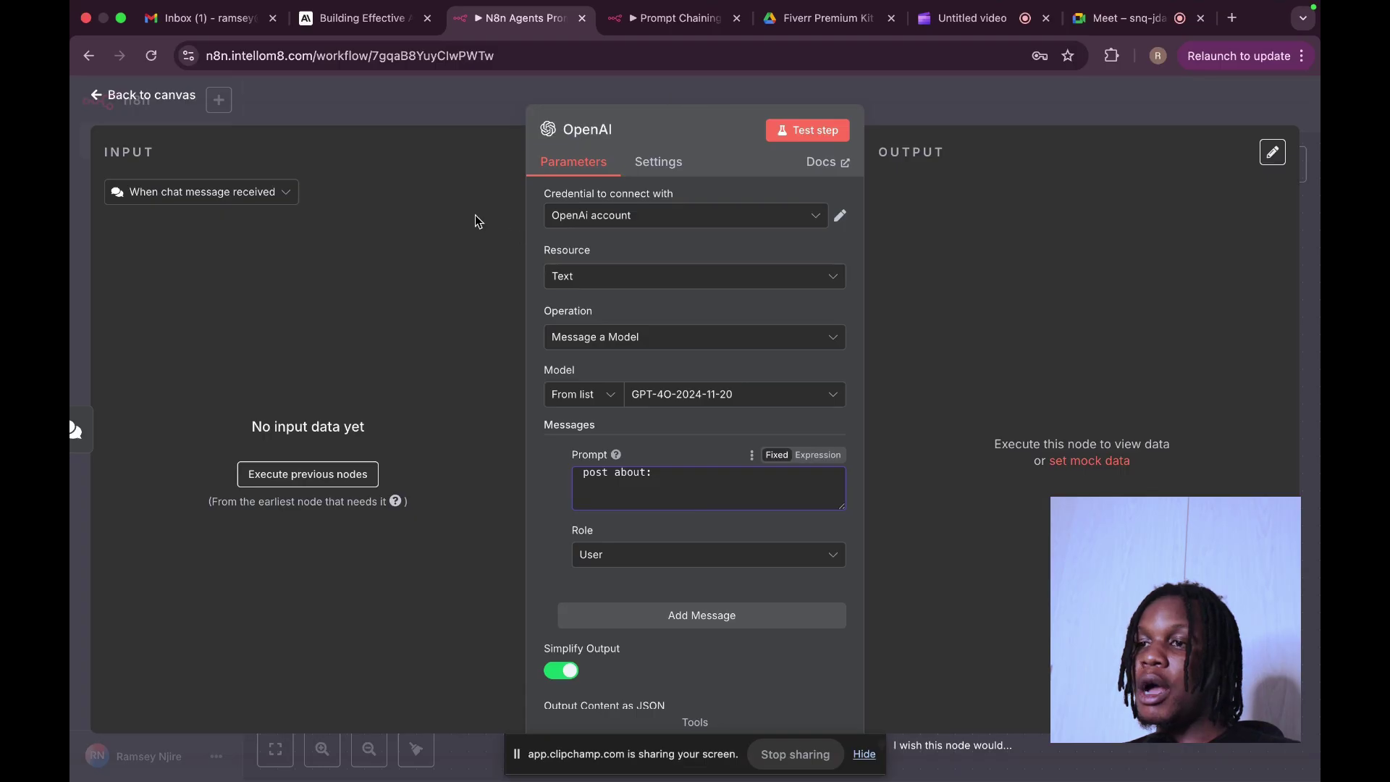
Return to the canvas, send "Remote Work Trends" as a test message to the chat trigger, and close the chat and logs
{"action": "left_click", "coordinate": [461, 102]}
{"action": "double_click", "coordinate": [784, 461]}
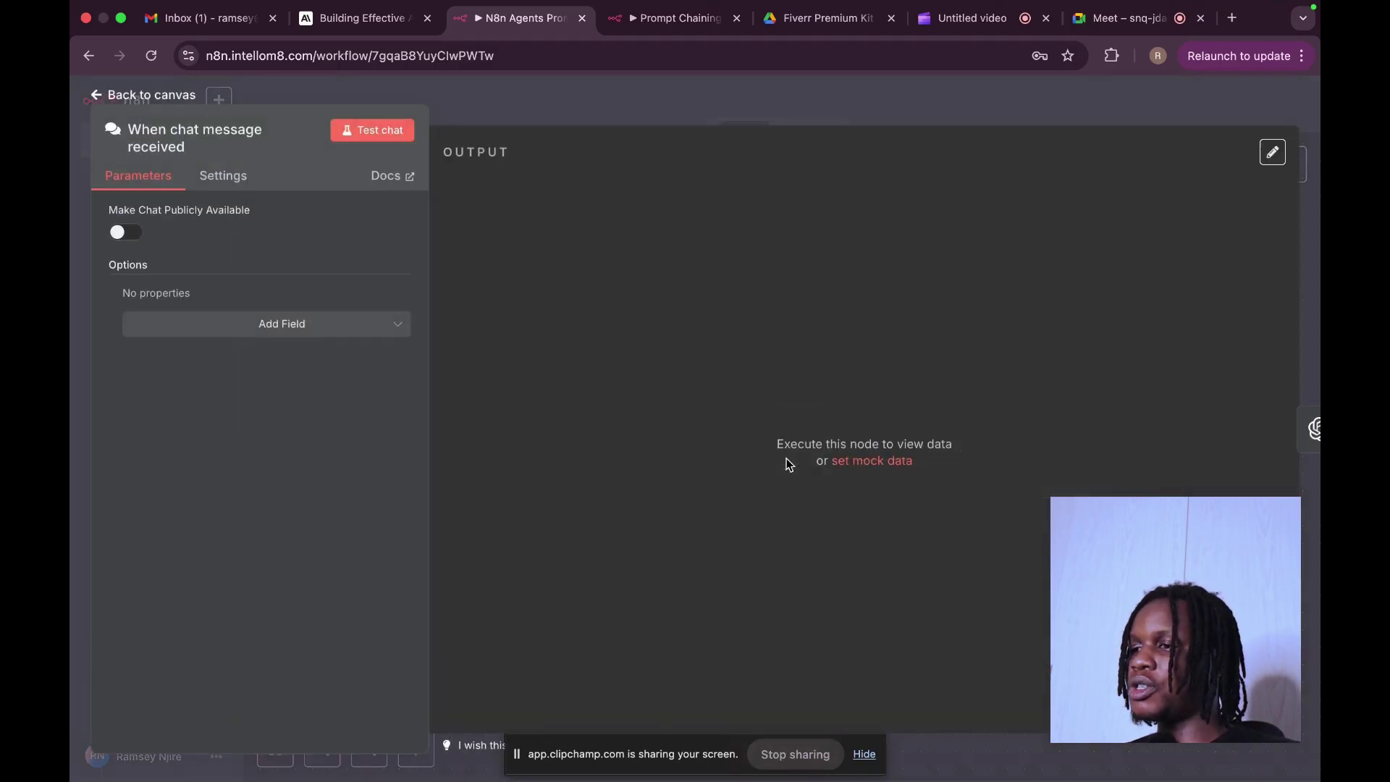
{"action": "left_click", "coordinate": [524, 67]}
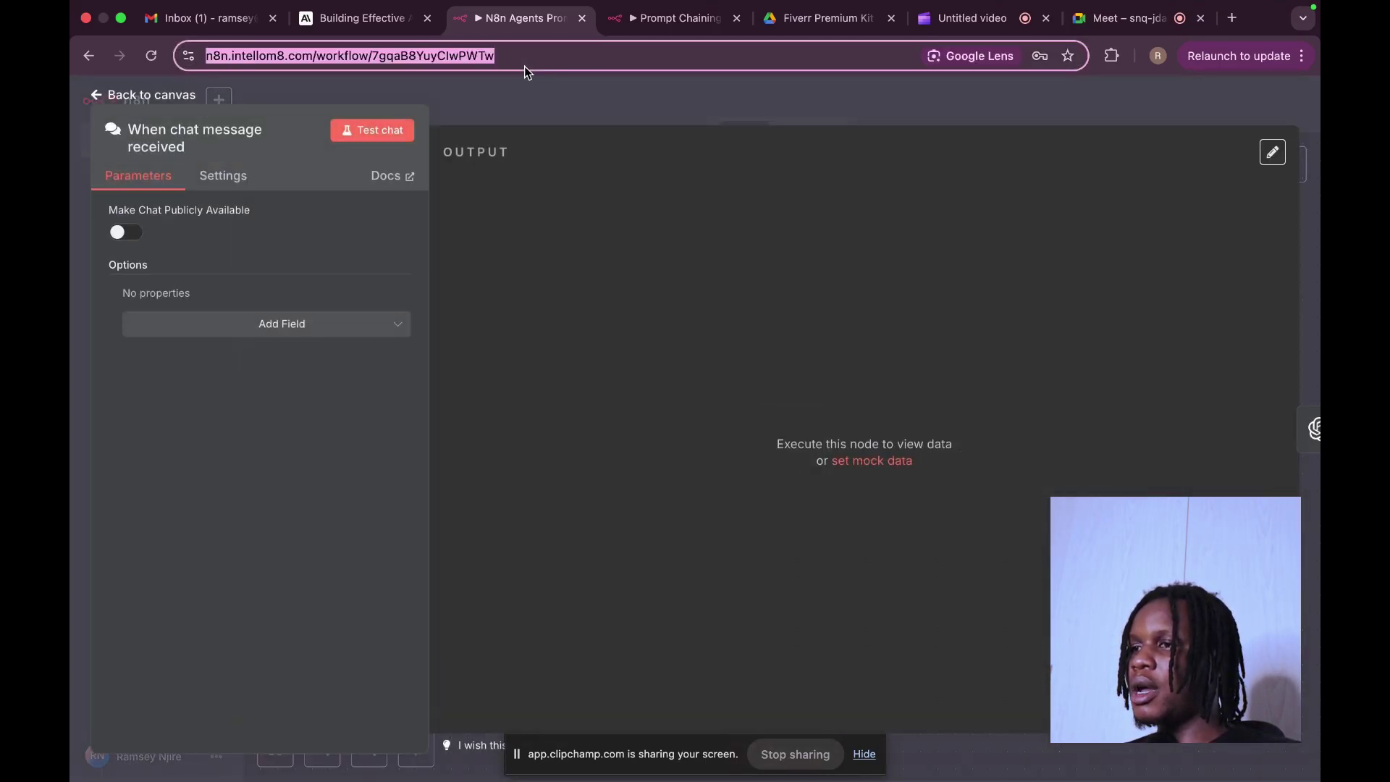
{"action": "left_click", "coordinate": [540, 90]}
{"action": "left_click", "coordinate": [655, 452]}
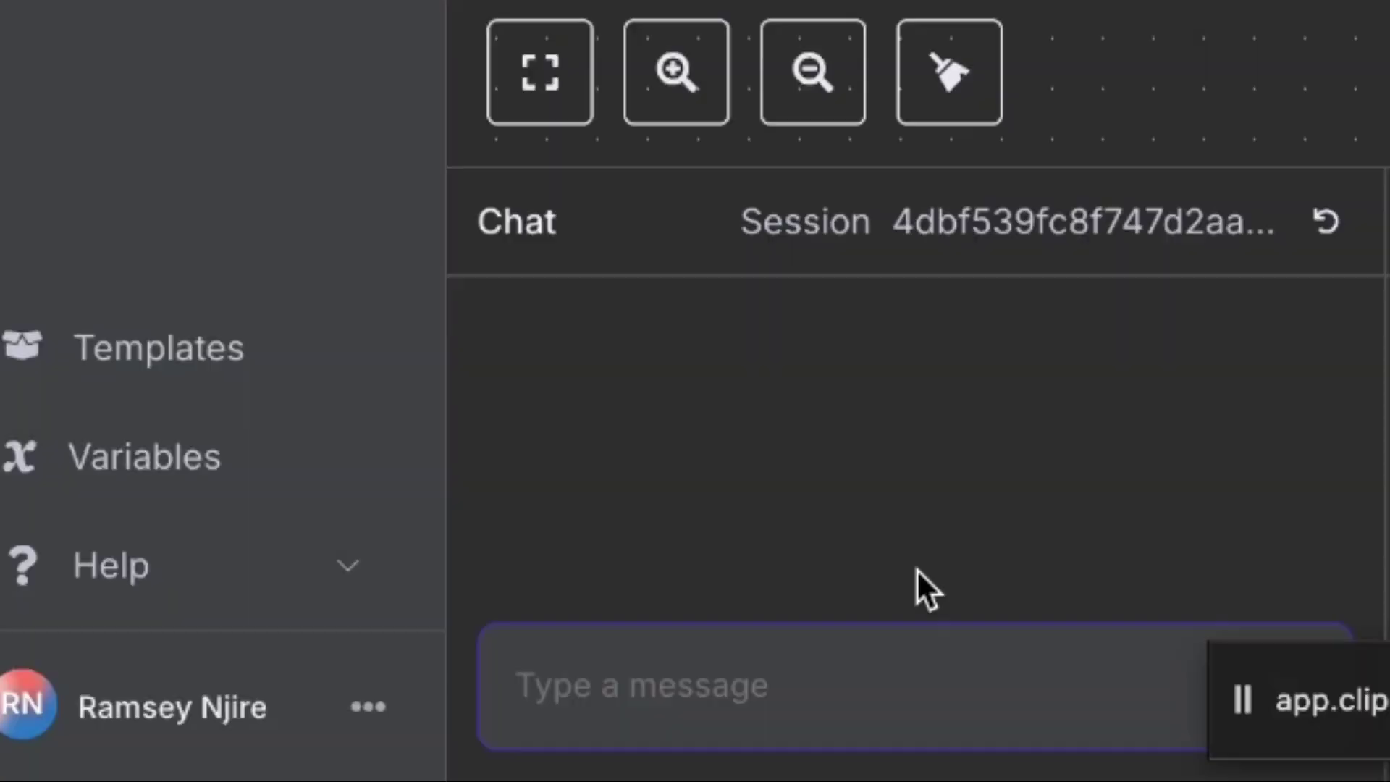
{"action": "type", "text": "Remote Work T"}
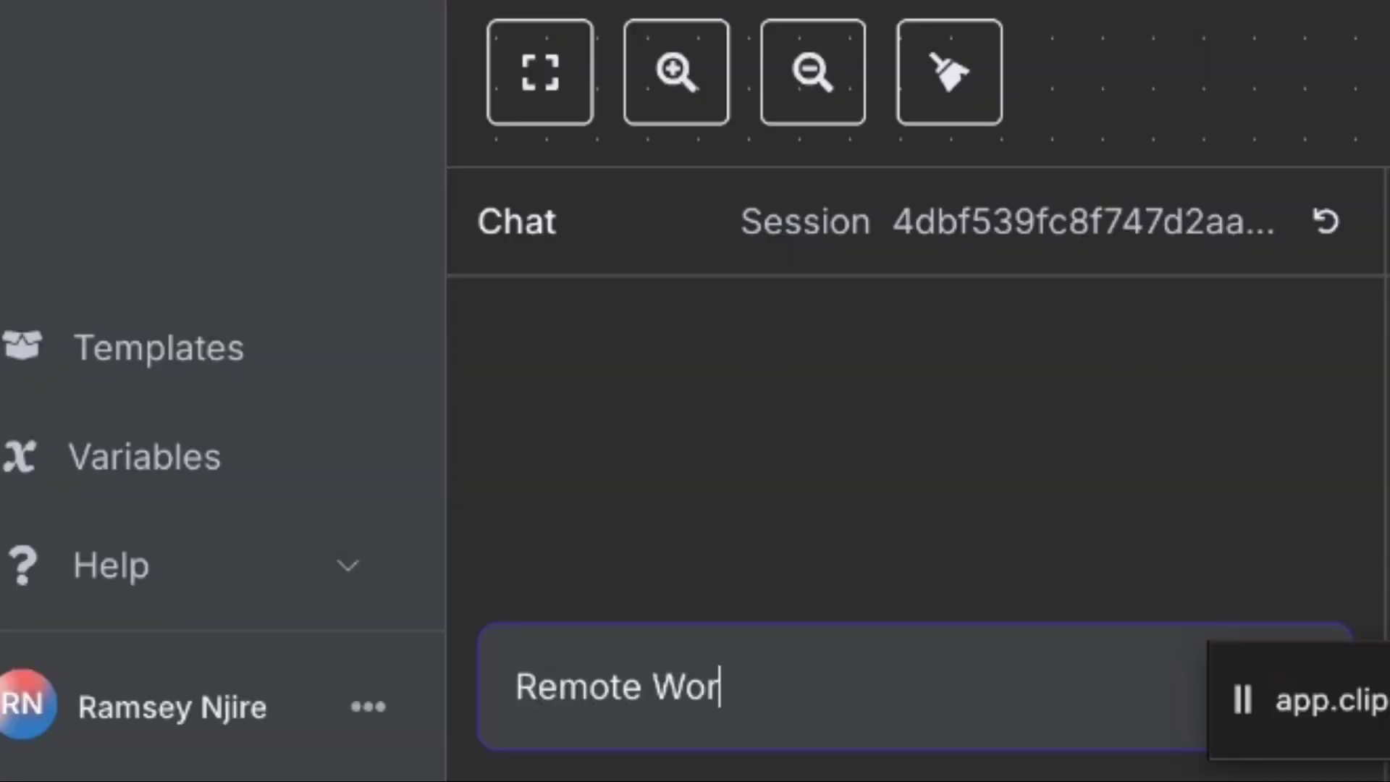
{"action": "type", "text": "rends"}
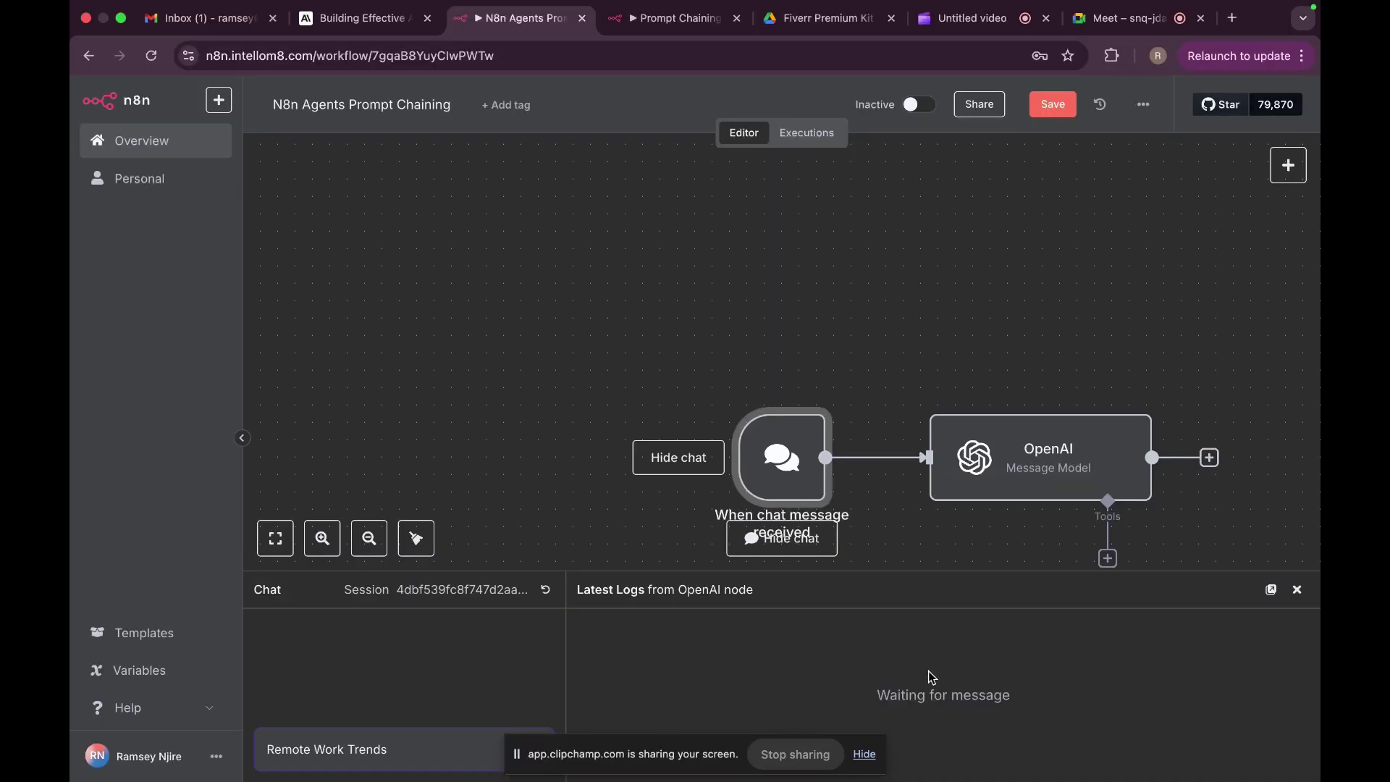
{"action": "key", "text": "Return"}
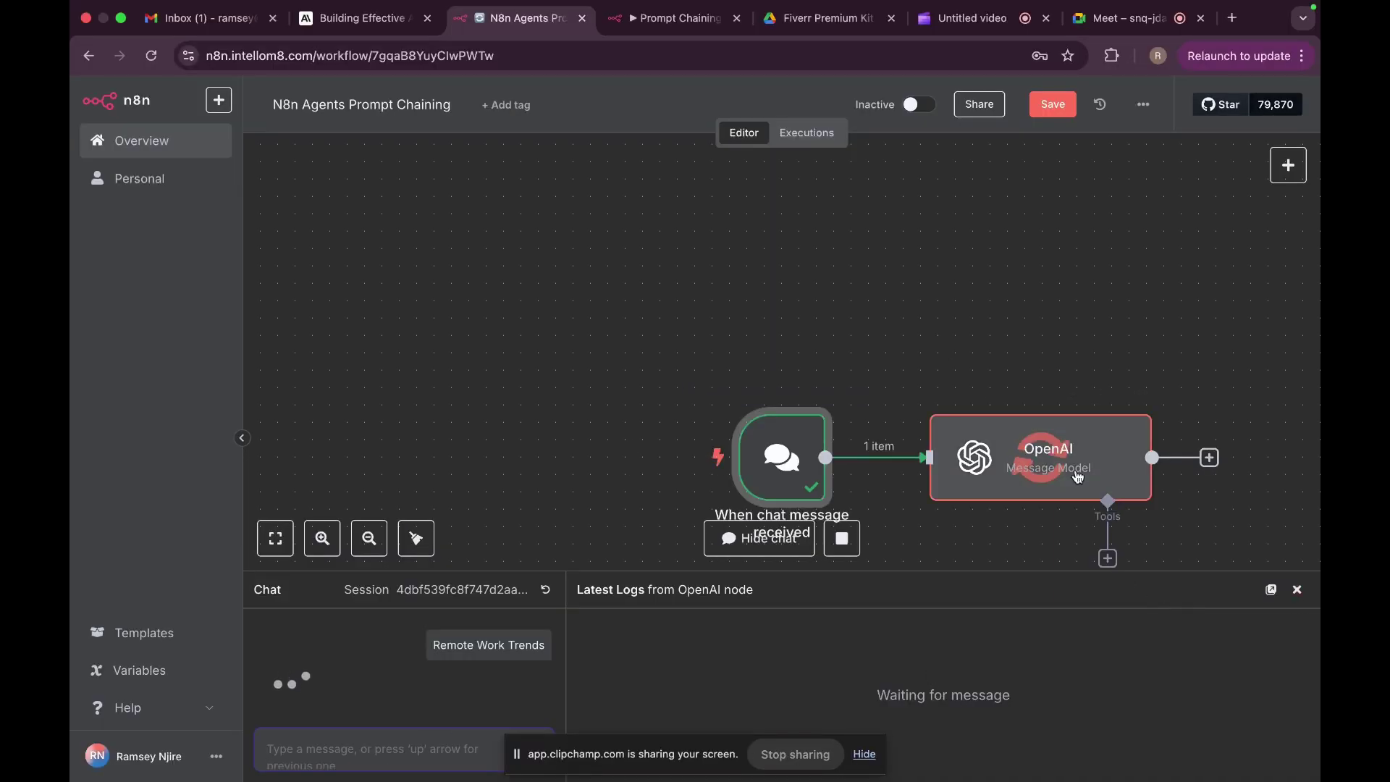
{"action": "left_click", "coordinate": [1297, 589]}
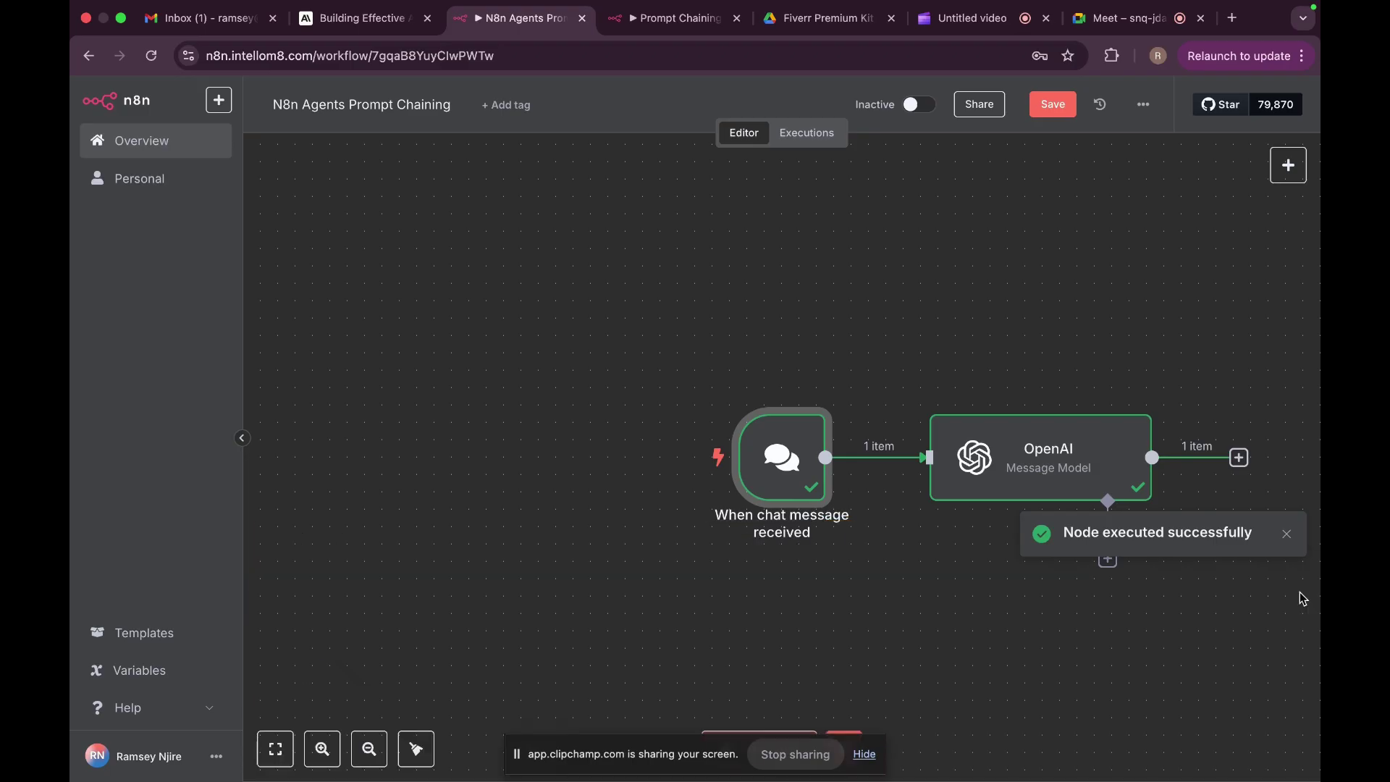
Open the OpenAI node and examine the message content in its output
{"action": "double_click", "coordinate": [1077, 450]}
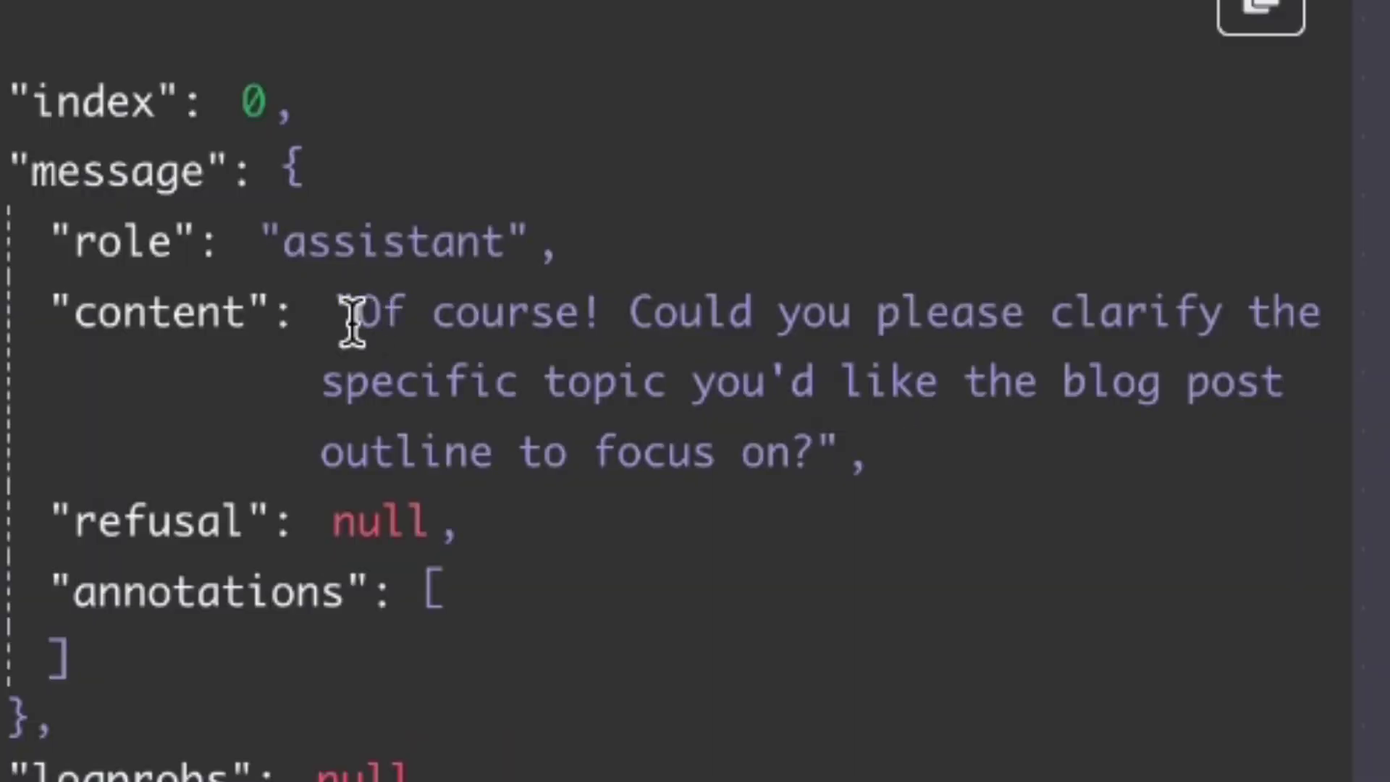
{"action": "left_click_drag", "start_coordinate": [1002, 317], "coordinate": [1033, 319]}
{"action": "left_click_drag", "start_coordinate": [456, 317], "coordinate": [889, 450]}
{"action": "left_click", "coordinate": [859, 388]}
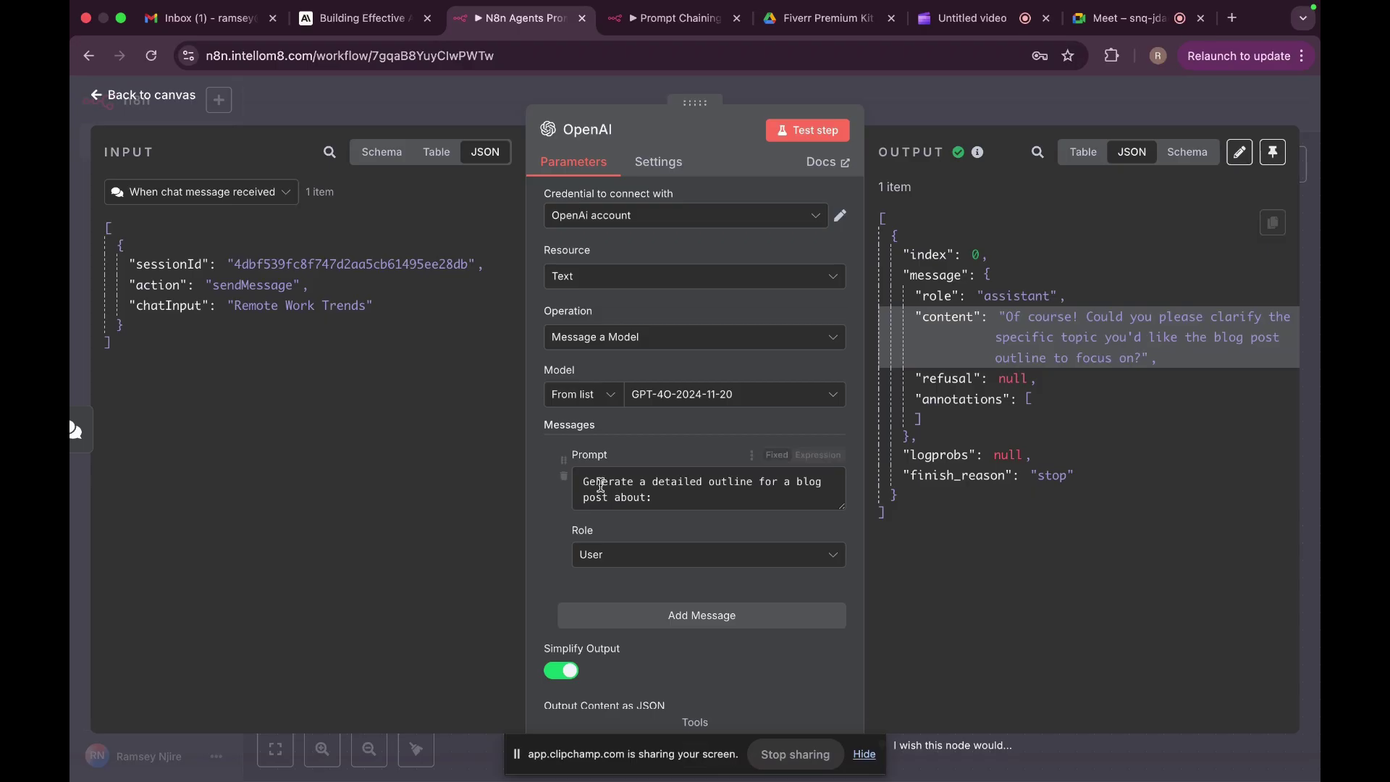
Insert the chatInput field from the chat trigger below the outline instruction in the OpenAI prompt and check the resolved result
{"action": "left_click", "coordinate": [674, 491]}
{"action": "key", "text": "Return"}
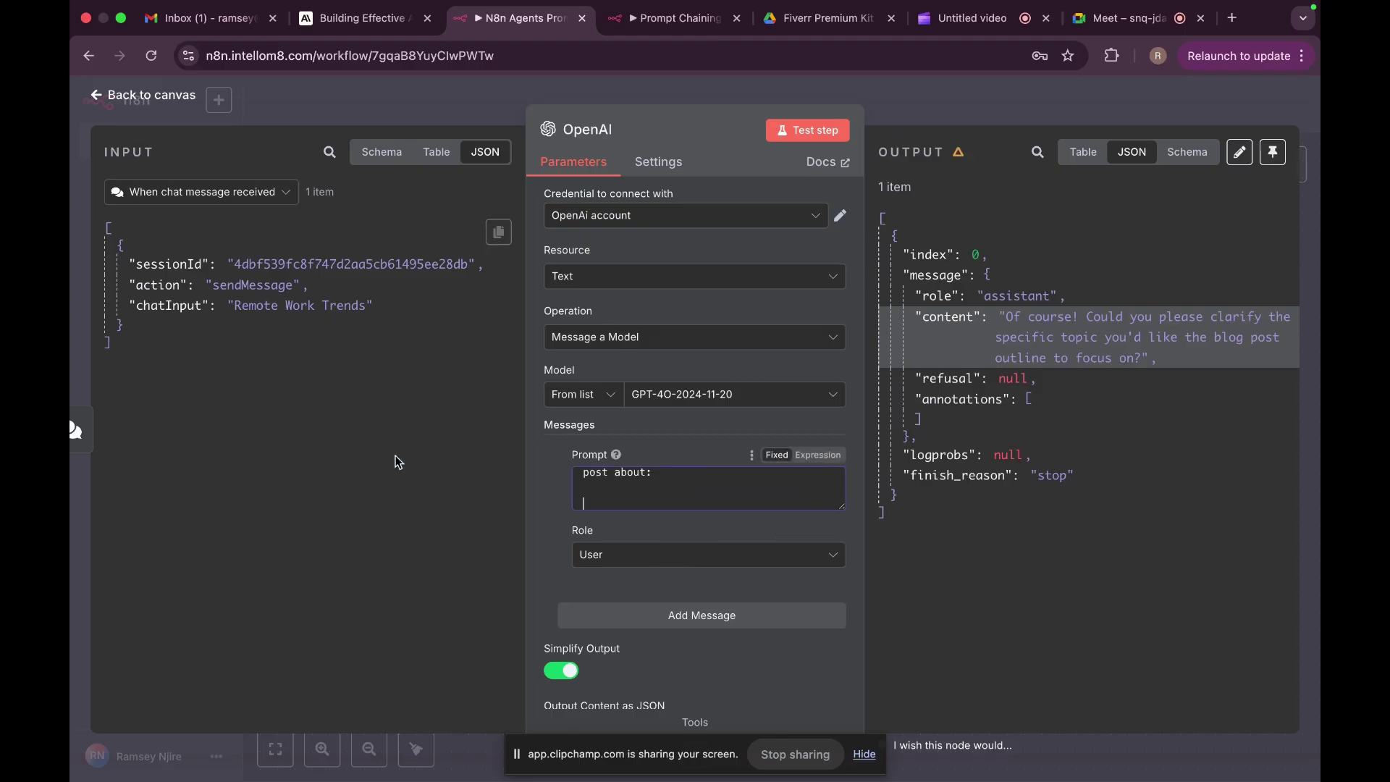
{"action": "left_click_drag", "start_coordinate": [183, 301], "coordinate": [614, 476]}
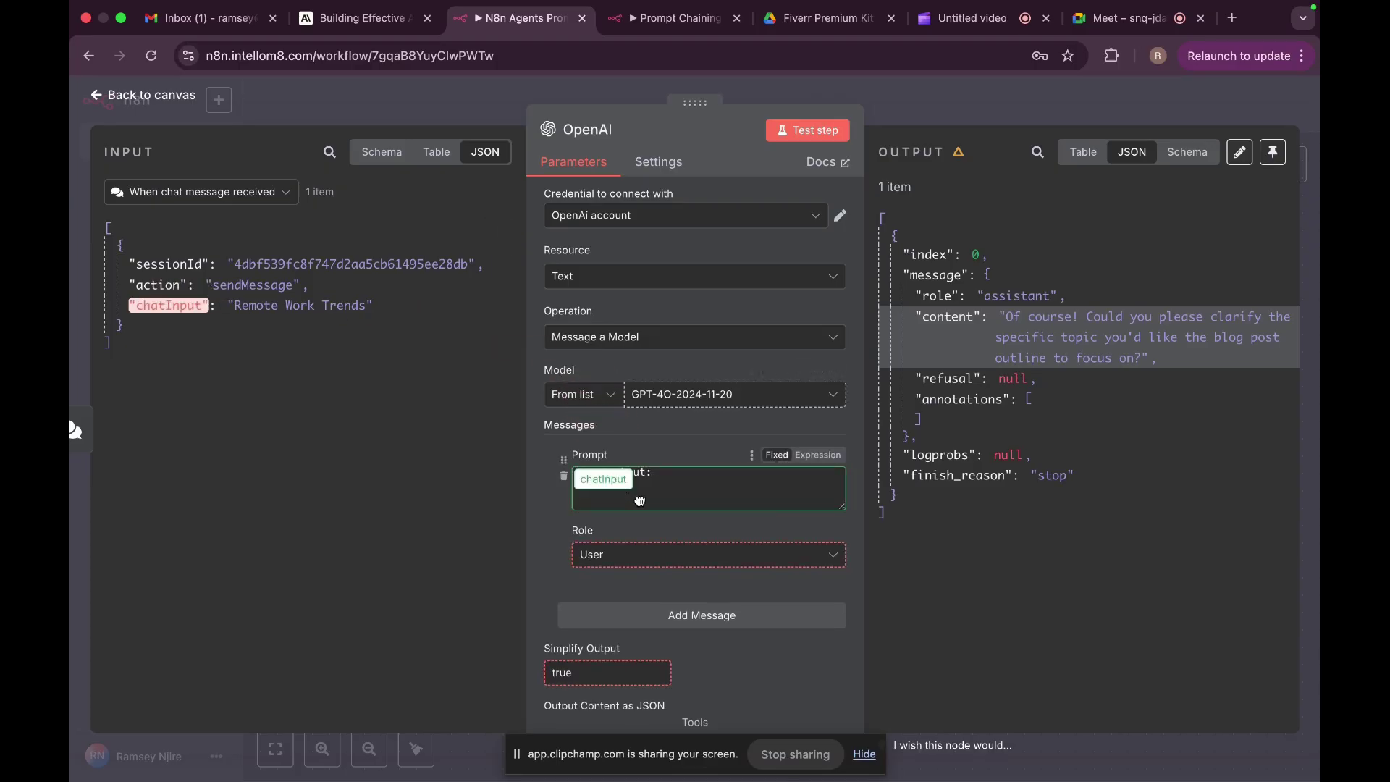
{"action": "left_click_drag", "start_coordinate": [639, 501], "coordinate": [642, 499]}
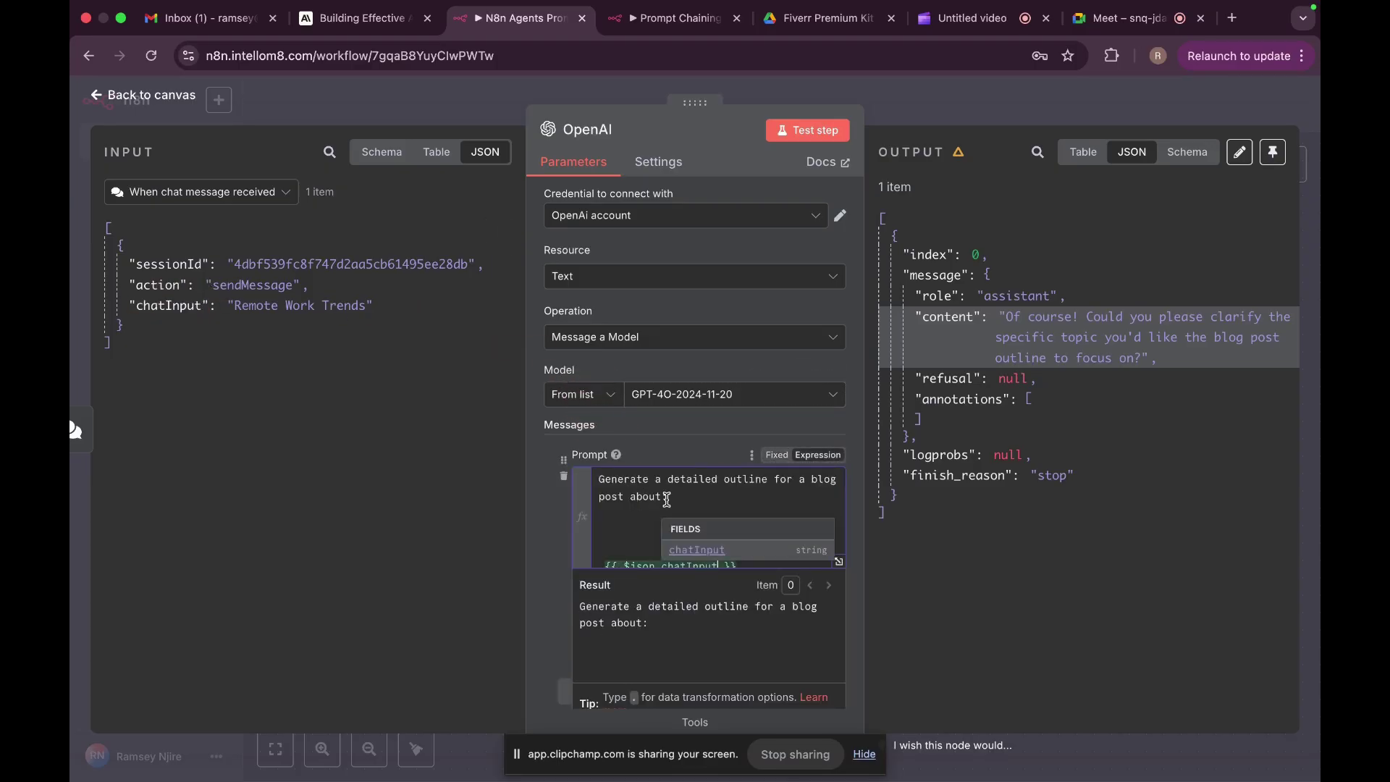
{"action": "left_click", "coordinate": [636, 517]}
{"action": "scroll", "coordinate": [637, 517], "scroll_direction": "down", "scroll_amount": 1}
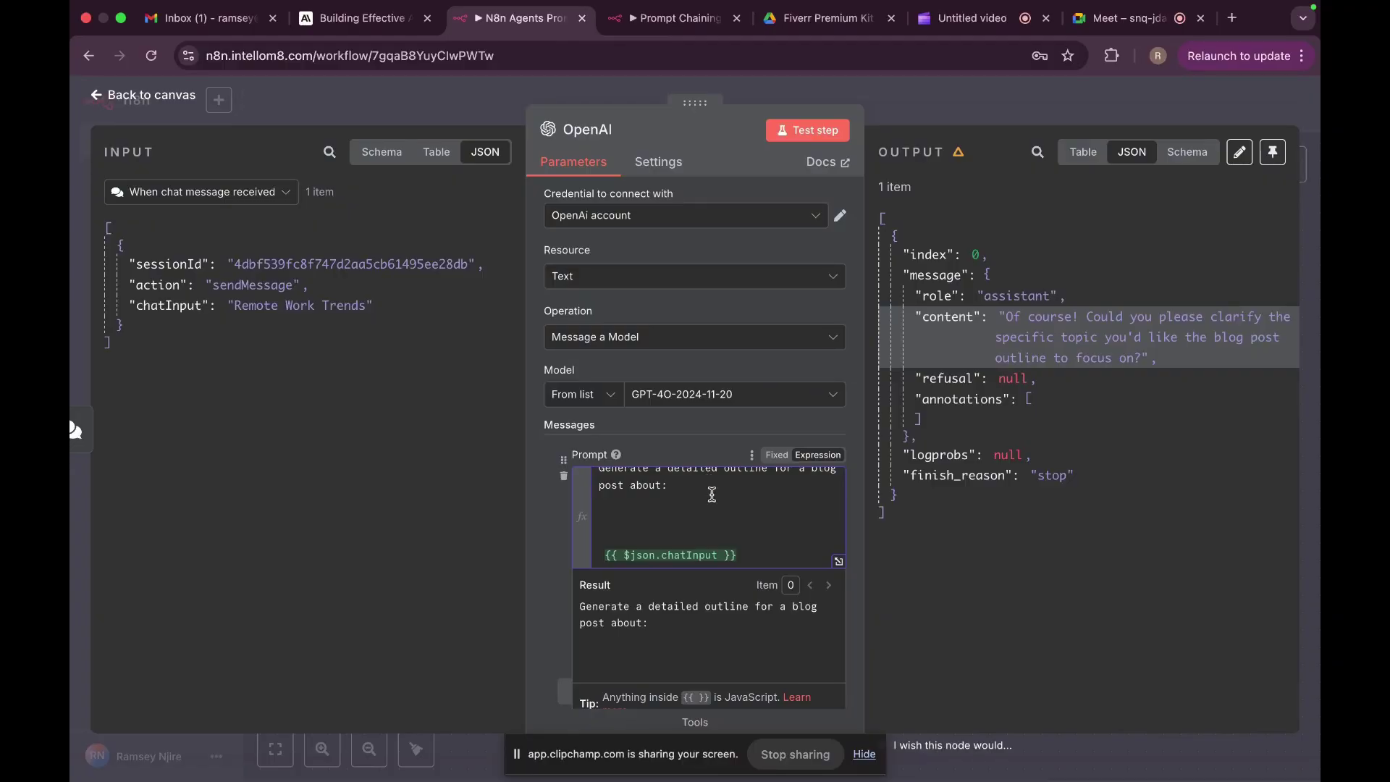
{"action": "scroll", "coordinate": [713, 495], "scroll_direction": "down", "scroll_amount": 5}
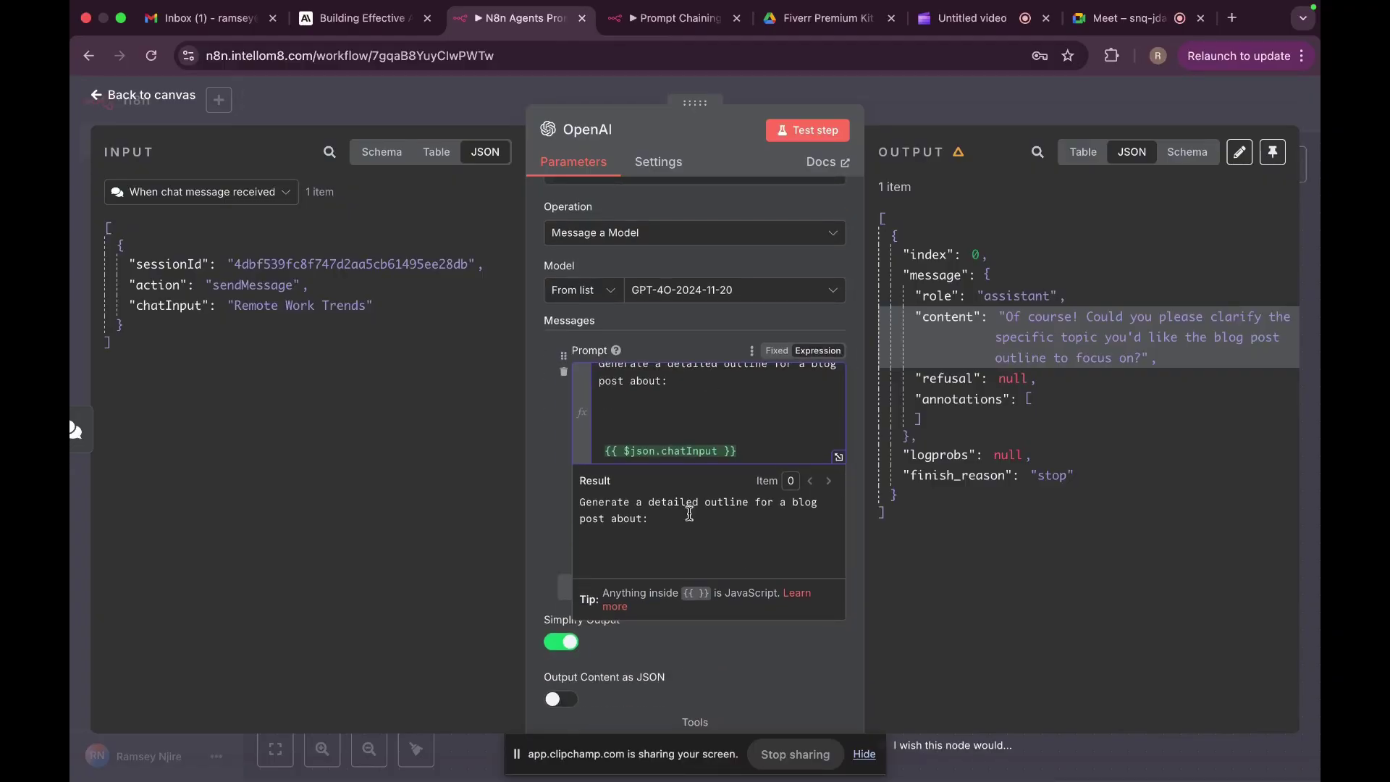
{"action": "scroll", "coordinate": [689, 513], "scroll_direction": "down", "scroll_amount": 2}
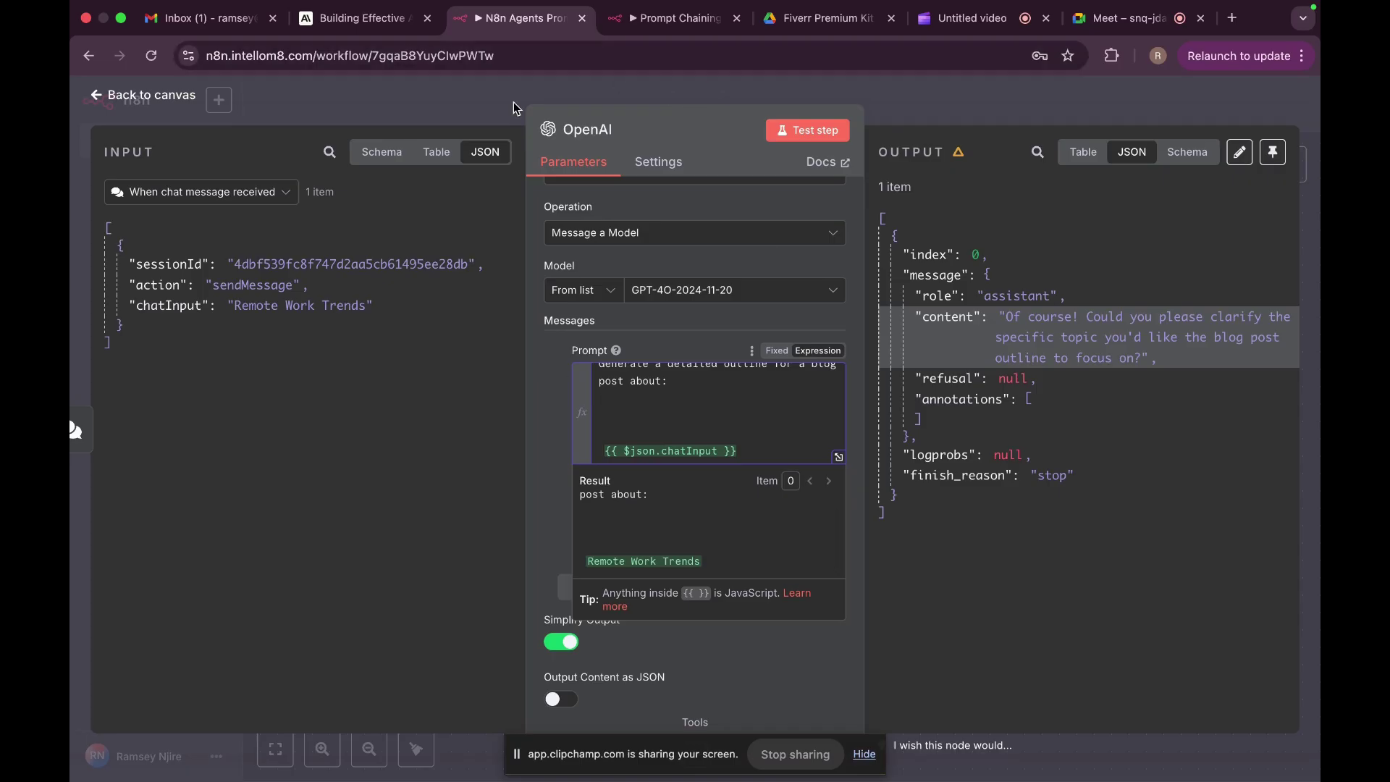
Go back to the canvas, save the workflow, and run only the OpenAI node again
{"action": "left_click", "coordinate": [470, 110]}
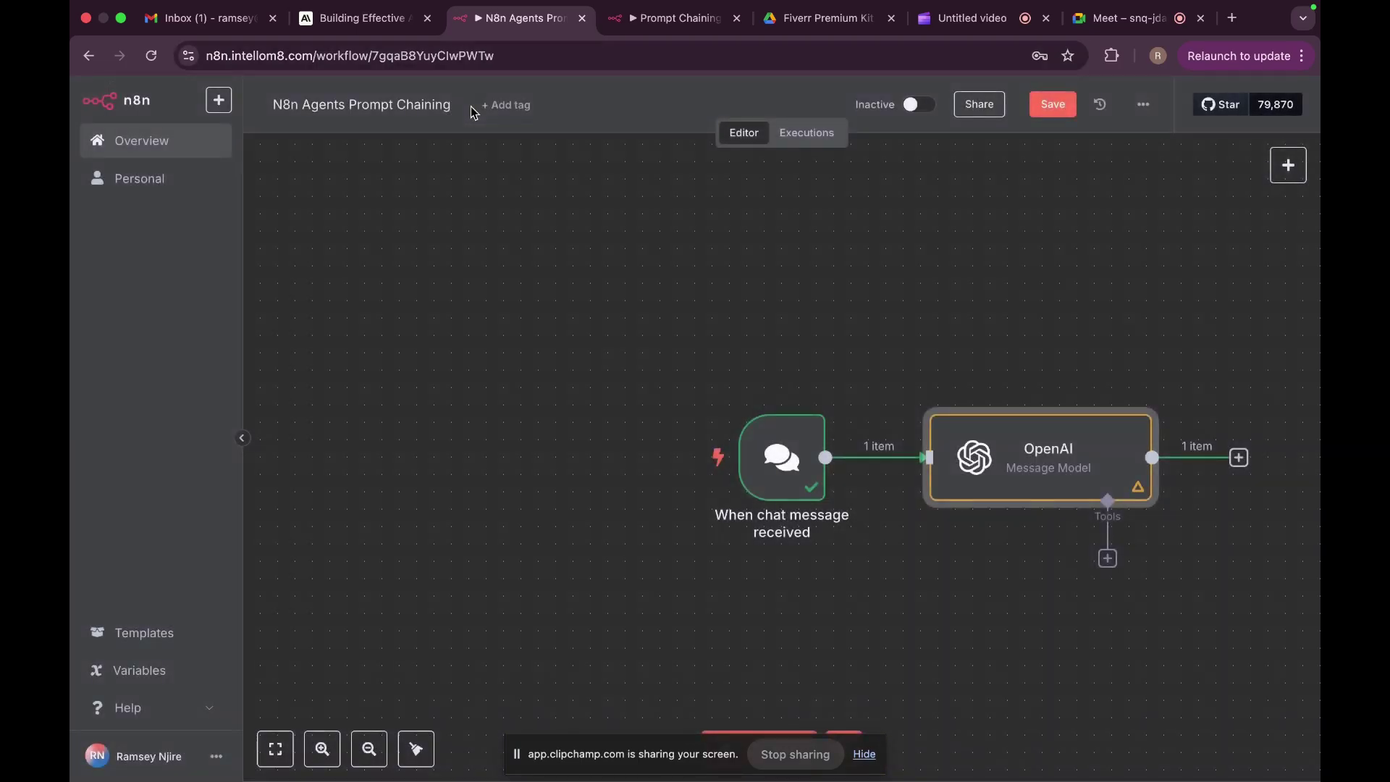
{"action": "left_click", "coordinate": [1036, 102]}
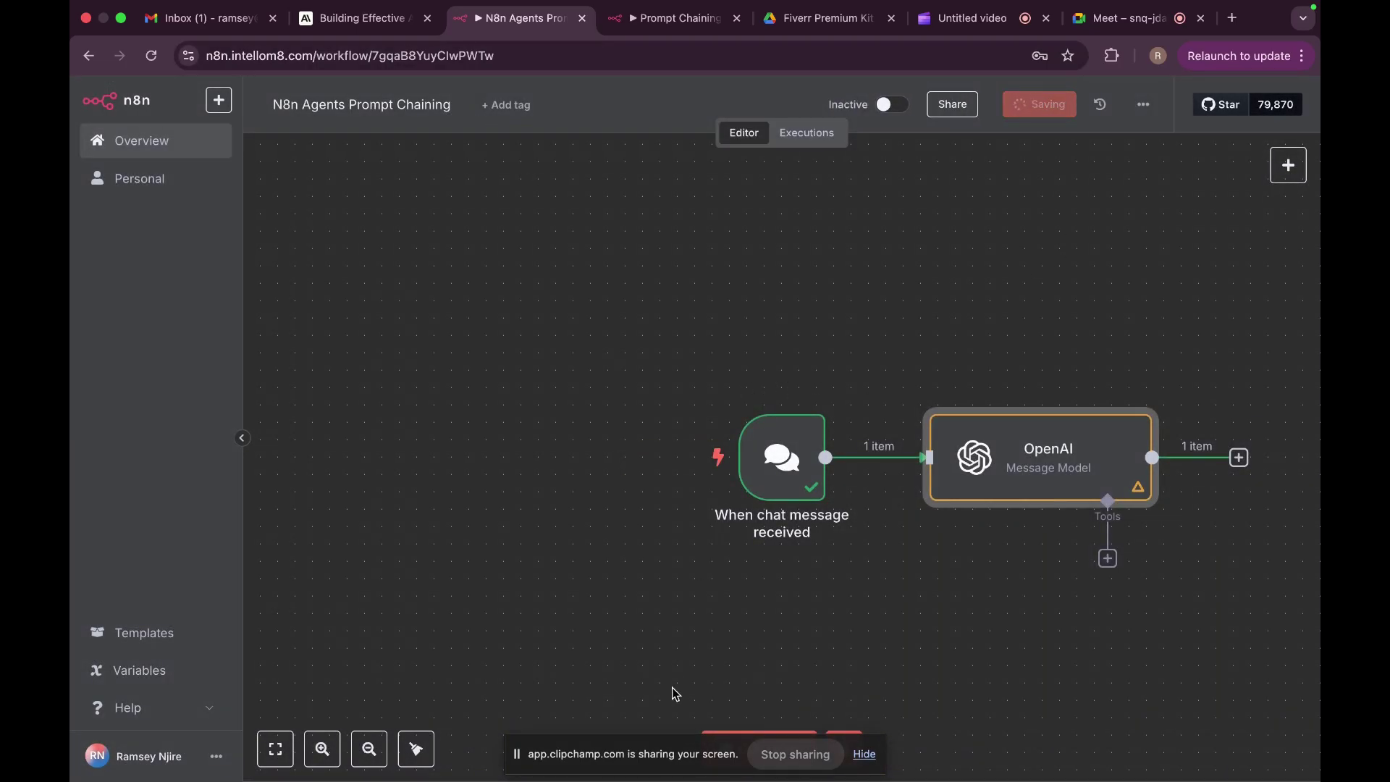
{"action": "left_click", "coordinate": [864, 755]}
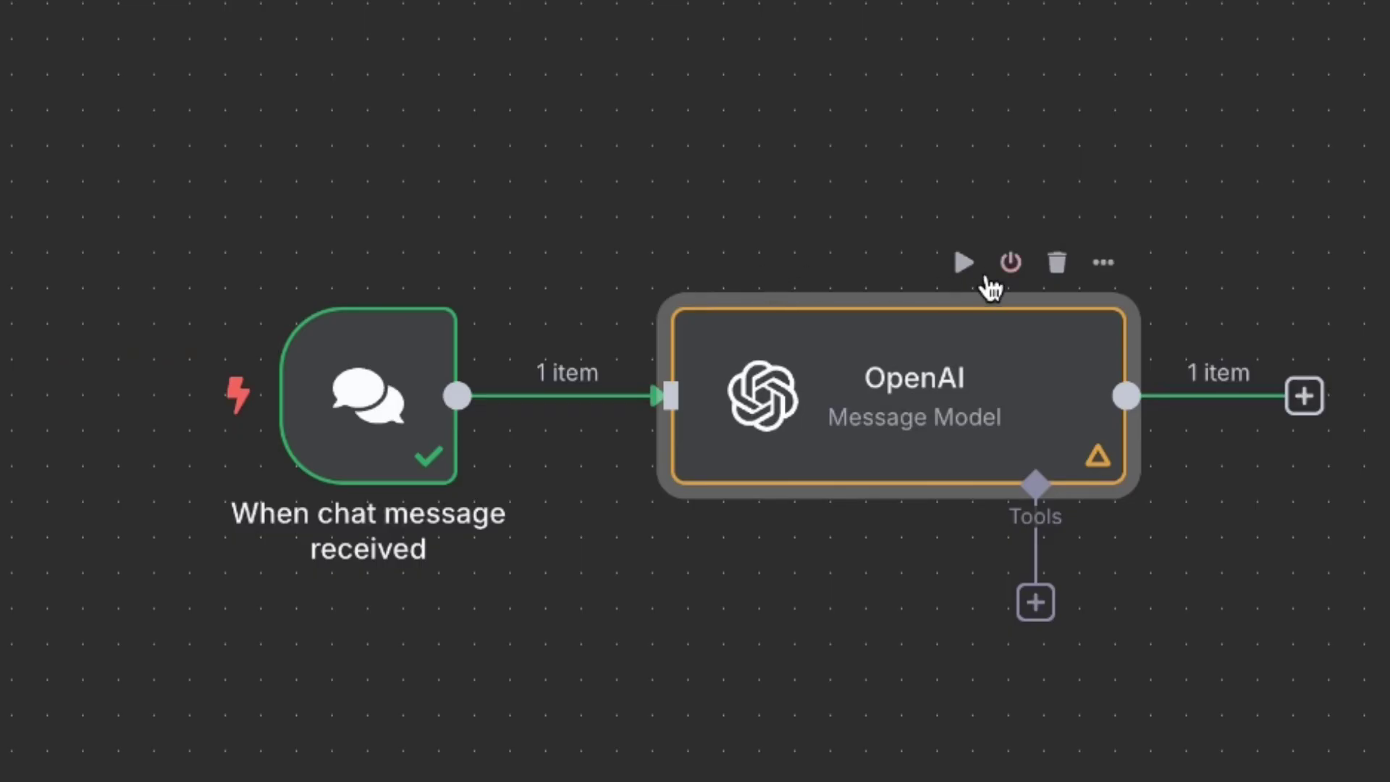
{"action": "left_click", "coordinate": [967, 265]}
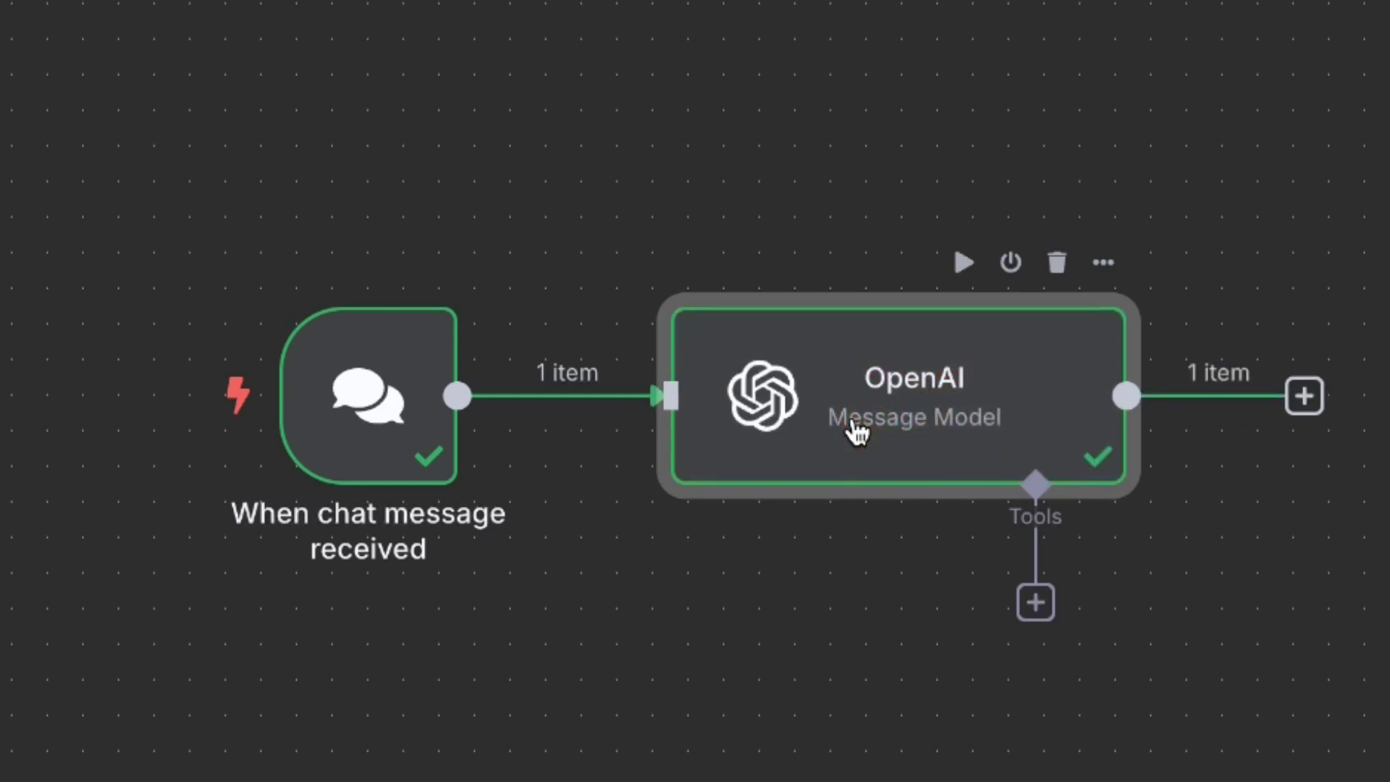
Examine the OpenAI node's generated blog outline as JSON and as a table, compare it with the prompt, and return to the canvas
{"action": "double_click", "coordinate": [858, 432]}
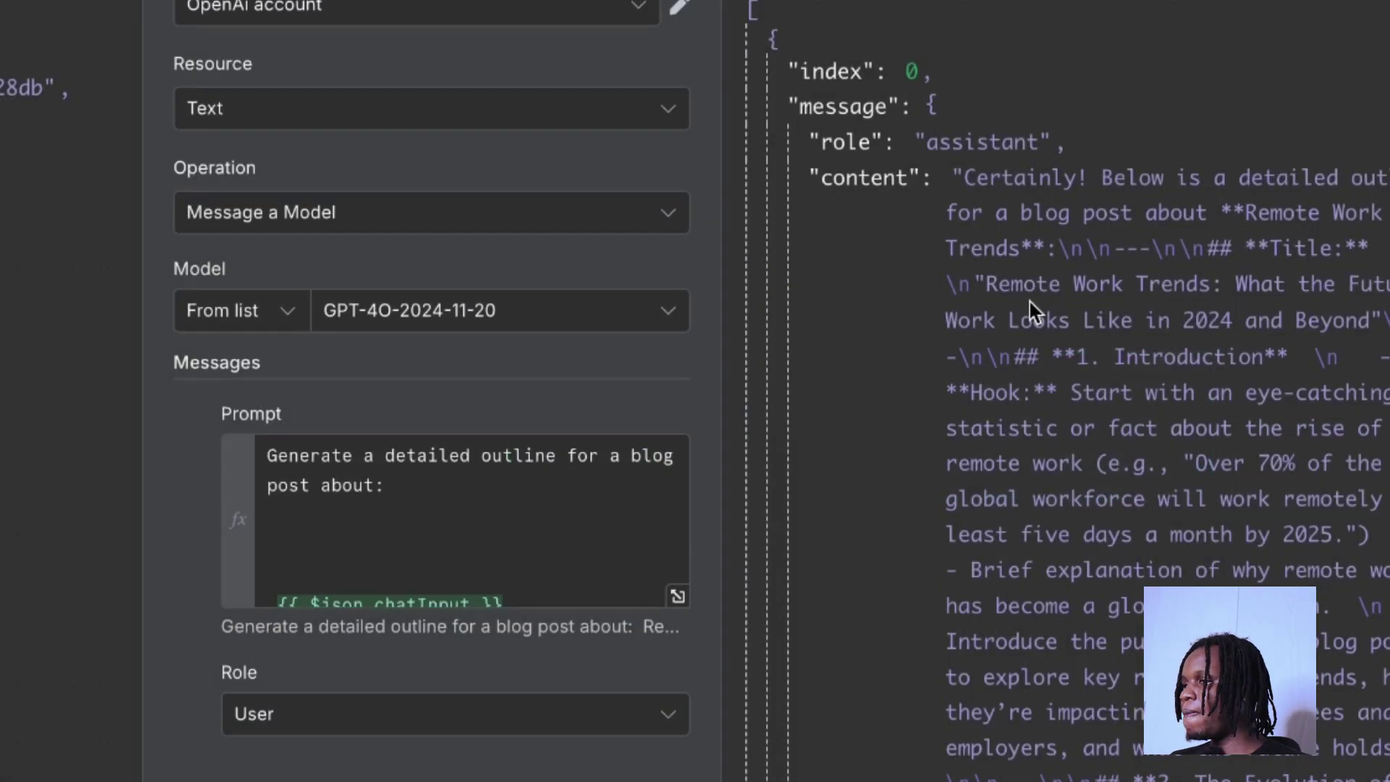
{"action": "scroll", "coordinate": [1030, 302], "scroll_direction": "down", "scroll_amount": 5}
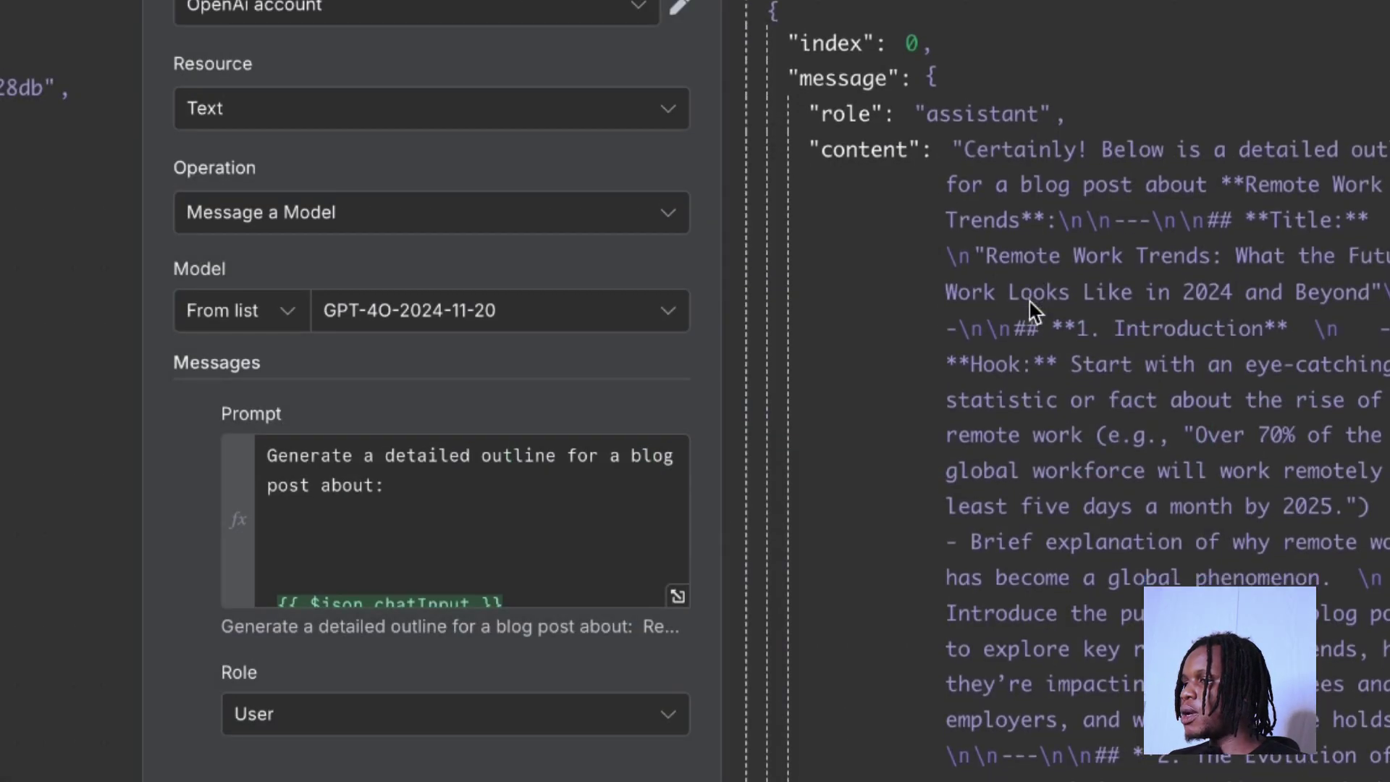
{"action": "scroll", "coordinate": [1029, 302], "scroll_direction": "down", "scroll_amount": 10}
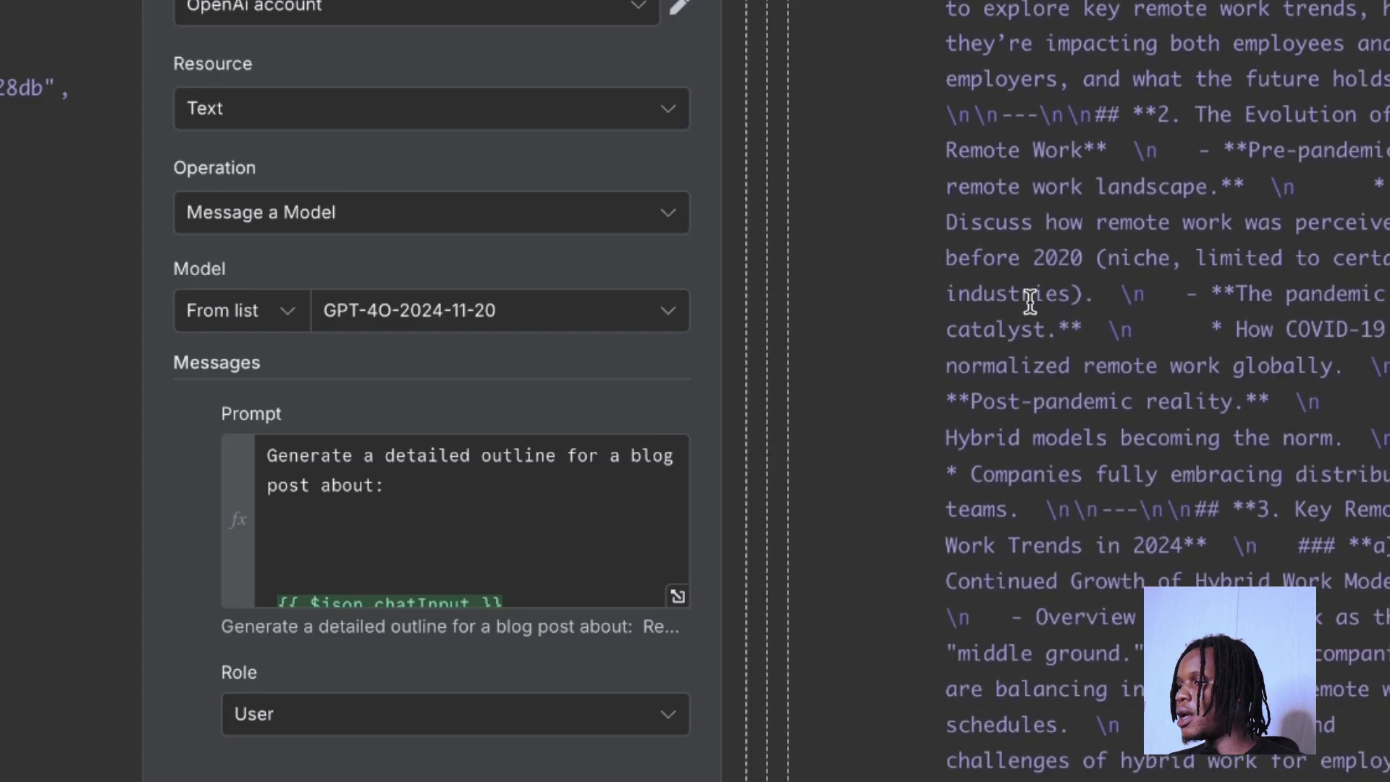
{"action": "scroll", "coordinate": [1029, 302], "scroll_direction": "up", "scroll_amount": 15}
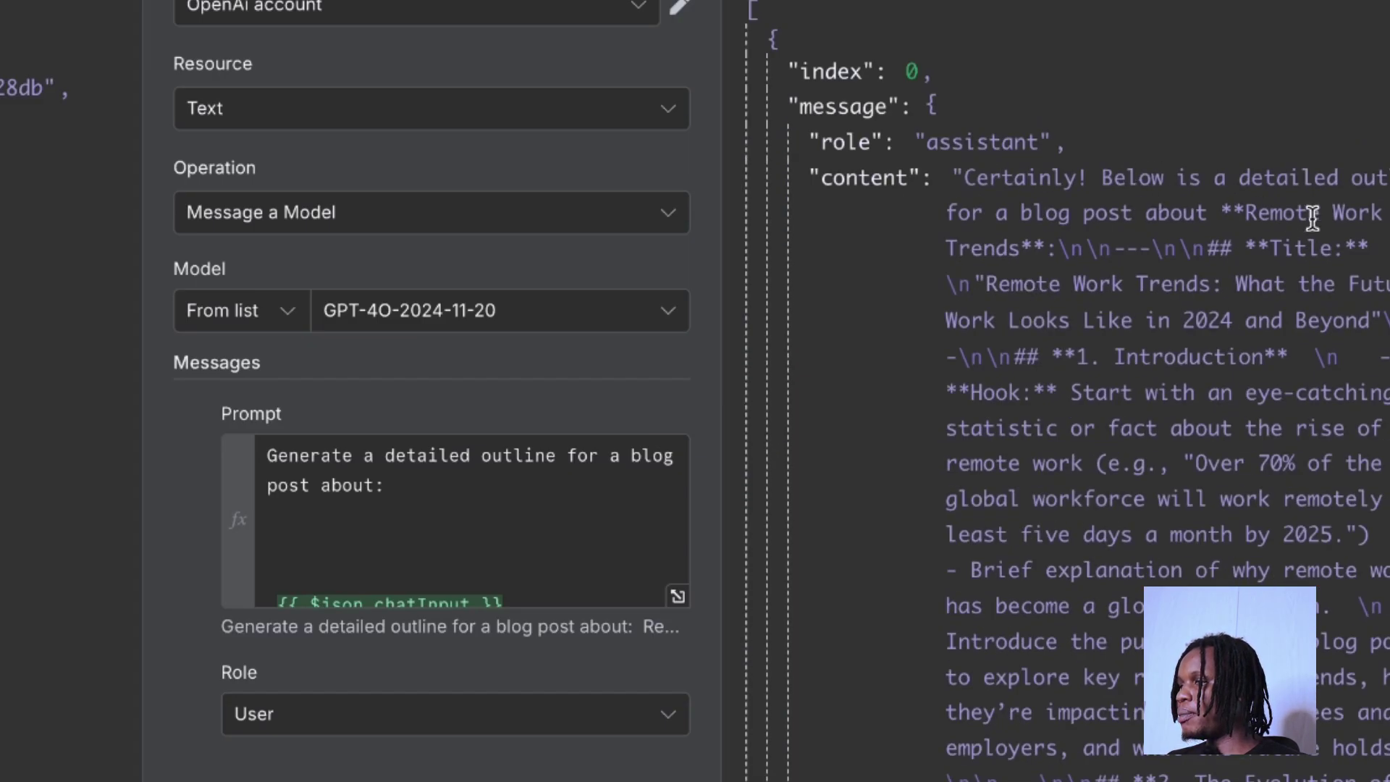
{"action": "left_click", "coordinate": [1361, 2]}
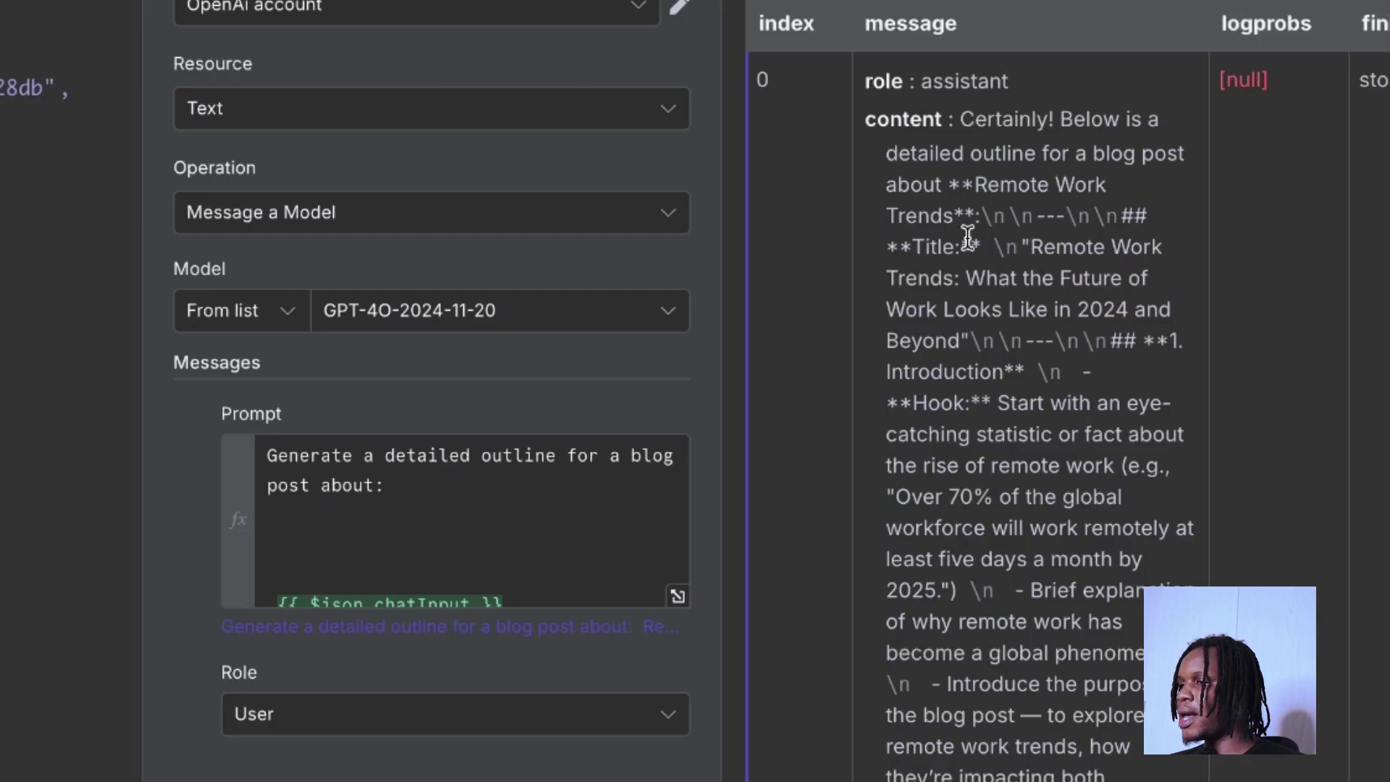
{"action": "scroll", "coordinate": [971, 557], "scroll_direction": "down", "scroll_amount": 20}
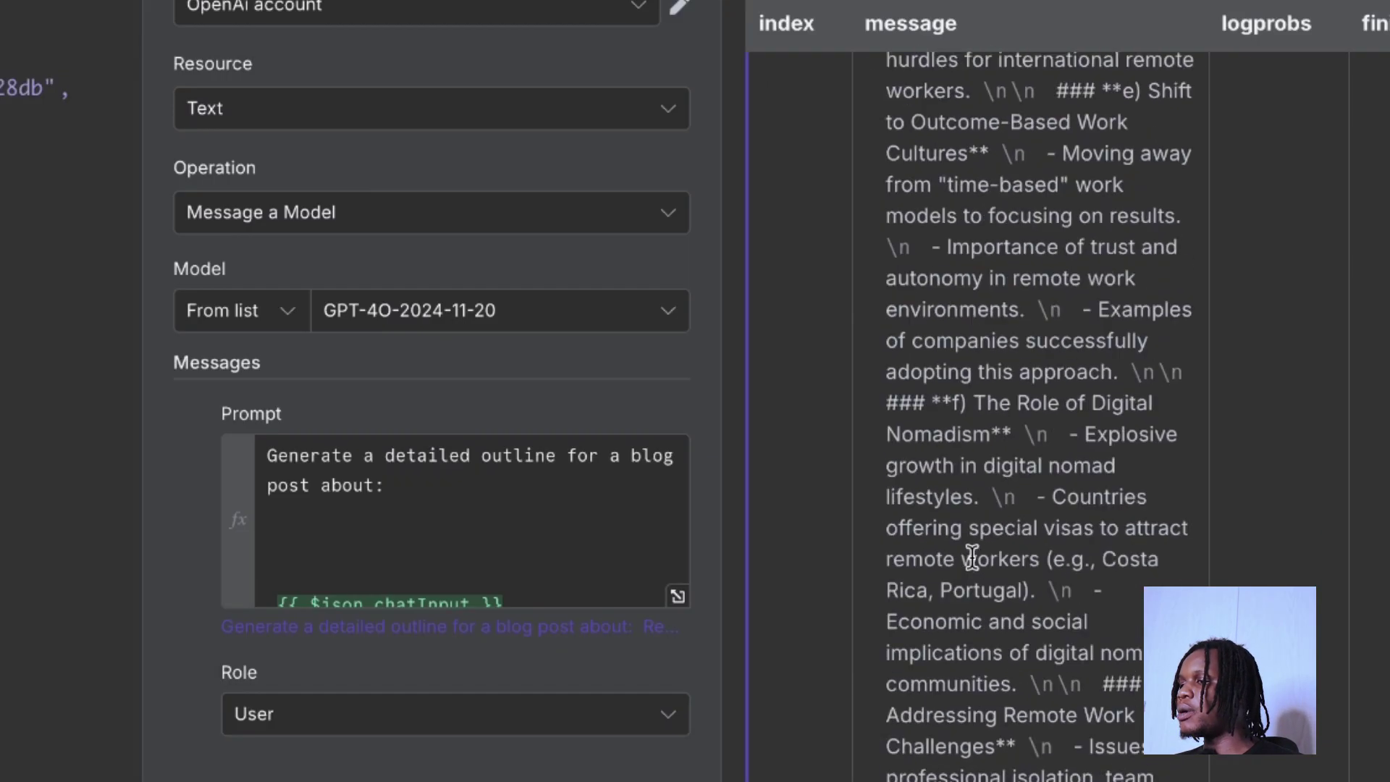
{"action": "scroll", "coordinate": [972, 558], "scroll_direction": "up", "scroll_amount": 12}
{"action": "scroll", "coordinate": [971, 557], "scroll_direction": "up", "scroll_amount": 10}
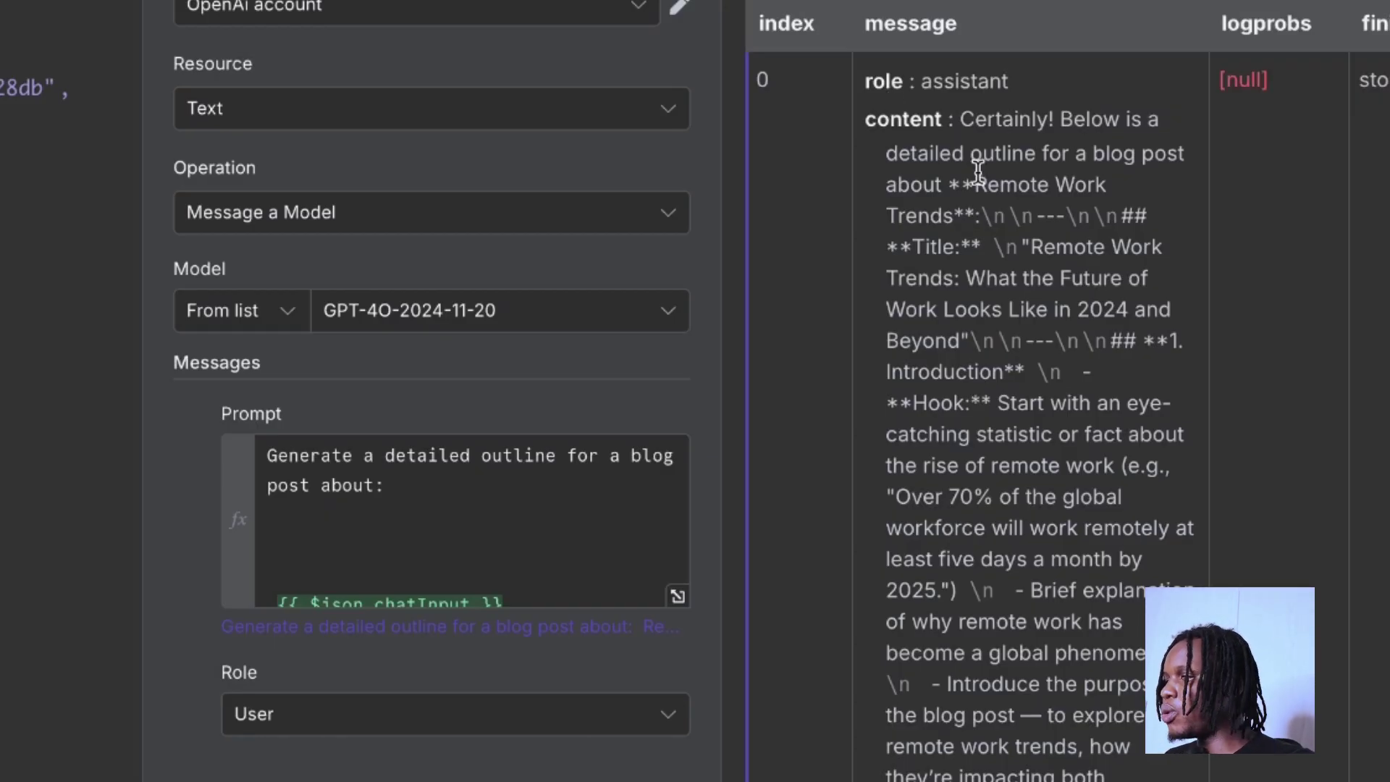
{"action": "scroll", "coordinate": [978, 172], "scroll_direction": "down", "scroll_amount": 1}
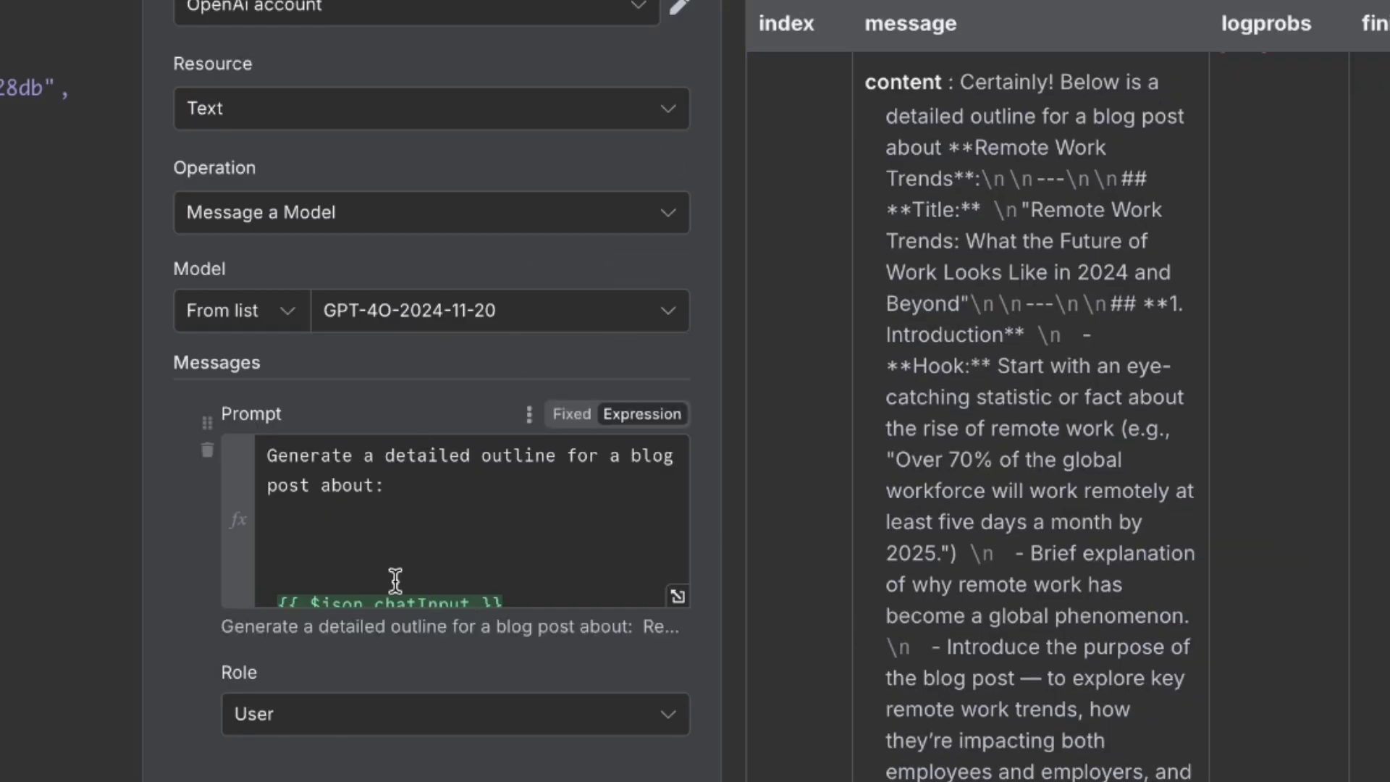
{"action": "left_click_drag", "start_coordinate": [961, 82], "coordinate": [1060, 110]}
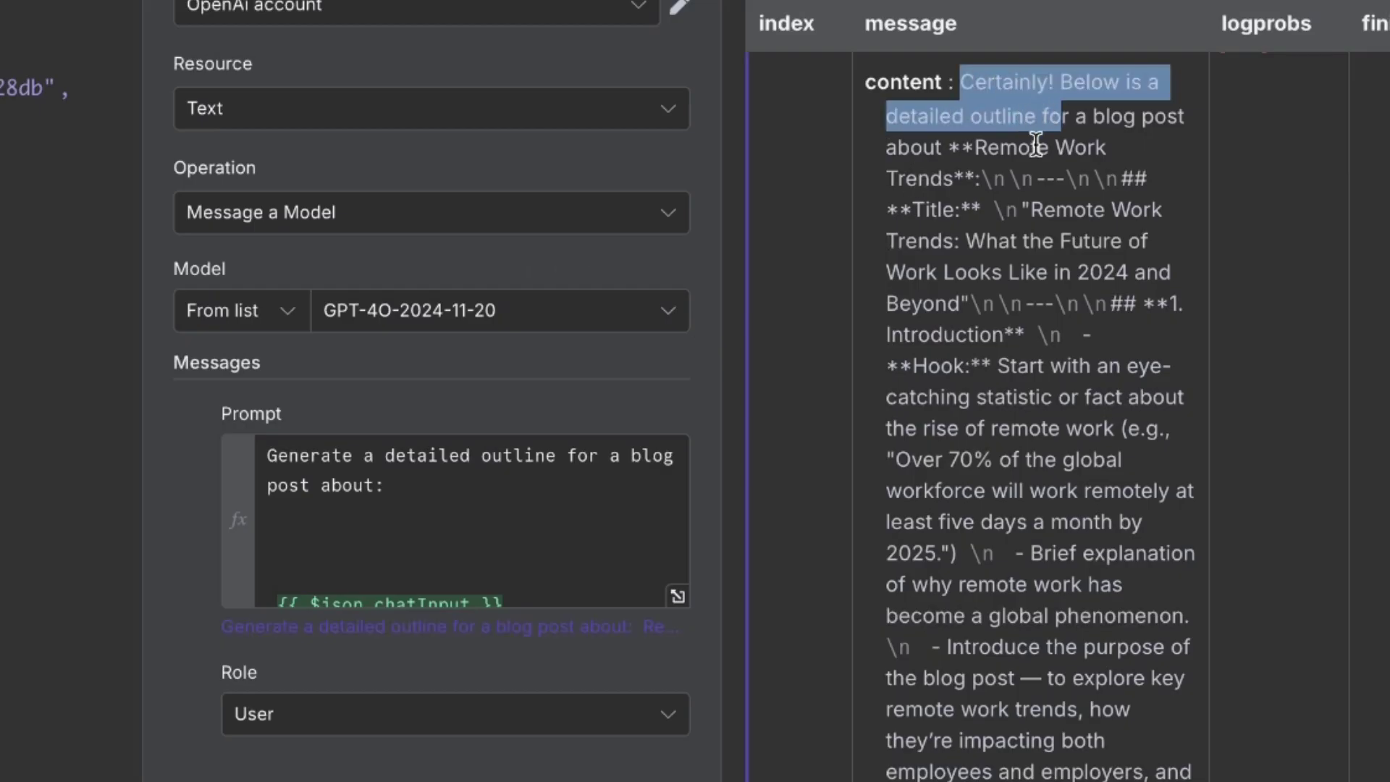
{"action": "left_click", "coordinate": [426, 486]}
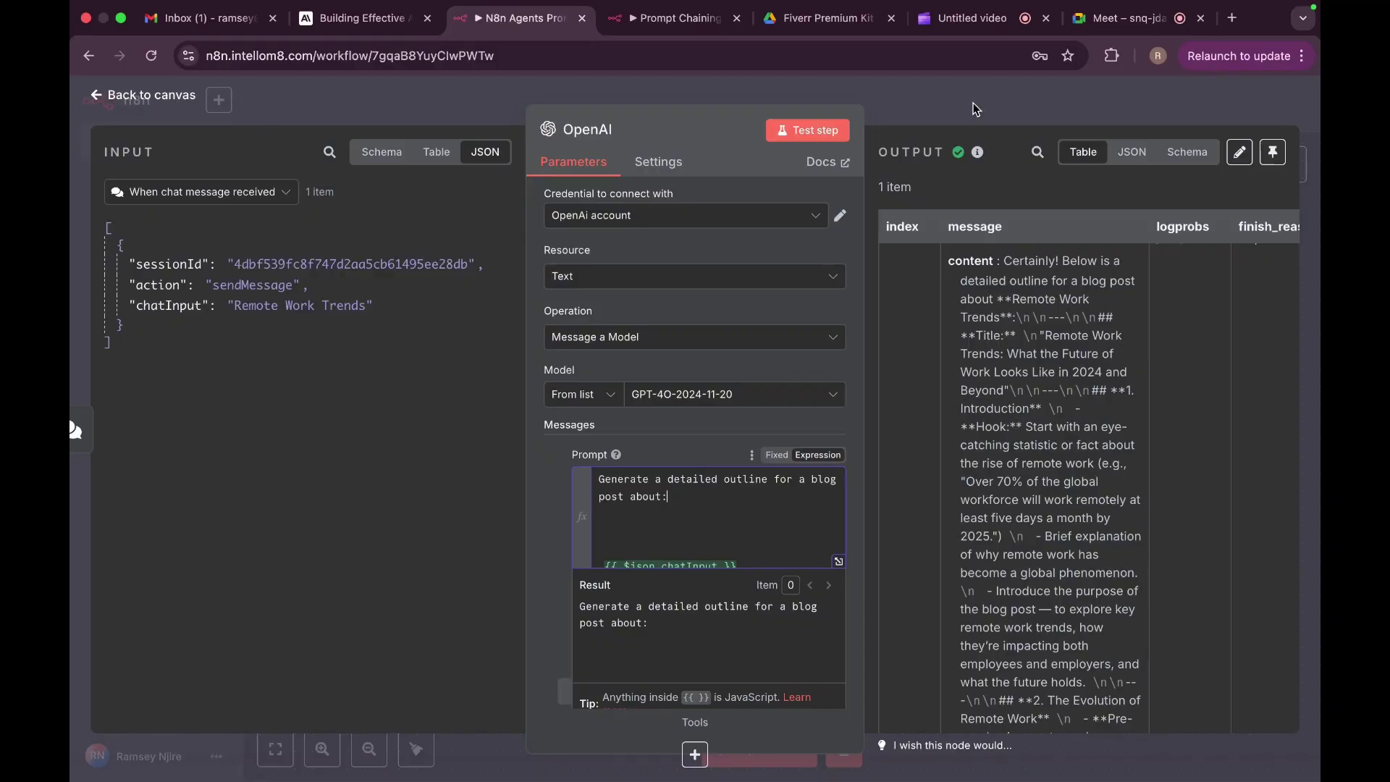
{"action": "left_click", "coordinate": [972, 102]}
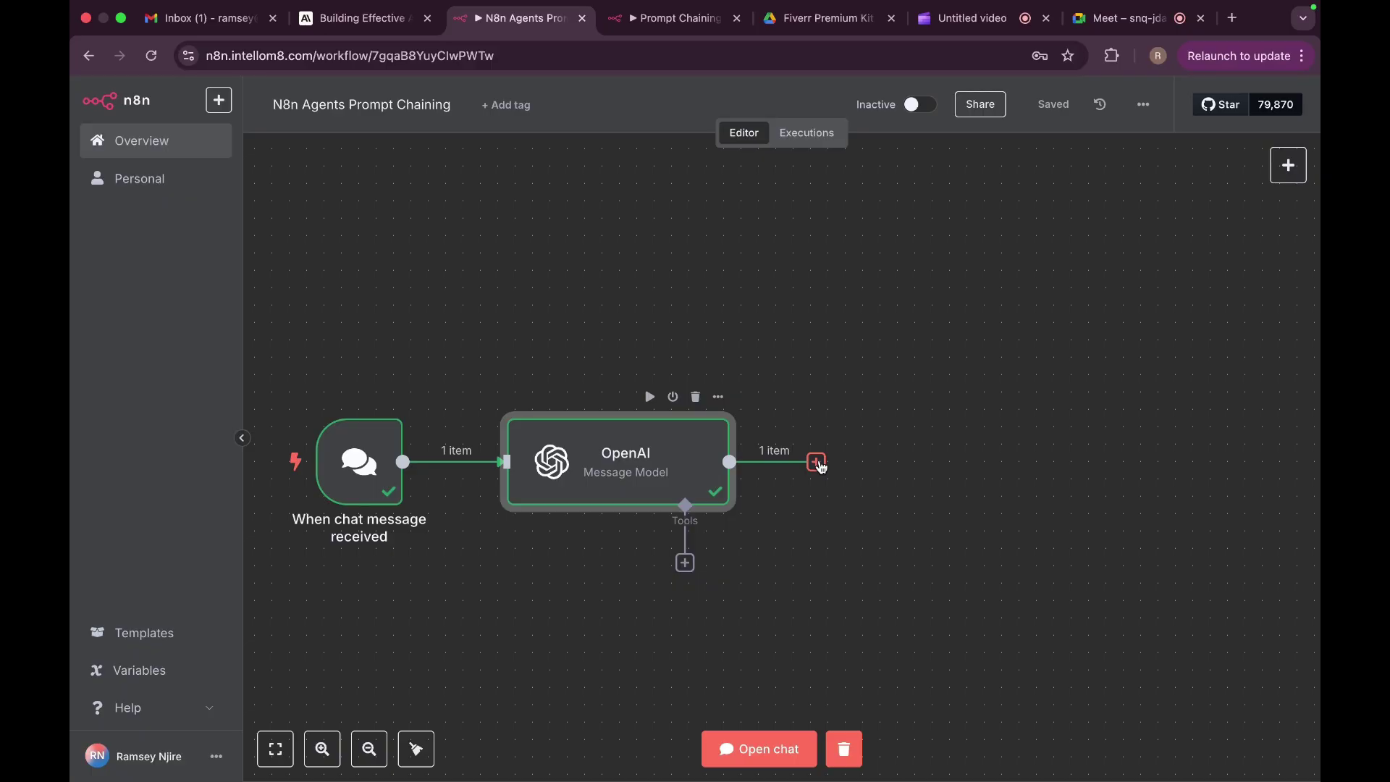
Add a second OpenAI node with the Message a model action after the existing OpenAI node
{"action": "left_click", "coordinate": [816, 462]}
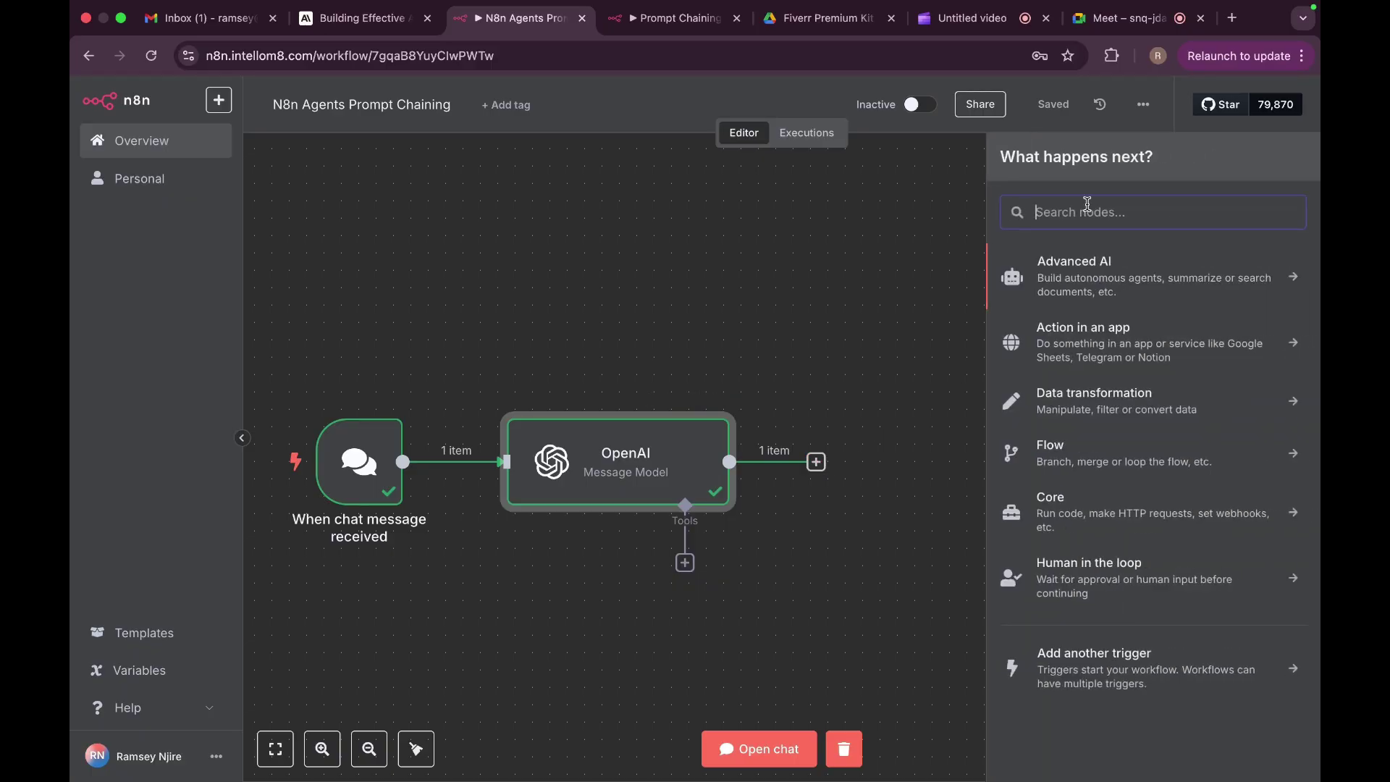
{"action": "left_click", "coordinate": [1093, 253]}
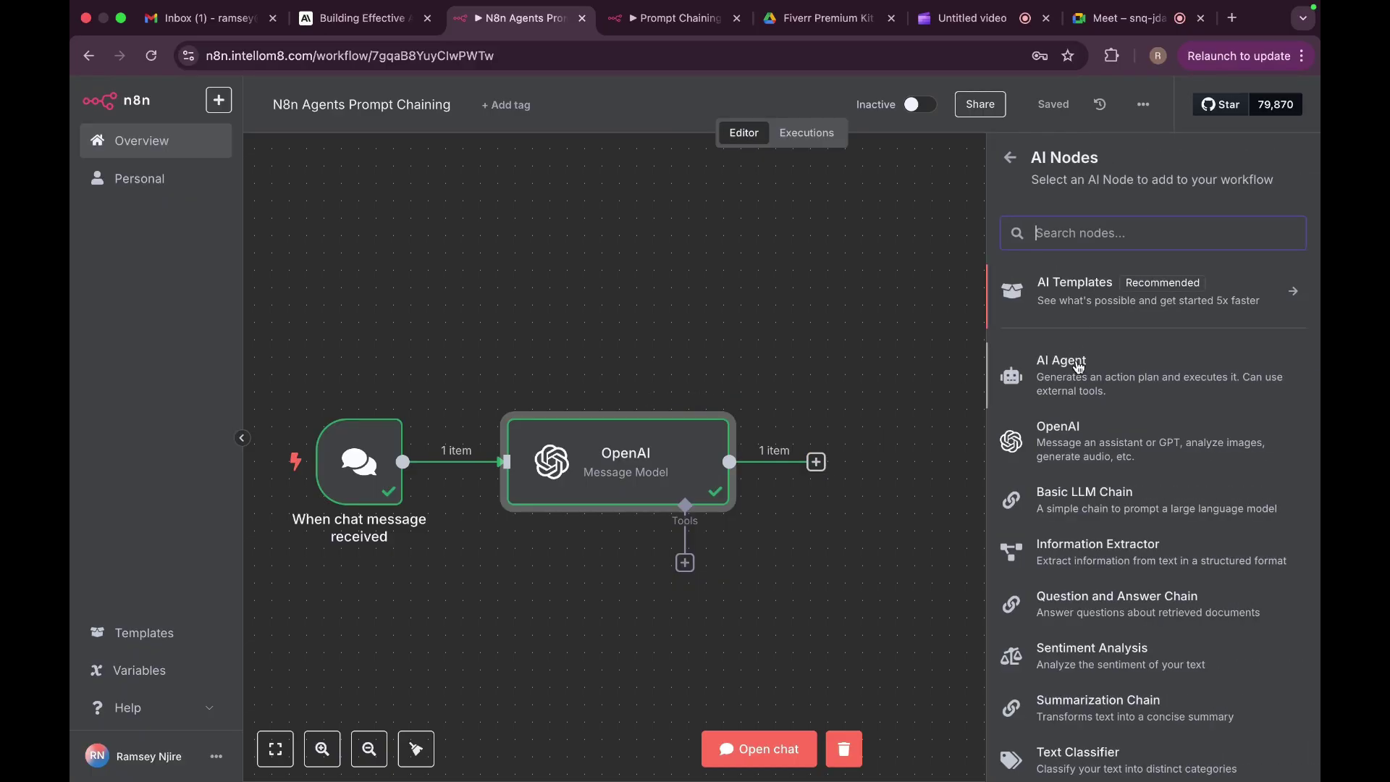
{"action": "left_click", "coordinate": [1095, 470]}
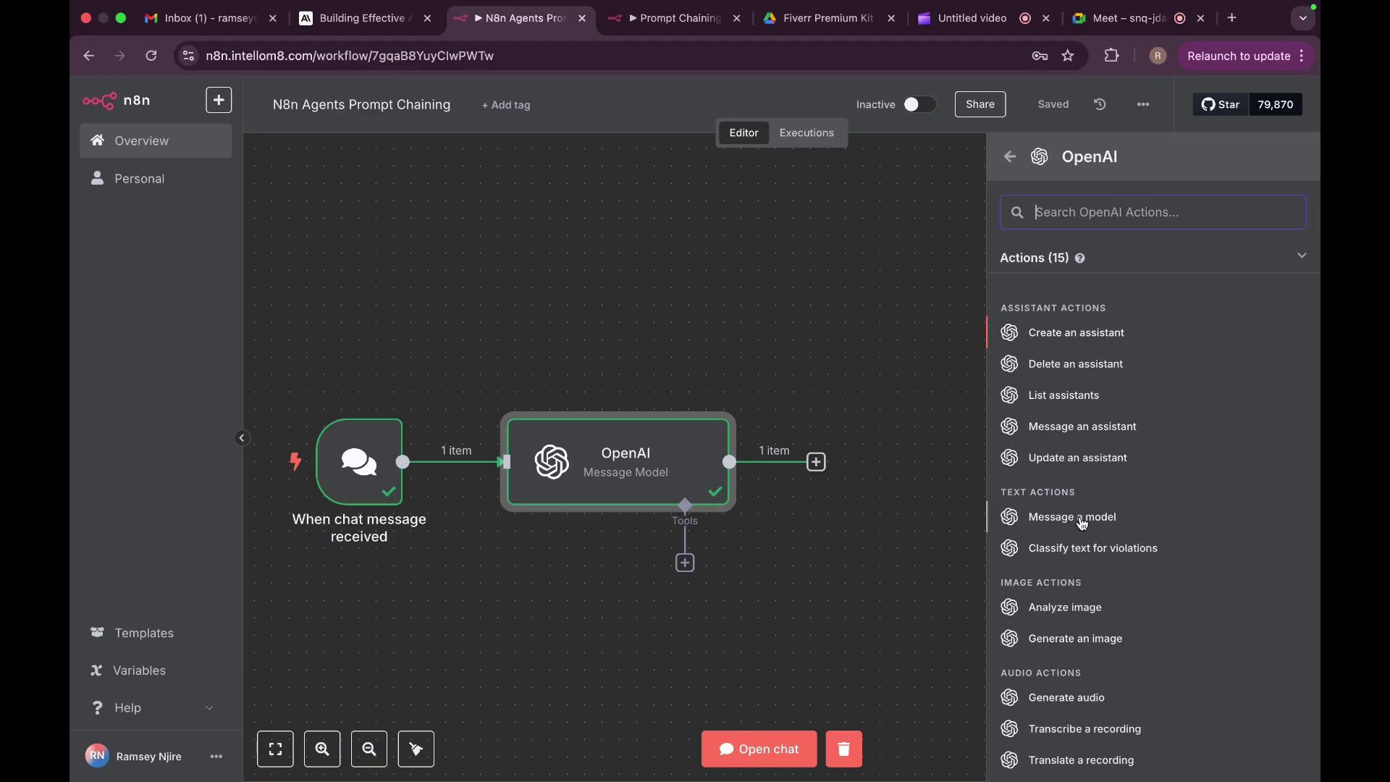
{"action": "left_click", "coordinate": [1079, 517]}
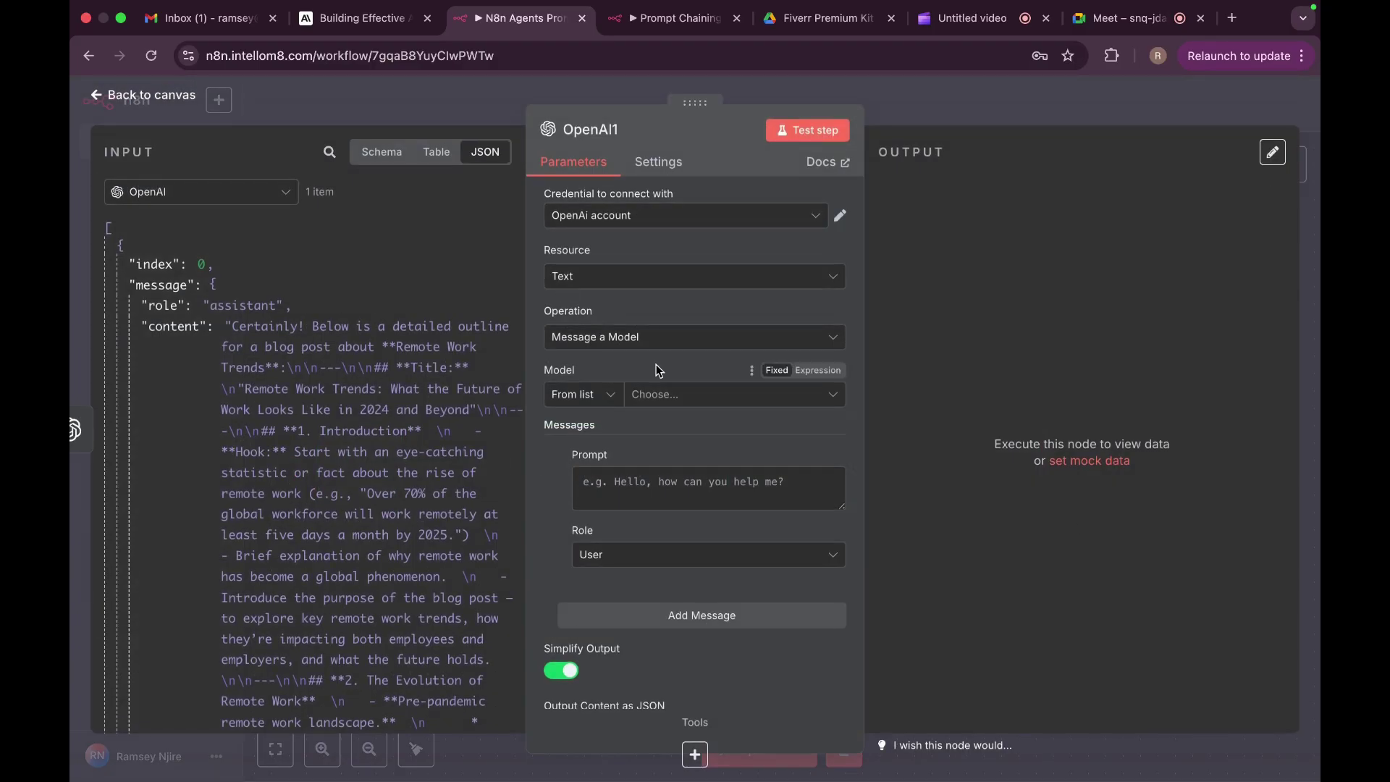
Set the second OpenAI node's model to GPT-4O-2024-11-20
{"action": "left_click", "coordinate": [656, 394]}
{"action": "scroll", "coordinate": [657, 473], "scroll_direction": "down", "scroll_amount": 5}
{"action": "scroll", "coordinate": [656, 472], "scroll_direction": "down", "scroll_amount": 2}
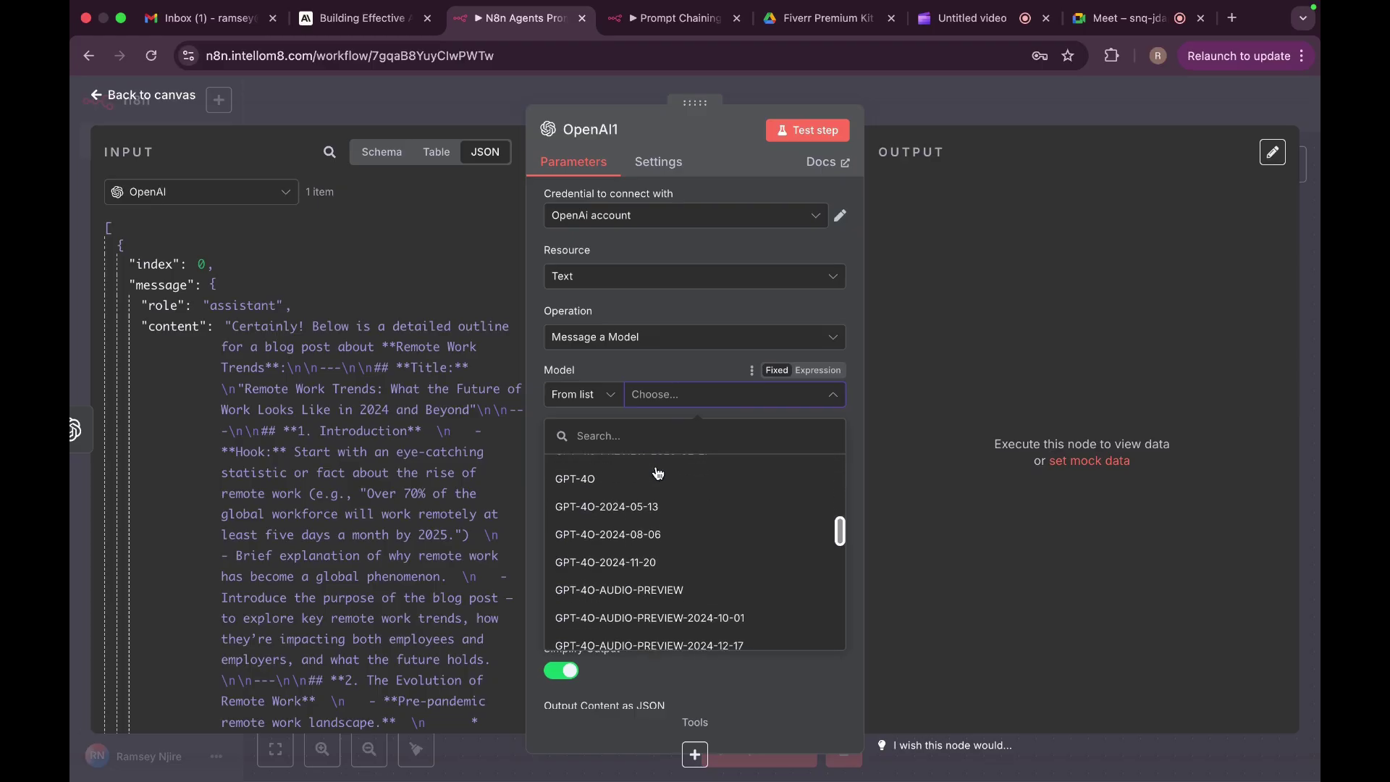
{"action": "left_click", "coordinate": [641, 563]}
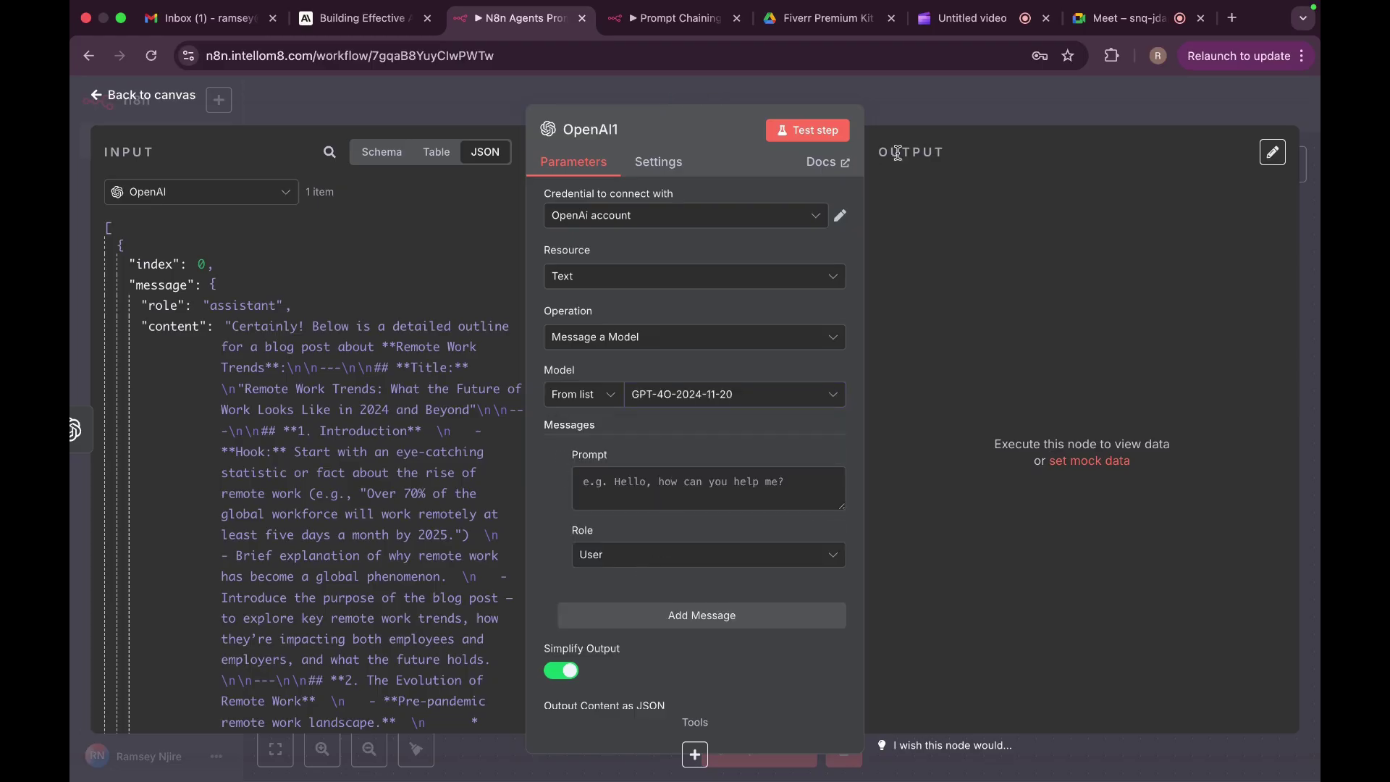
Copy the blog-writing instruction, up to "Outline:", from the Write Blog Post node's prompt in the Prompt Chaining Workflow
{"action": "left_click", "coordinate": [679, 39]}
{"action": "left_click", "coordinate": [905, 119]}
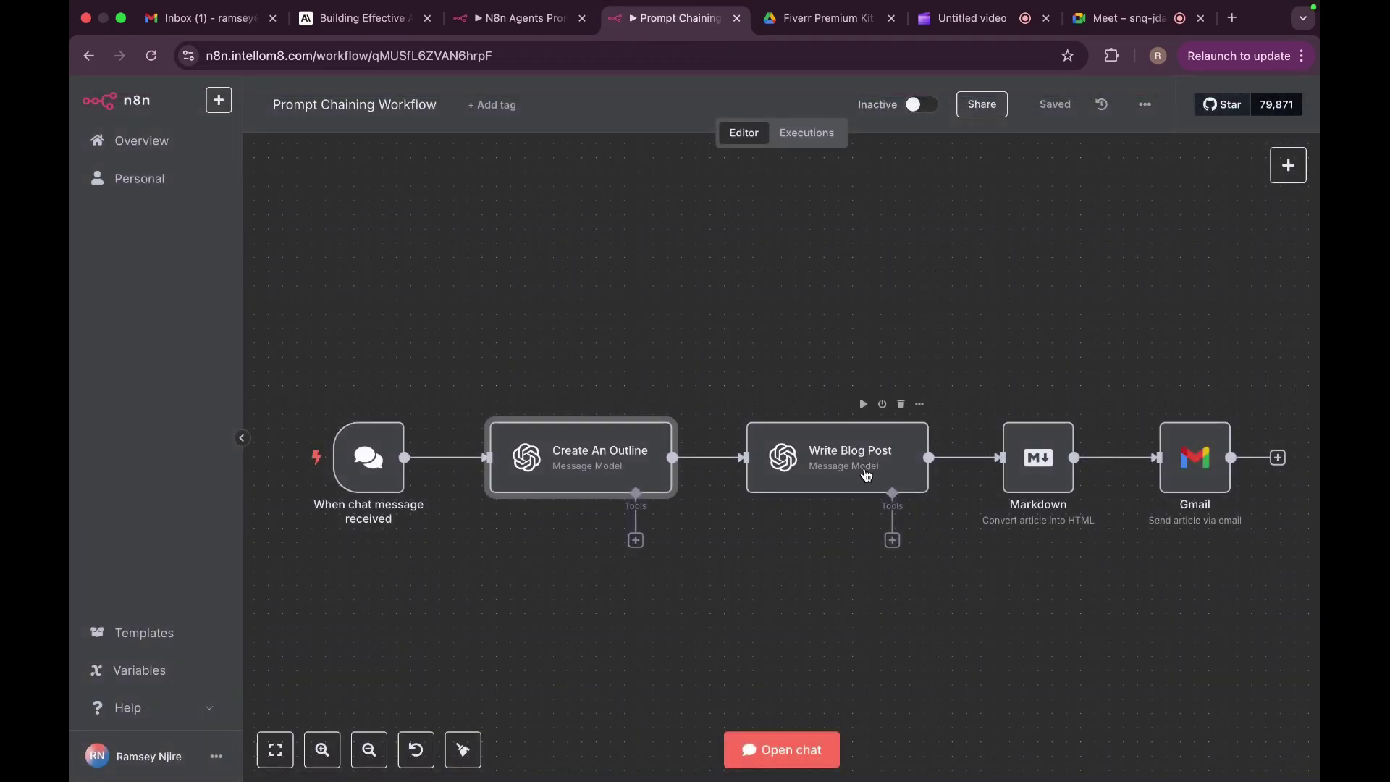
{"action": "double_click", "coordinate": [866, 474]}
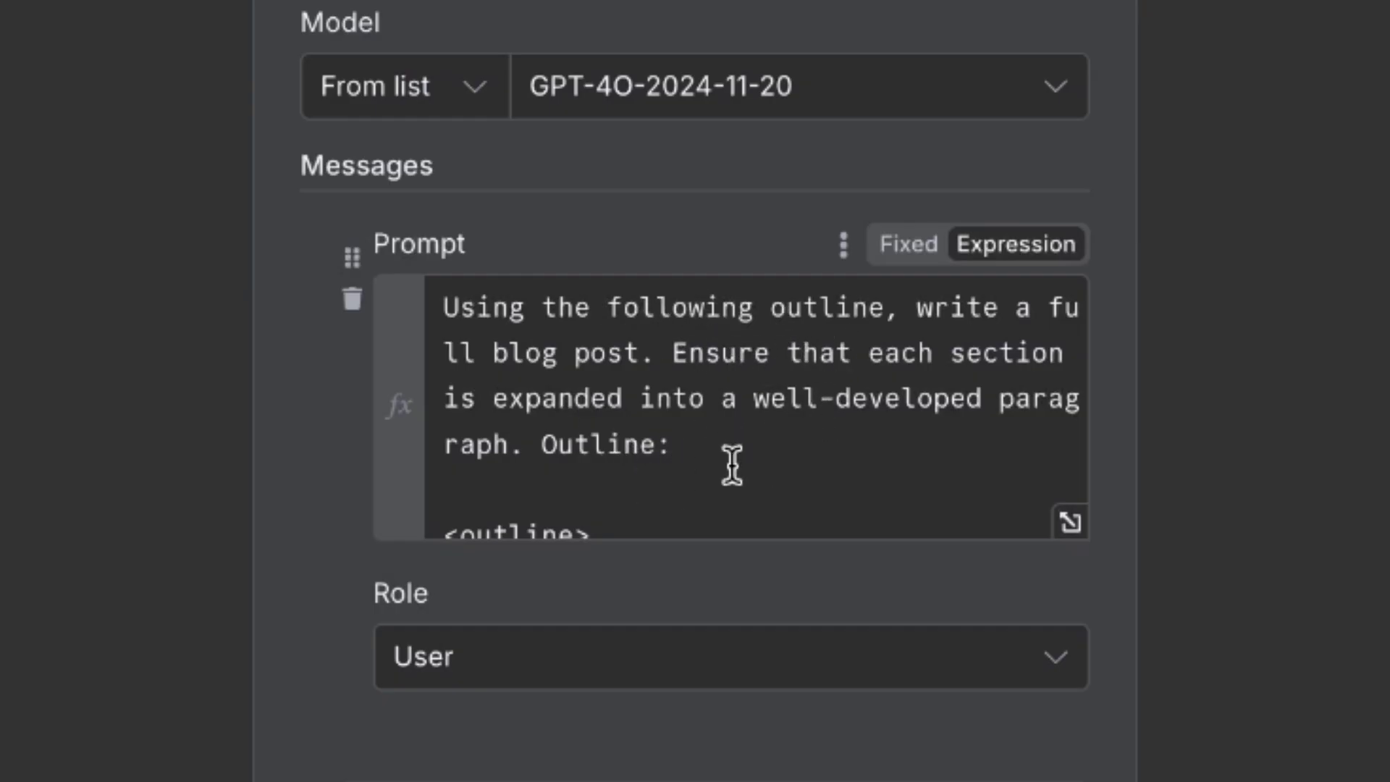
{"action": "left_click_drag", "start_coordinate": [696, 445], "coordinate": [520, 404]}
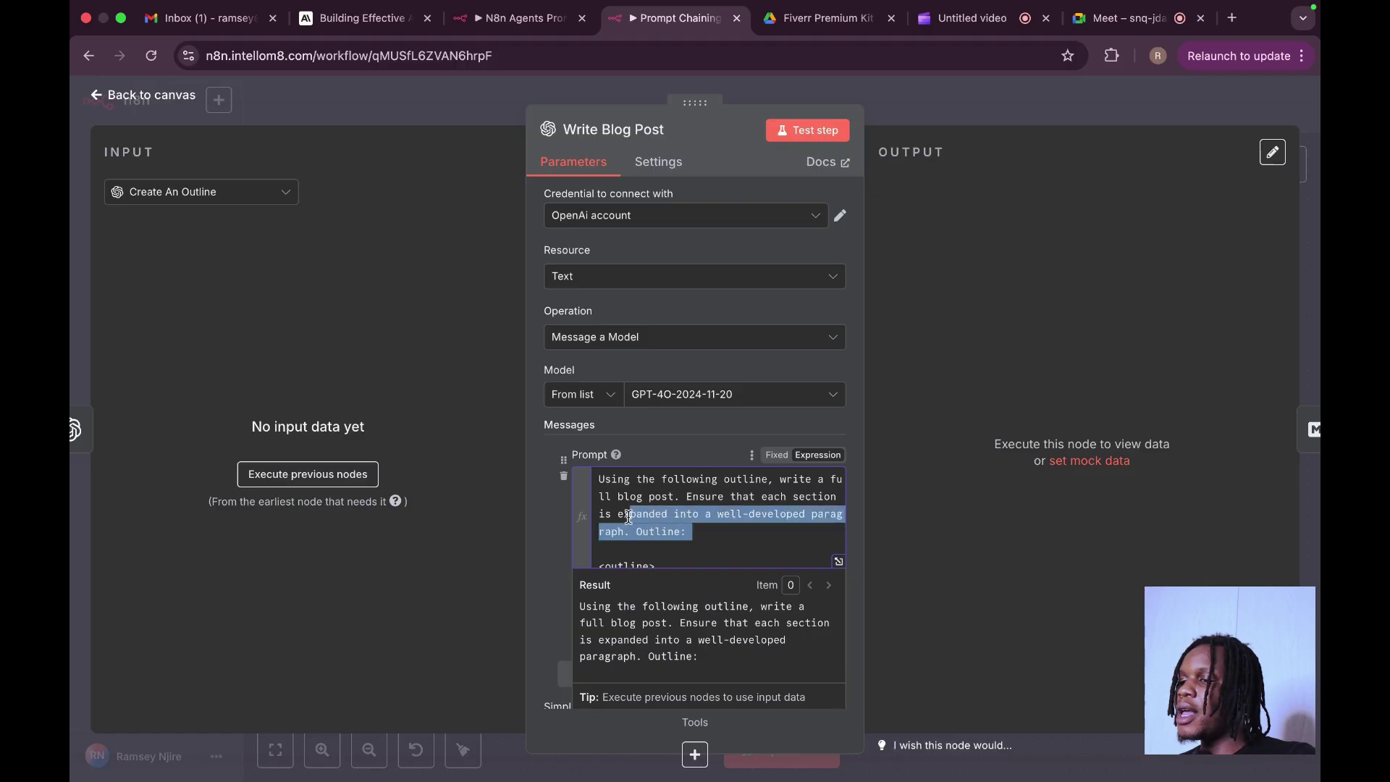
{"action": "left_click_drag", "start_coordinate": [629, 516], "coordinate": [586, 489]}
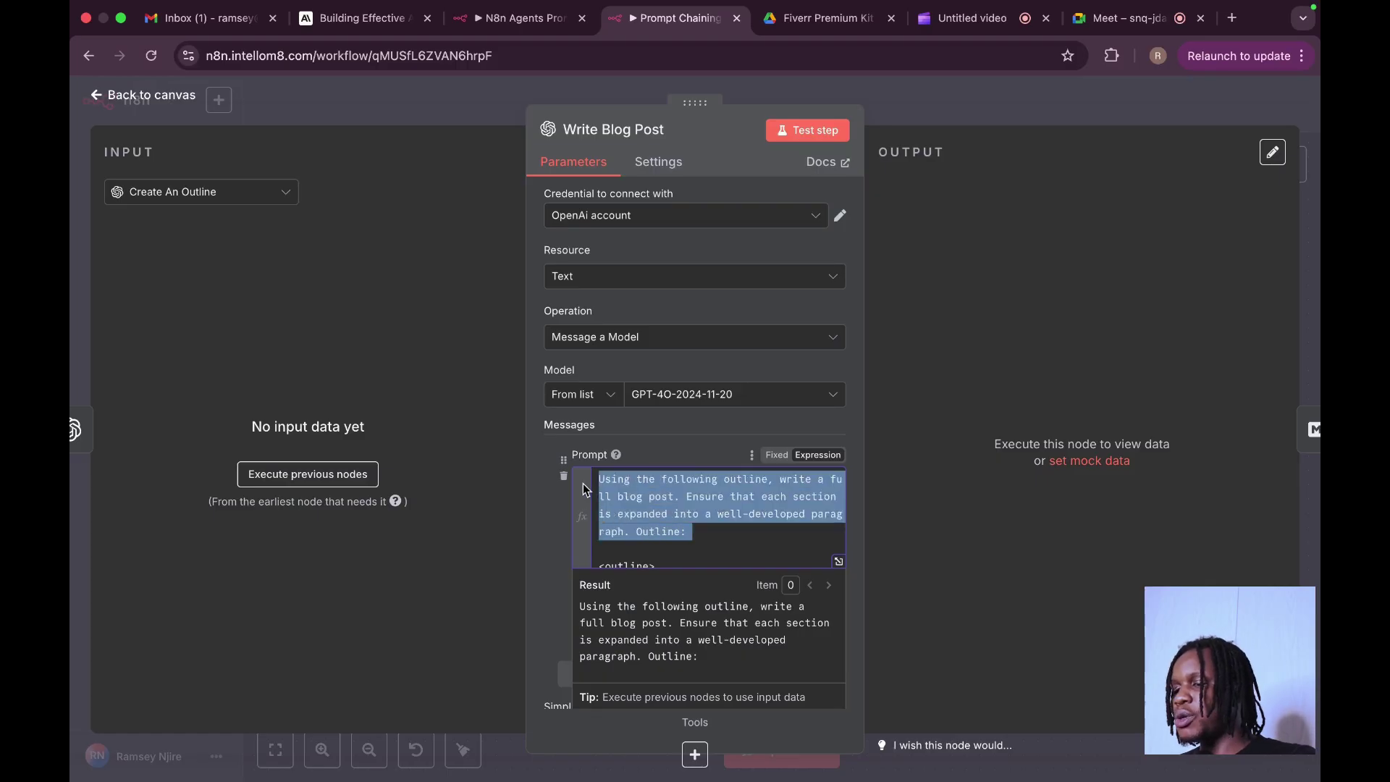
{"action": "type", "text": "c"}
{"action": "key", "text": "super+z"}
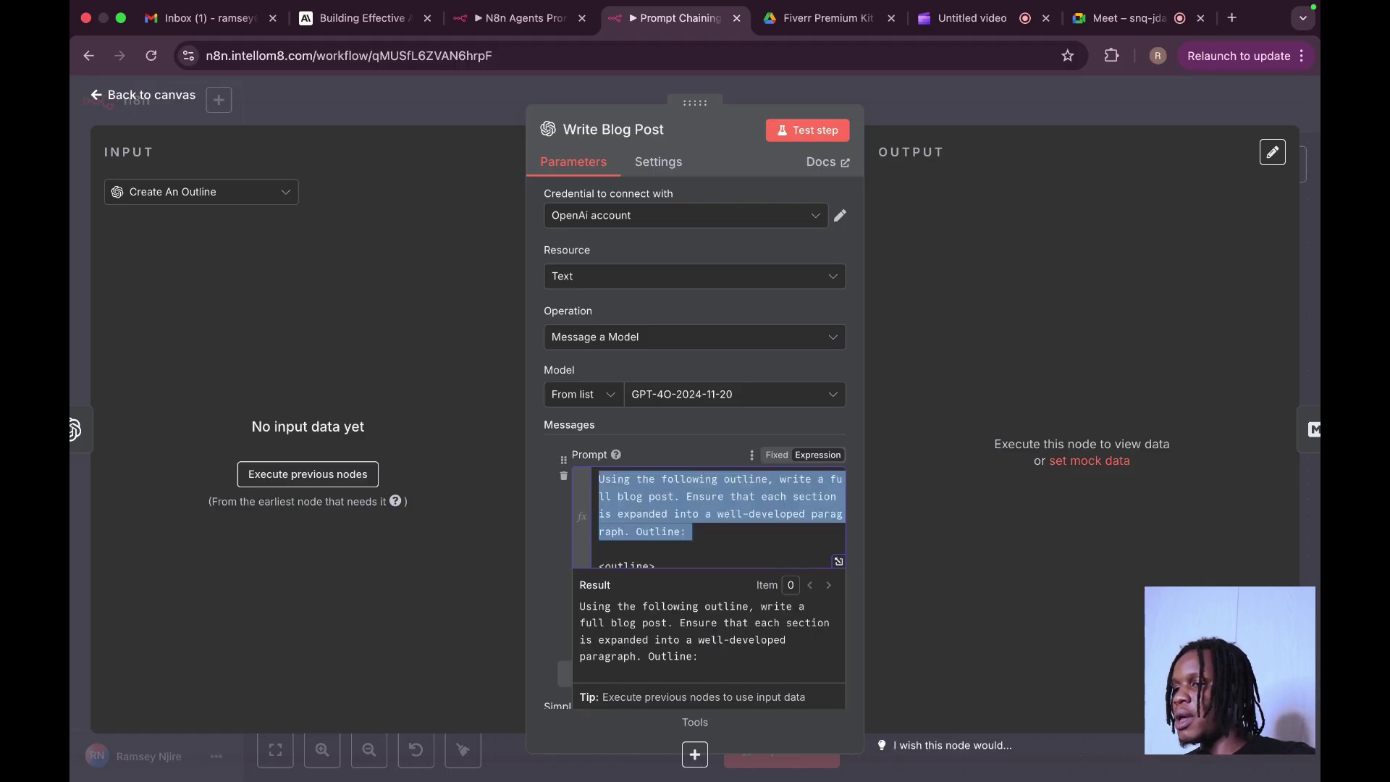
Return to the new workflow, paste the copied instruction into the OpenAI1 node's prompt and make the prompt an expression
{"action": "left_click", "coordinate": [512, 30]}
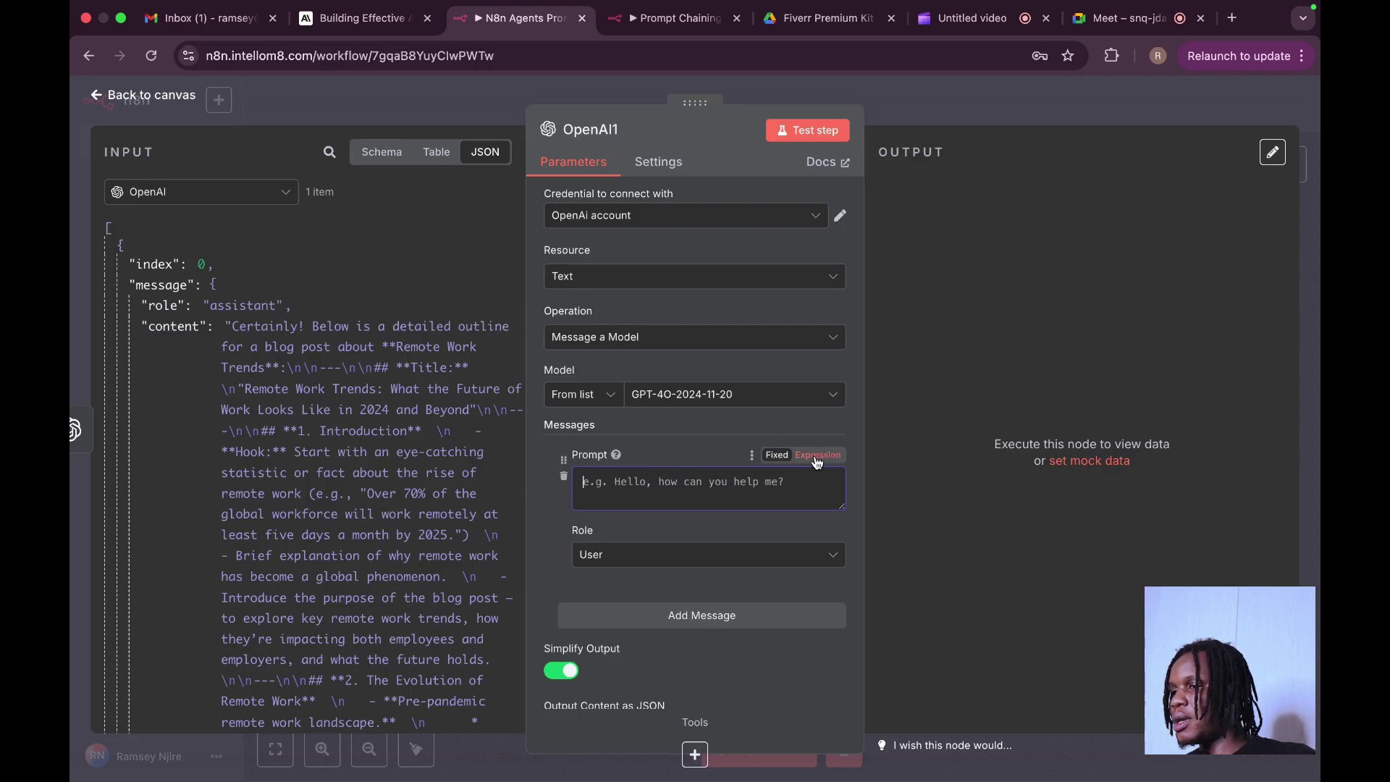
{"action": "key", "text": "super+v"}
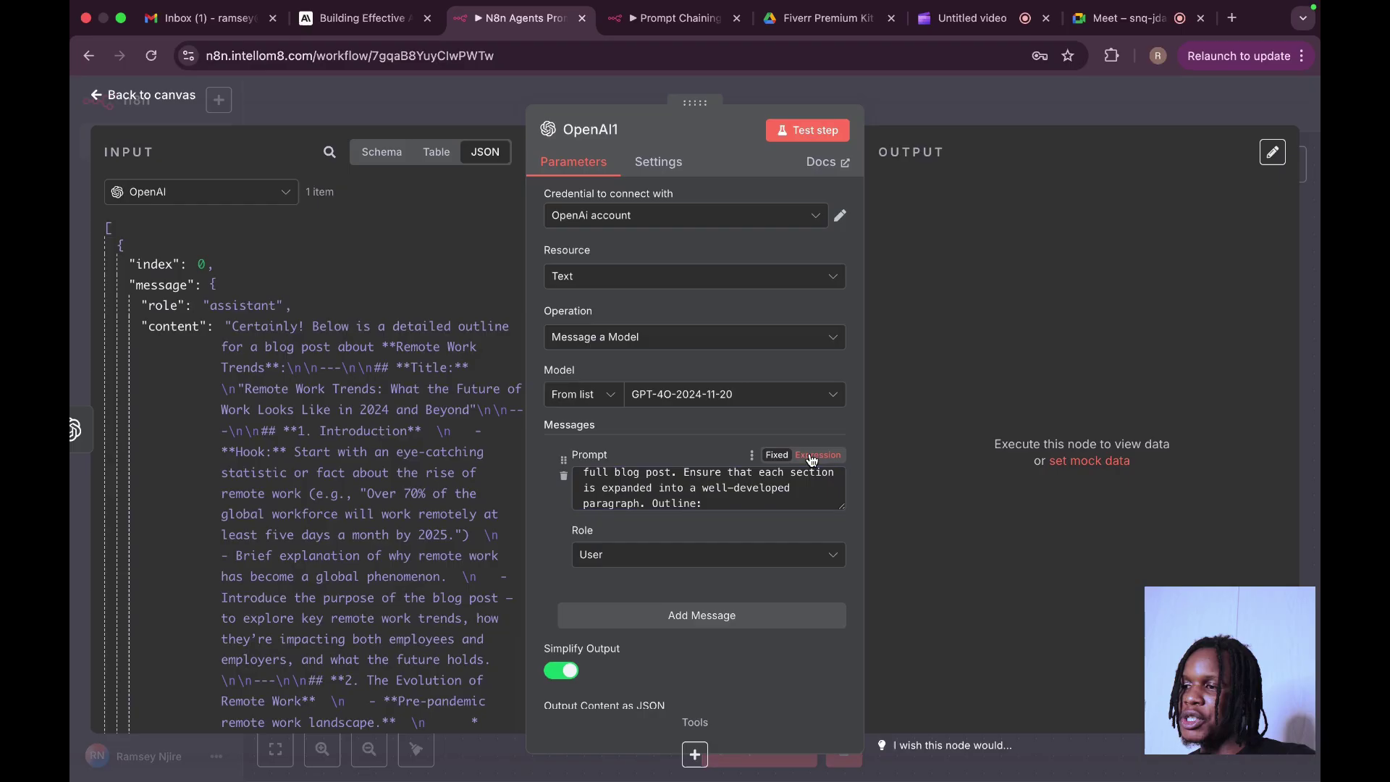
{"action": "left_click", "coordinate": [1129, 527]}
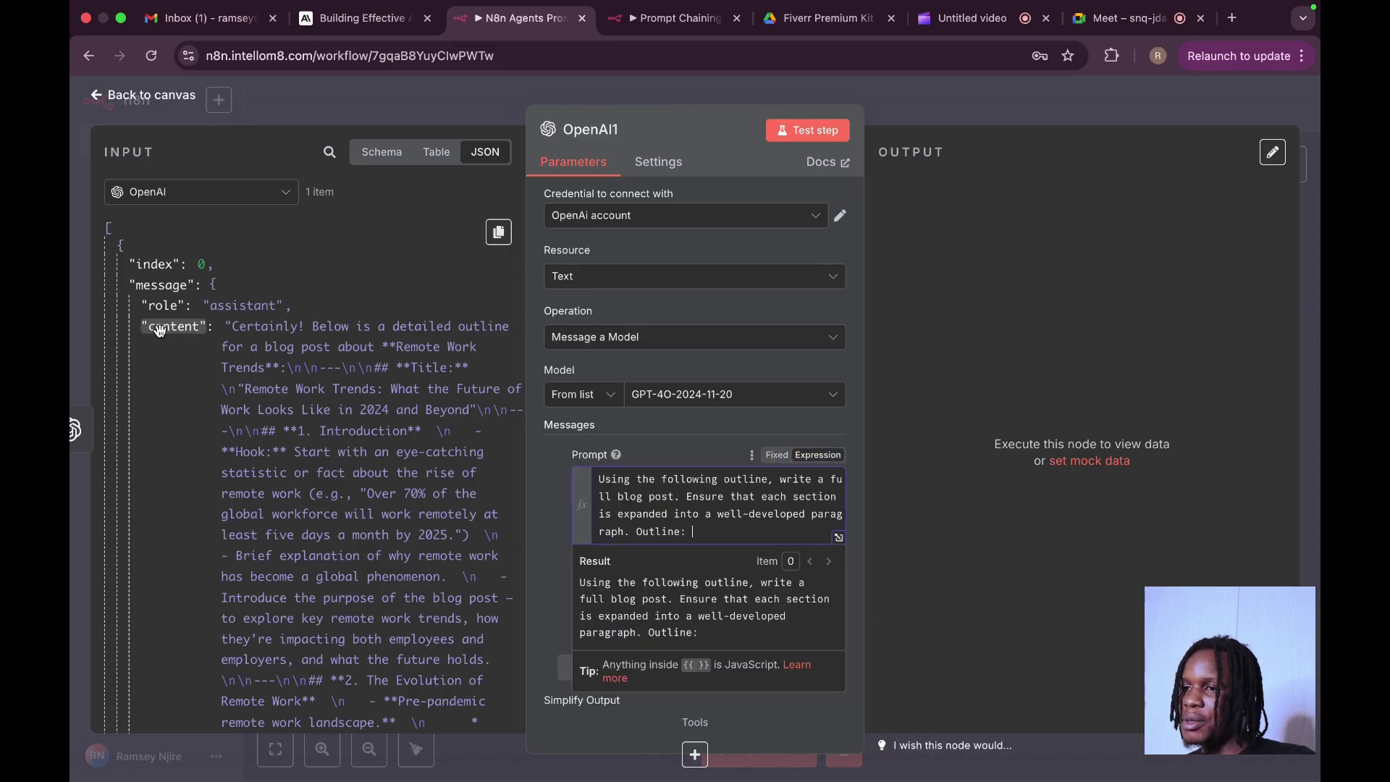
Insert the first OpenAI node's message content field on a separate line below "Outline:" in the prompt and test the OpenAI1 node
{"action": "key", "text": "Return"}
{"action": "key", "text": "Return"}
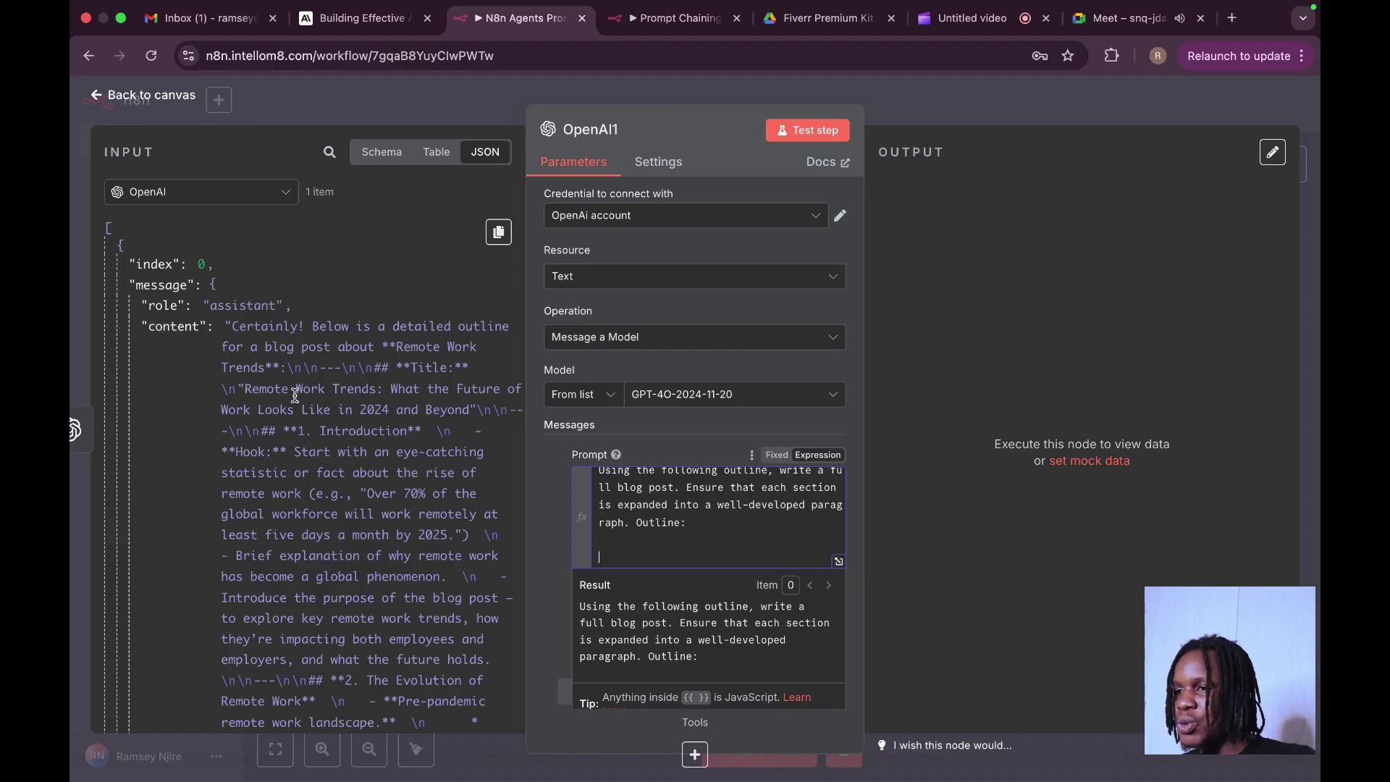
{"action": "left_click_drag", "start_coordinate": [179, 330], "coordinate": [652, 562]}
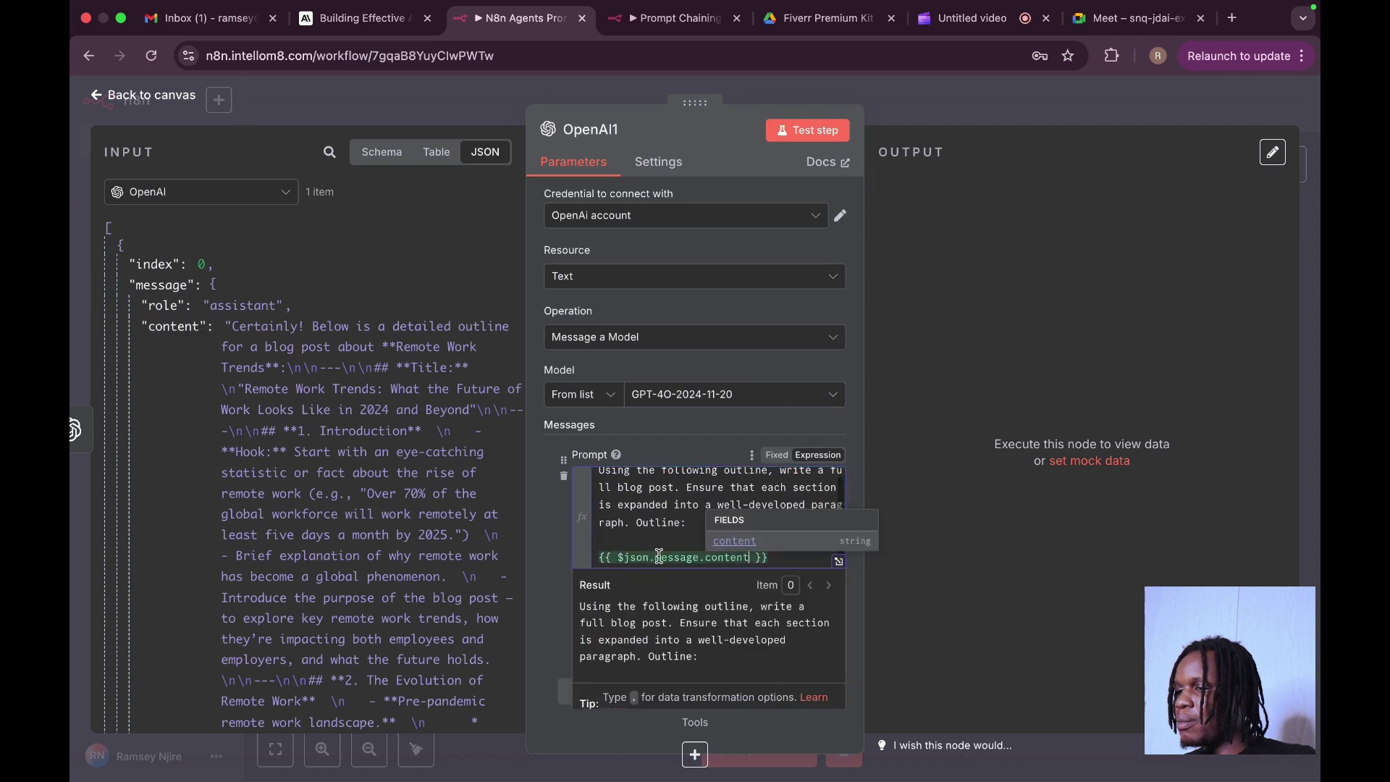
{"action": "left_click", "coordinate": [666, 518]}
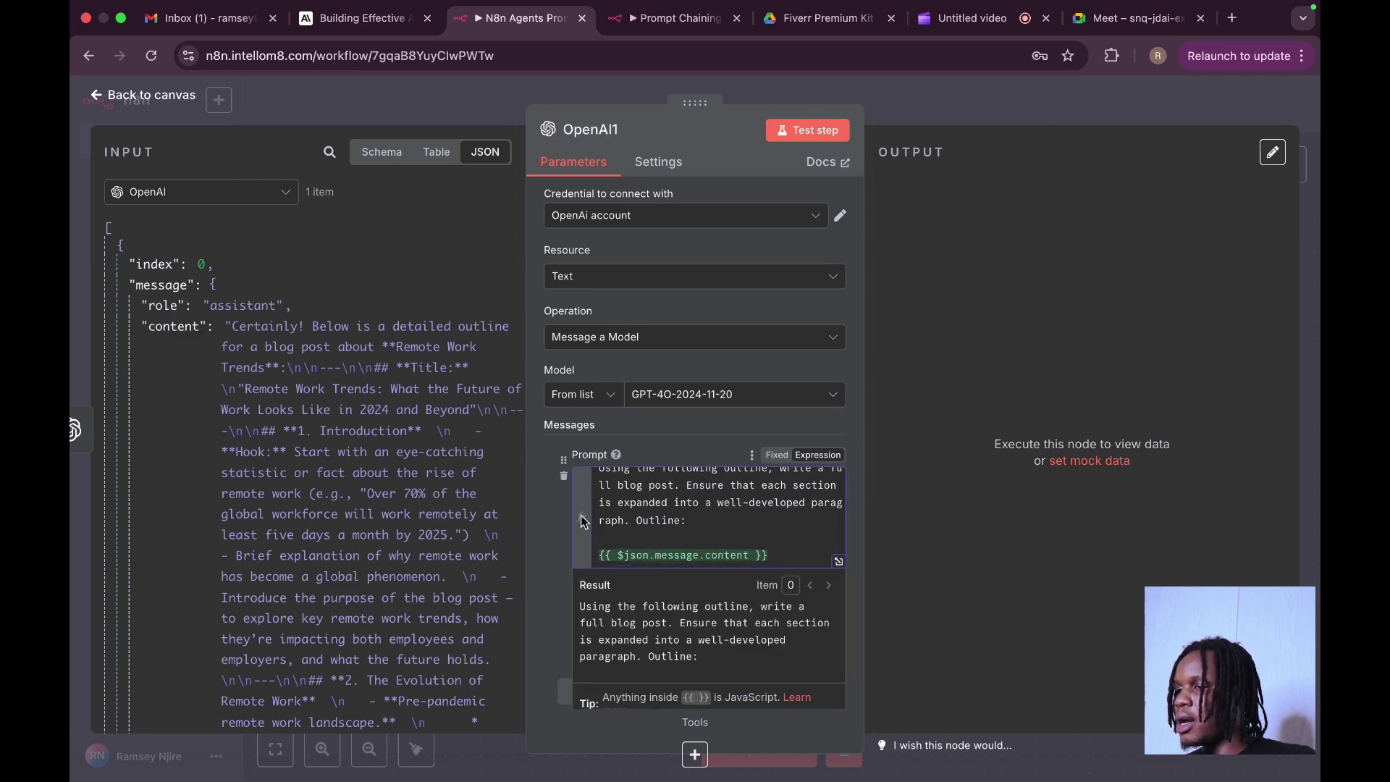
{"action": "left_click", "coordinate": [544, 511]}
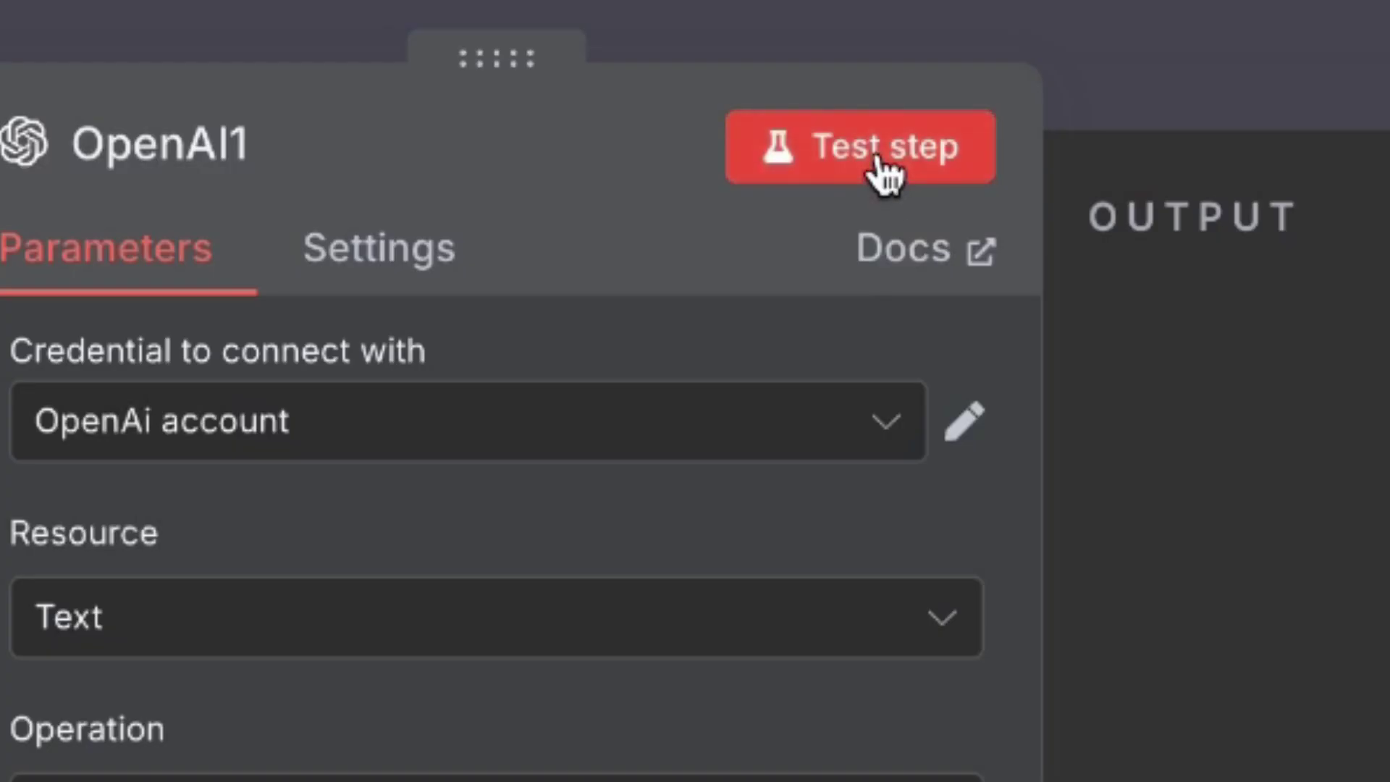
{"action": "left_click", "coordinate": [813, 132]}
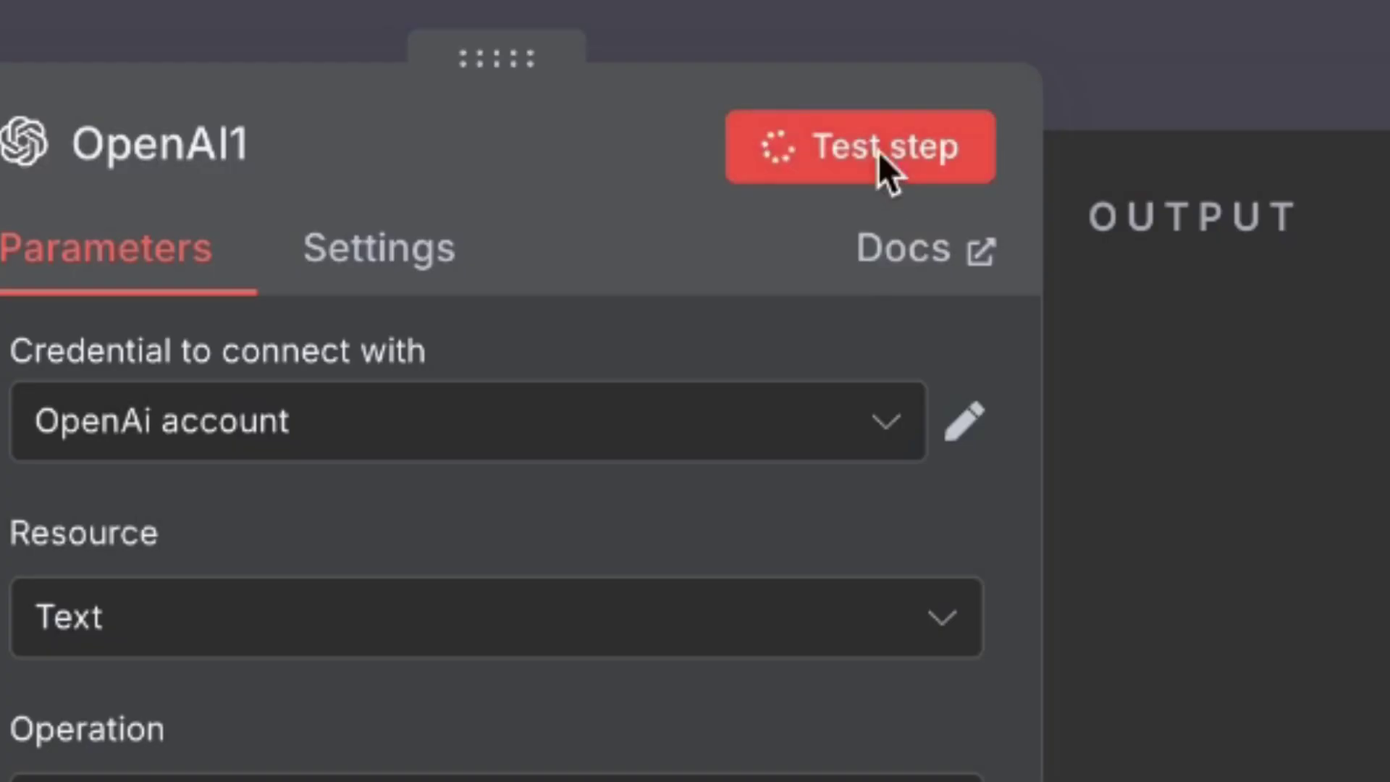